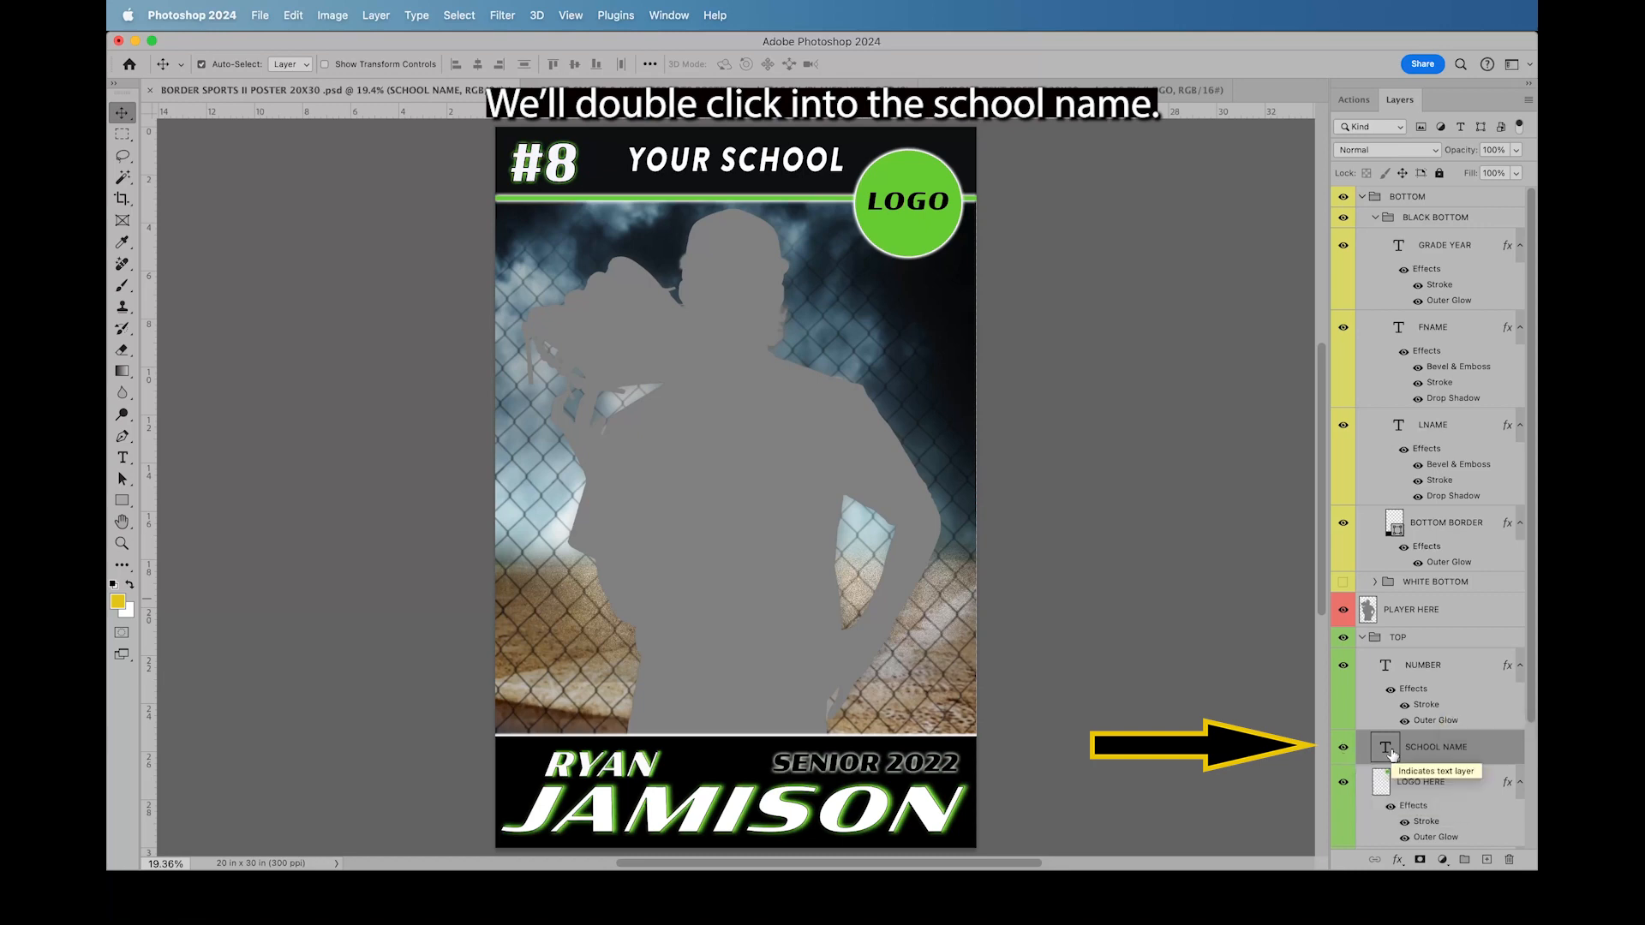
Step: Replace the school name text at the top of the poster with "ROCKY MTN HIGH"
double_click(1385, 749)
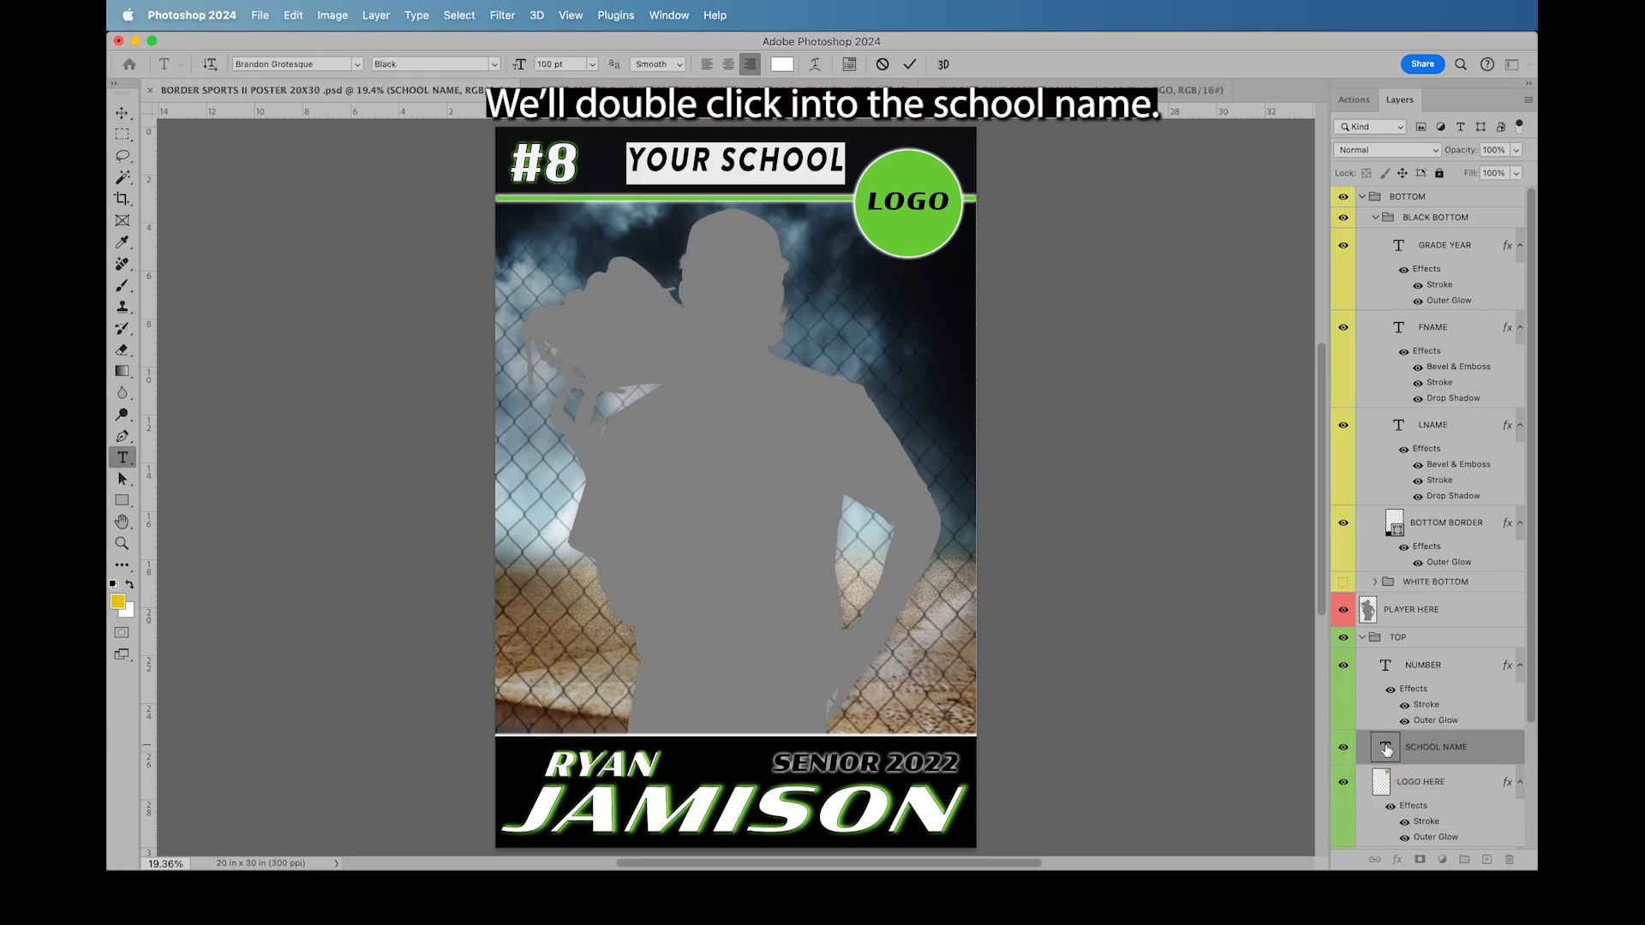
type("ROCKY")
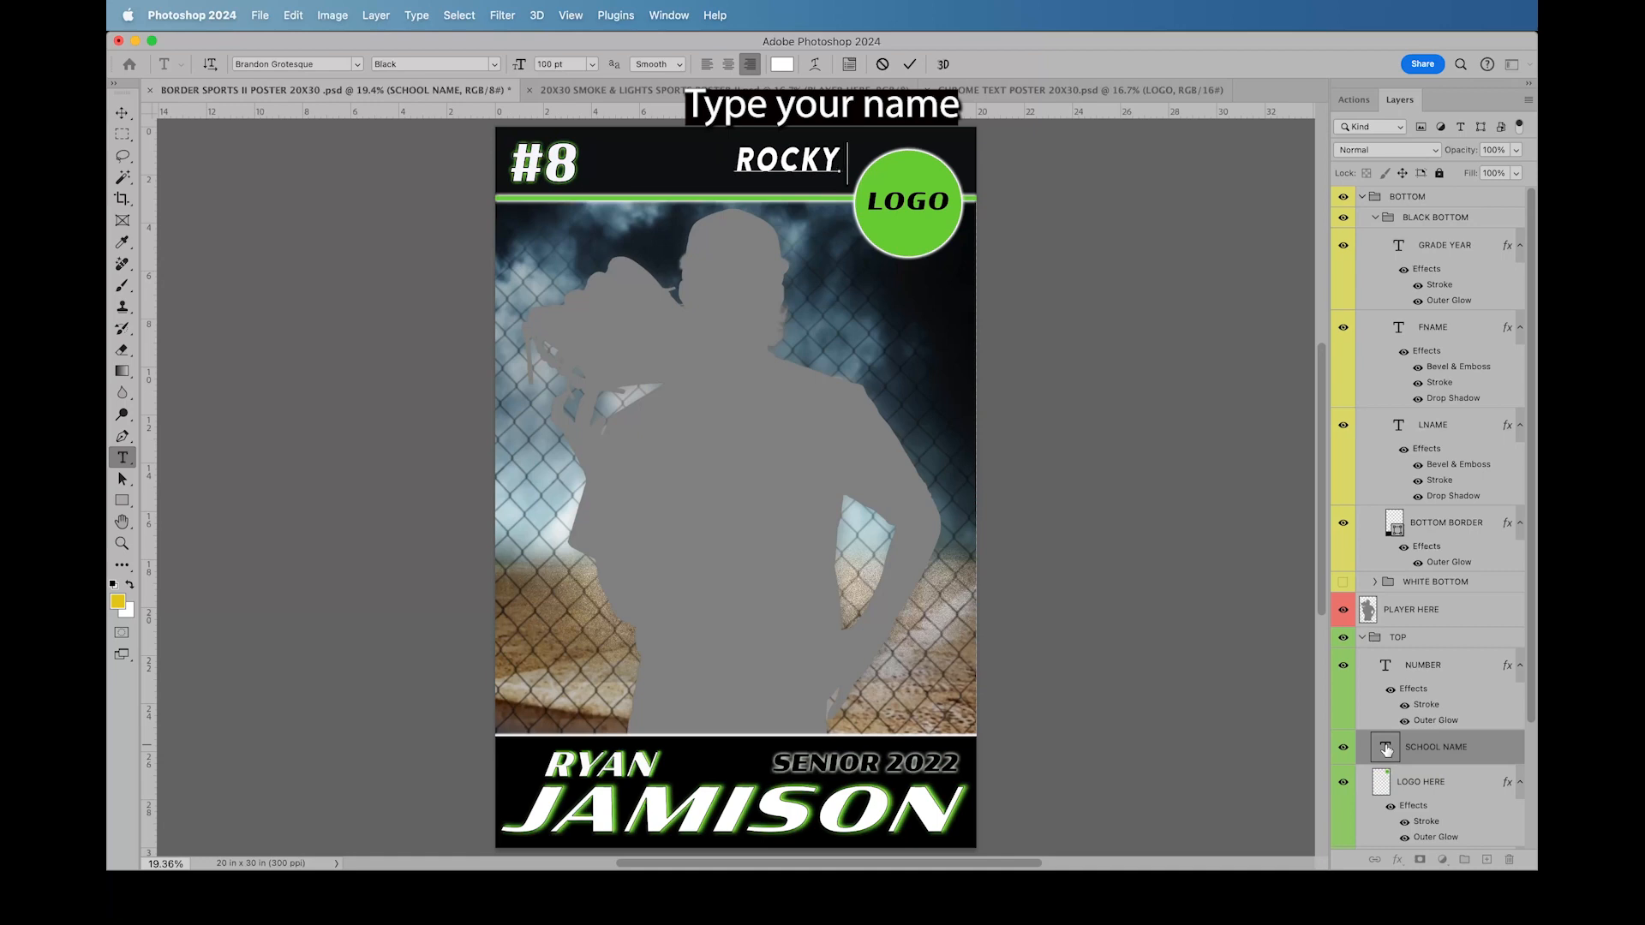
type(" MTN HIGH")
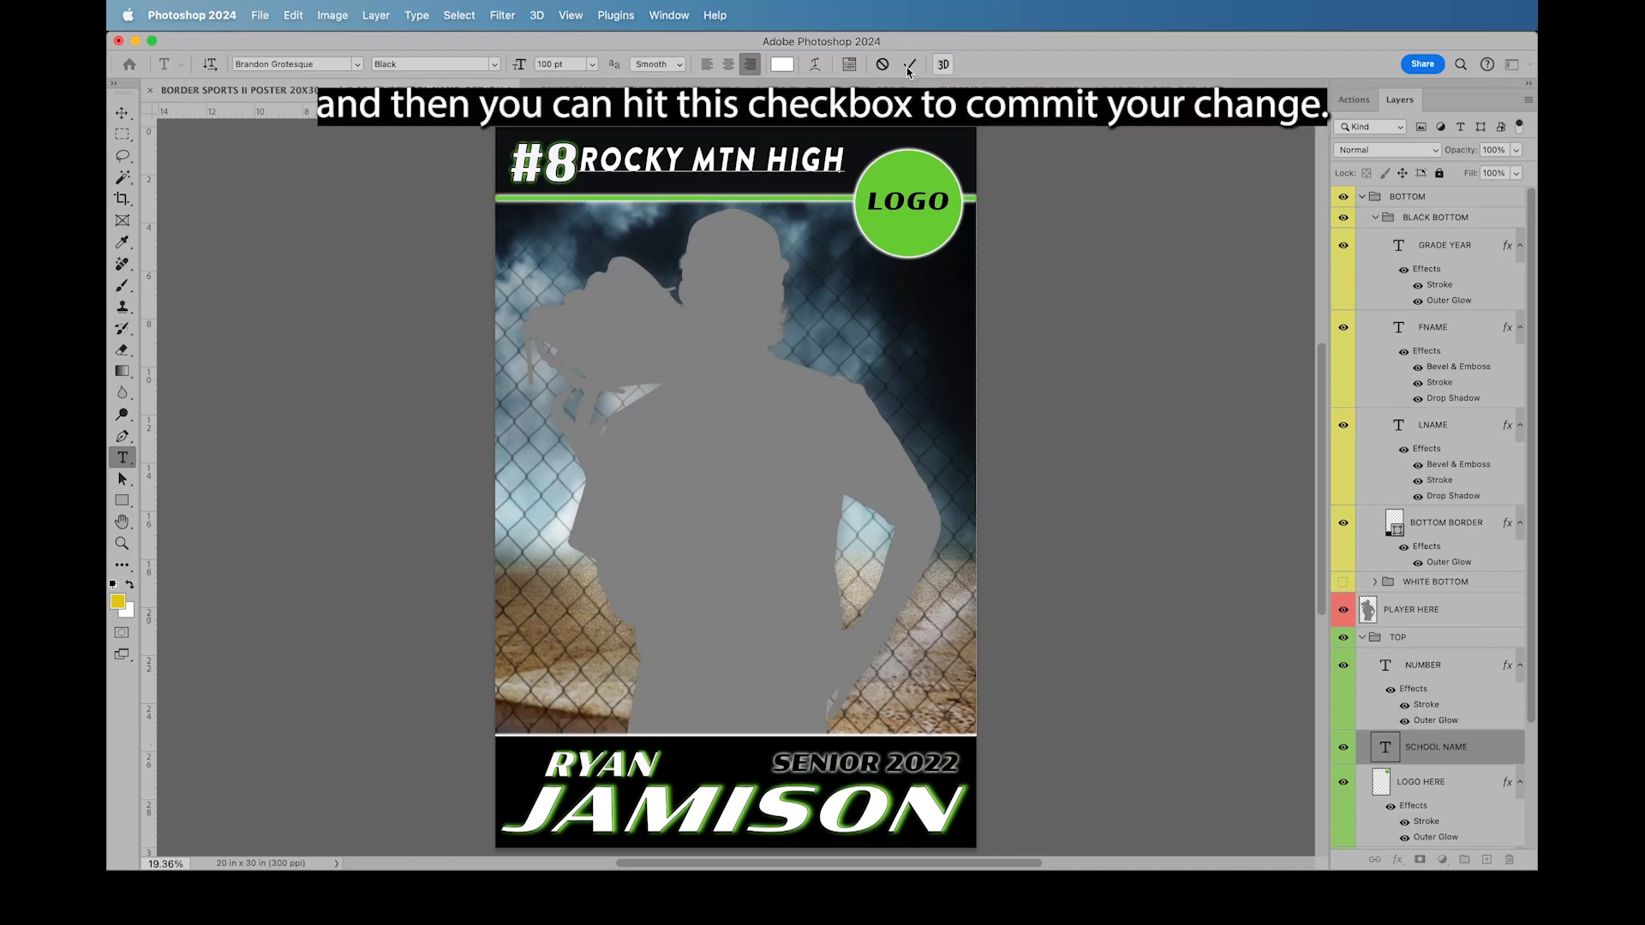
left_click(1424, 667)
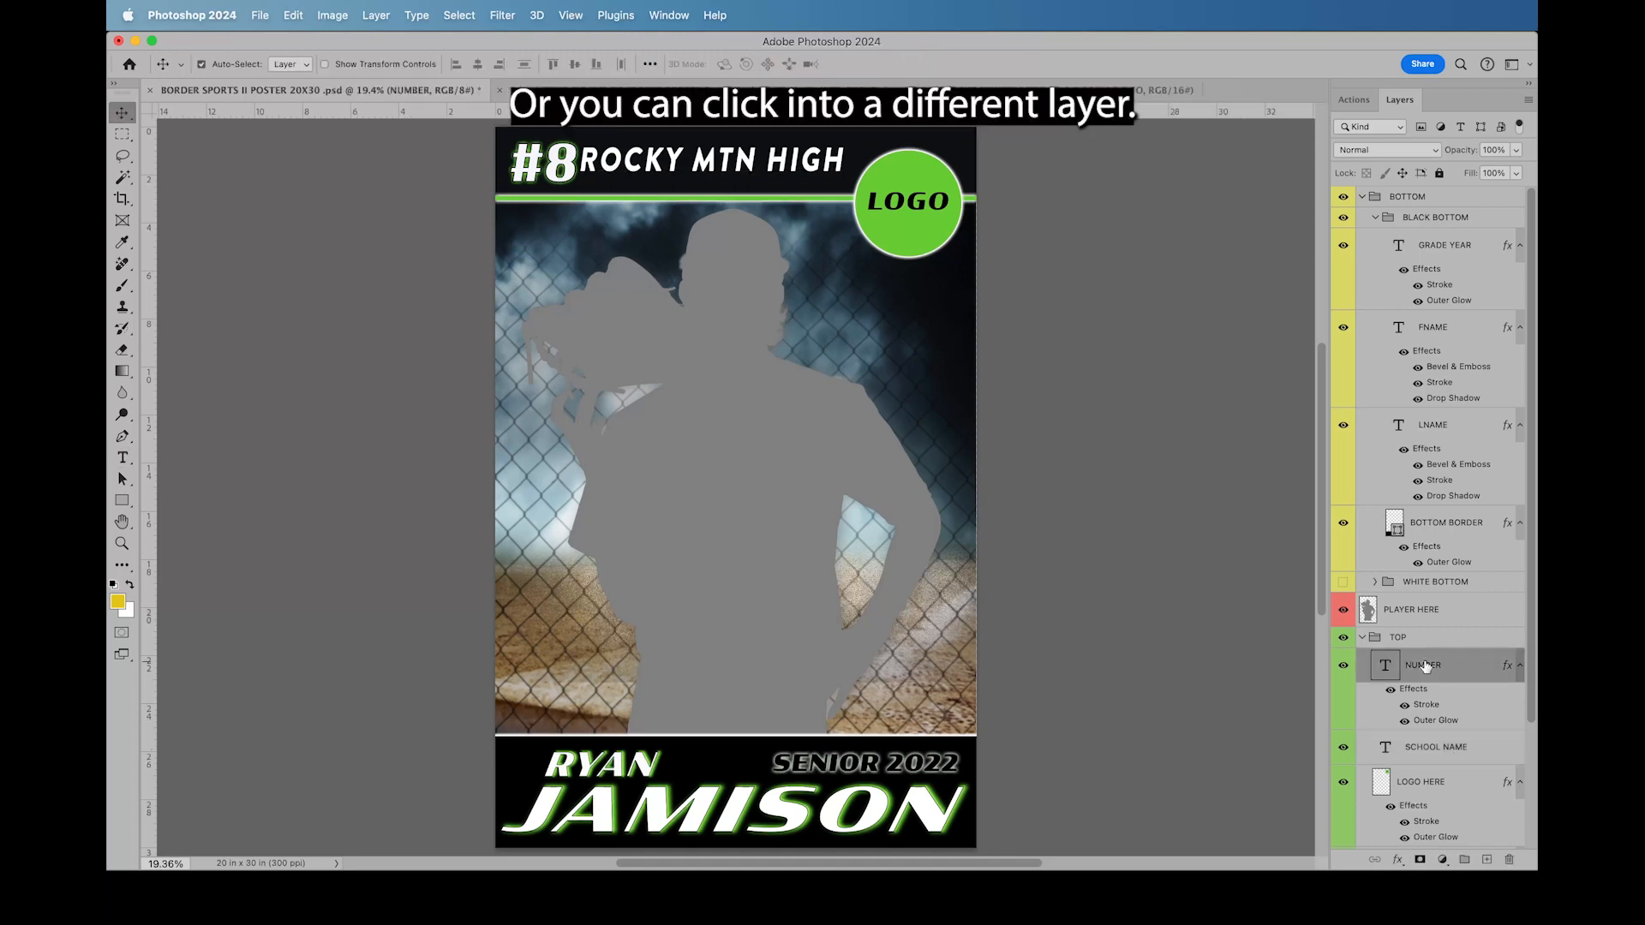
Step: Reduce the school name's font size to 72 pt
left_click(1388, 751)
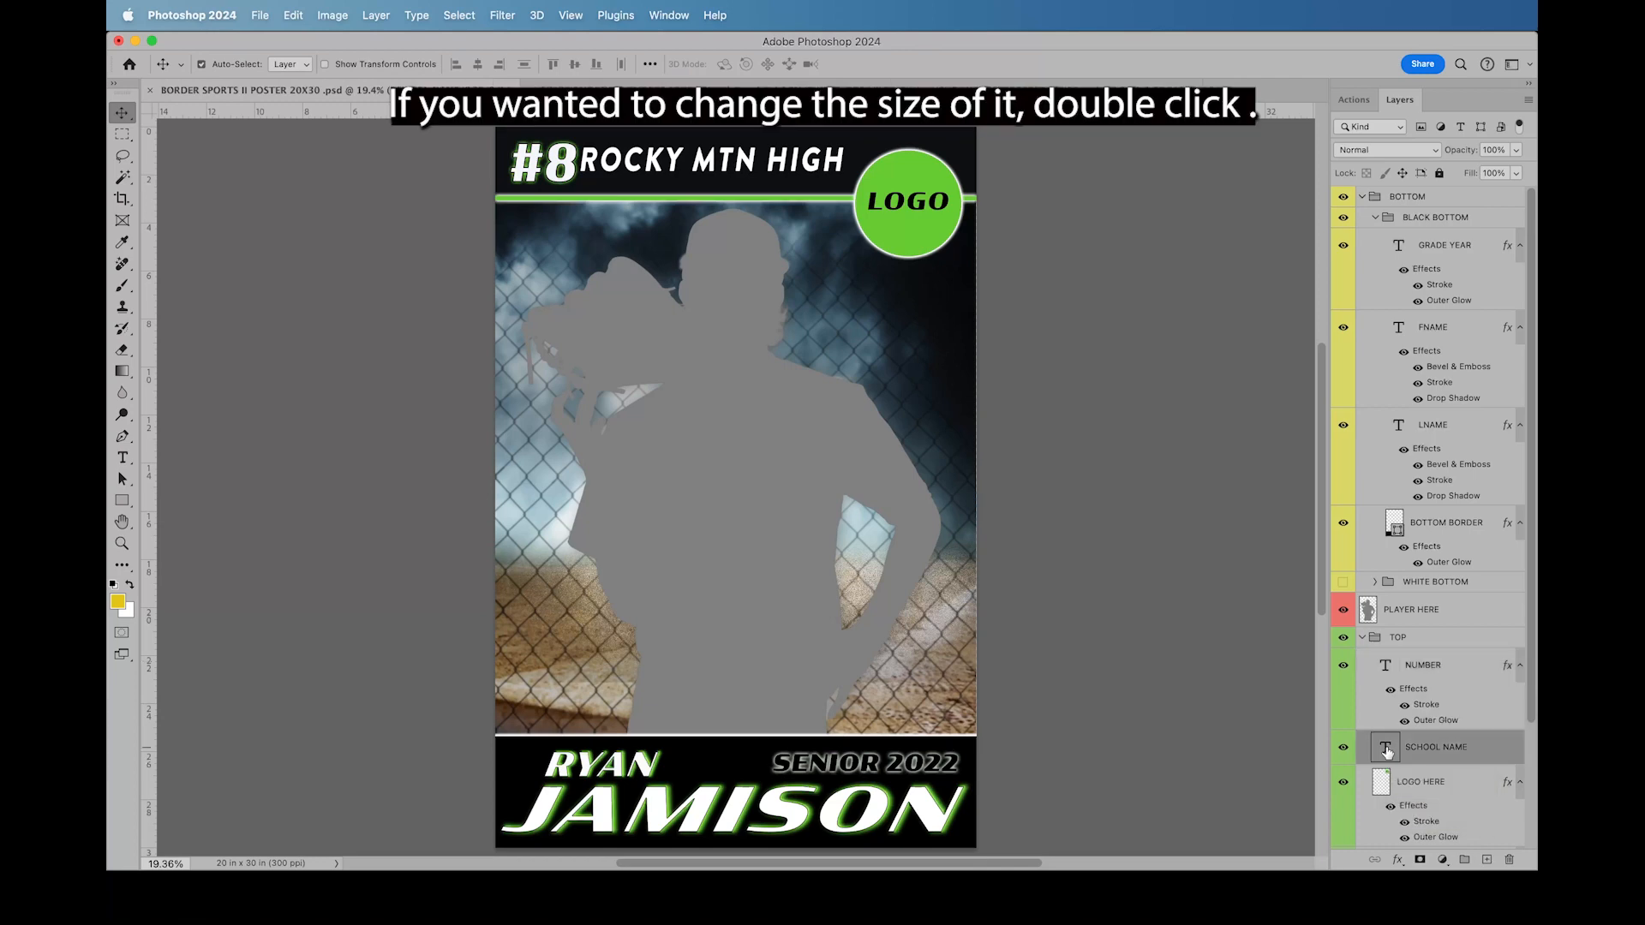
double_click(1388, 752)
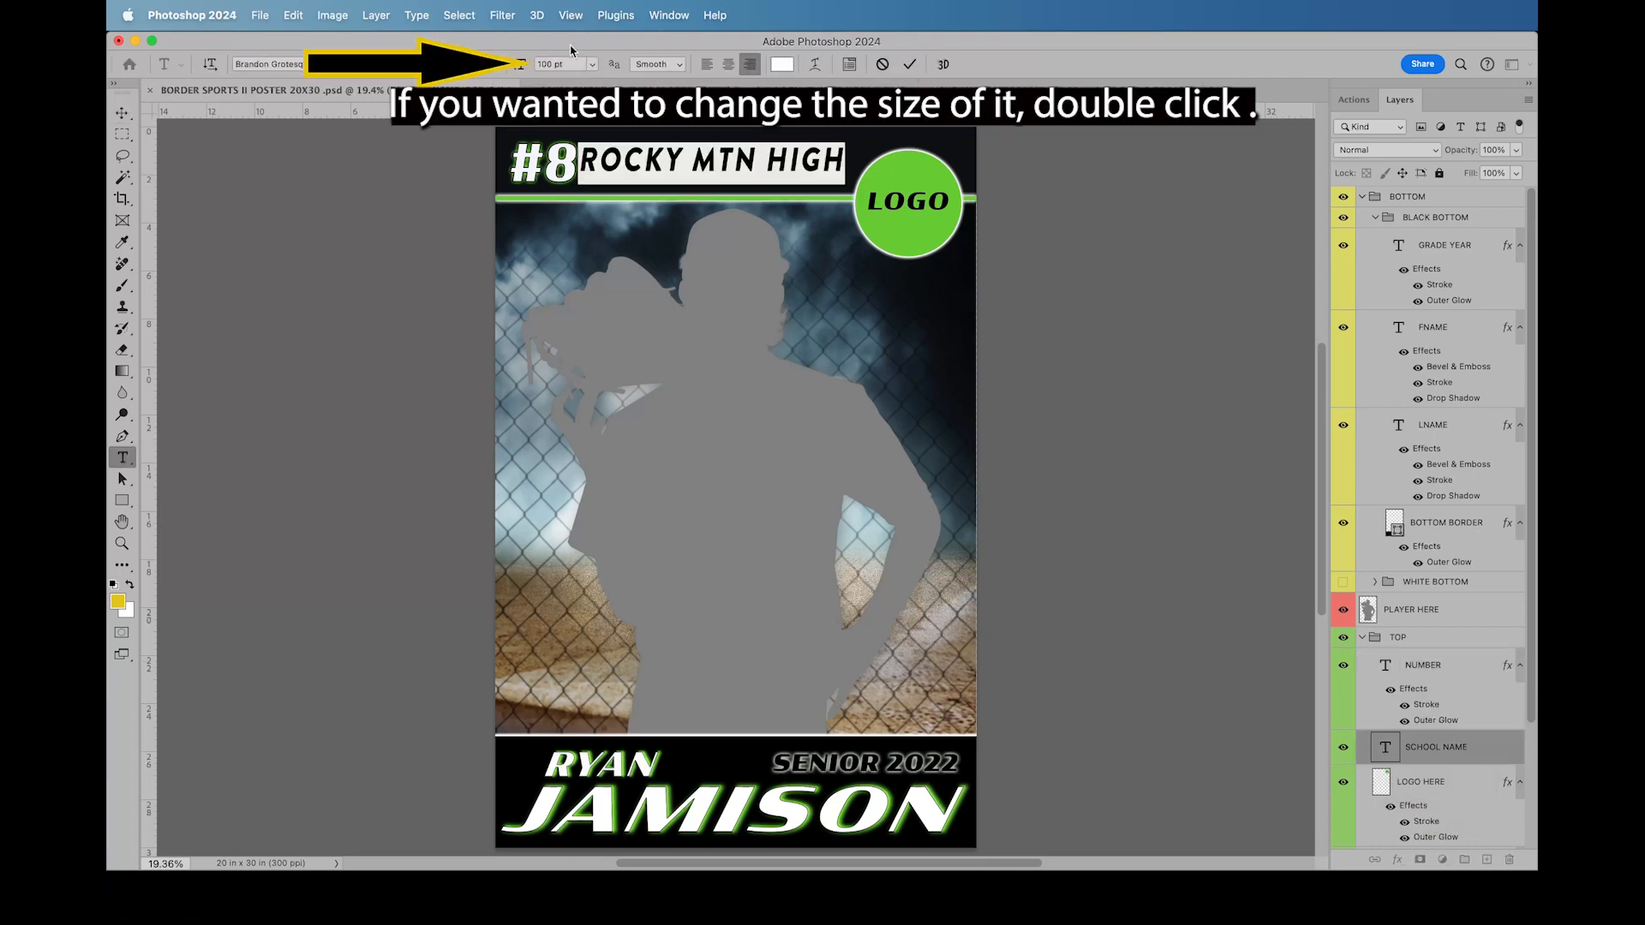
left_click(550, 65)
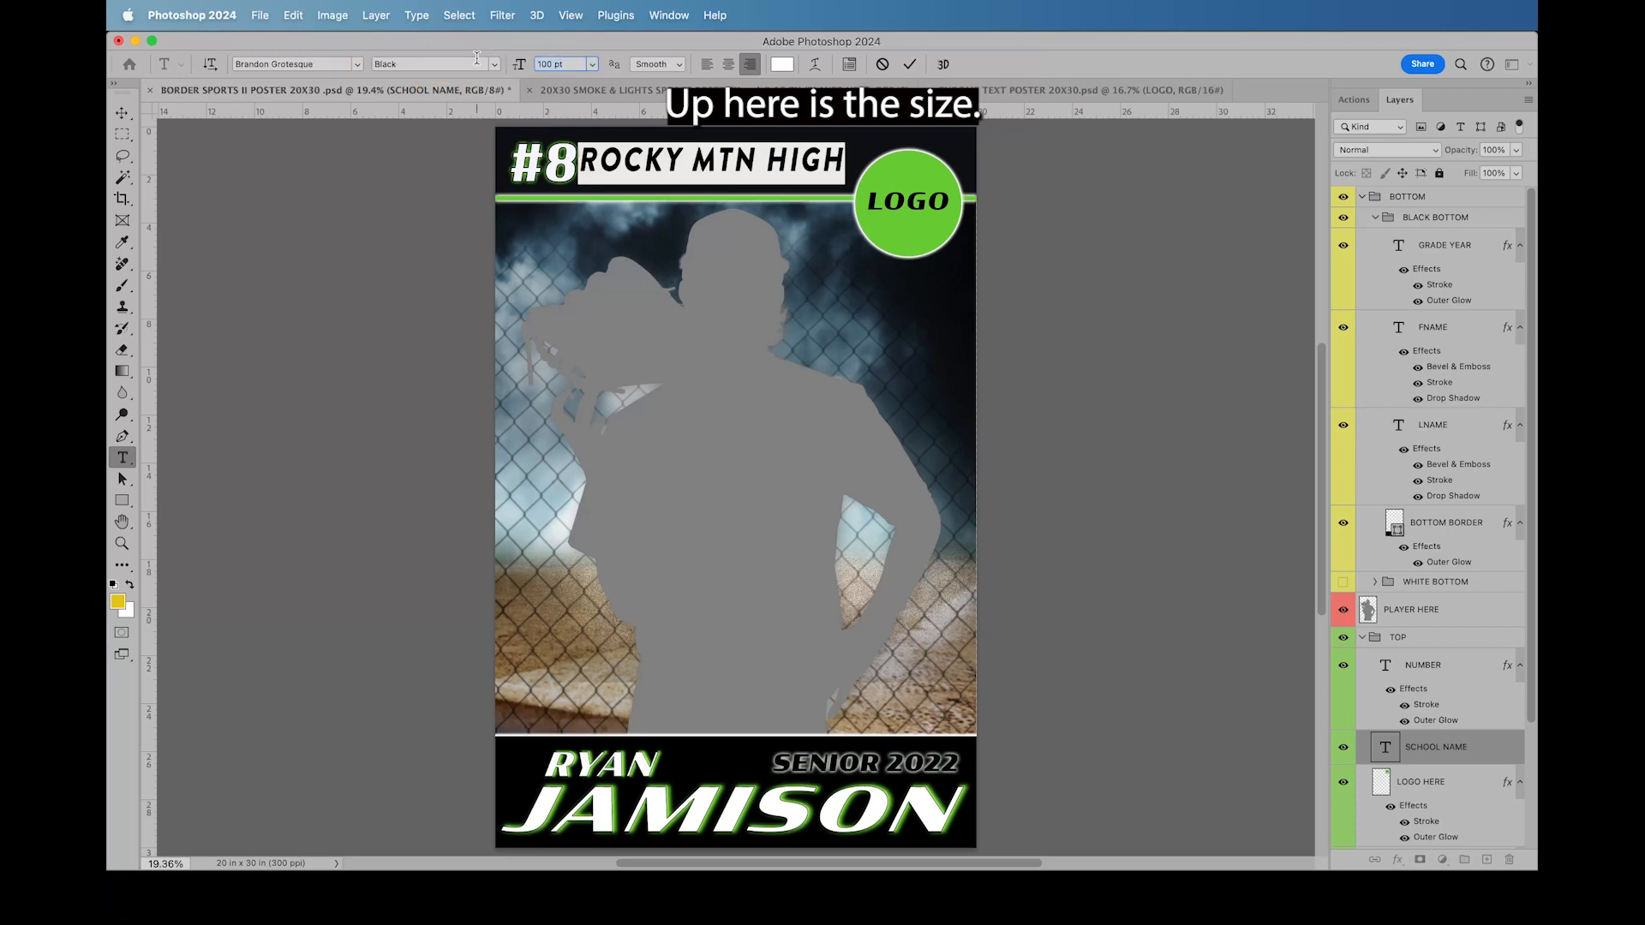
left_click(591, 64)
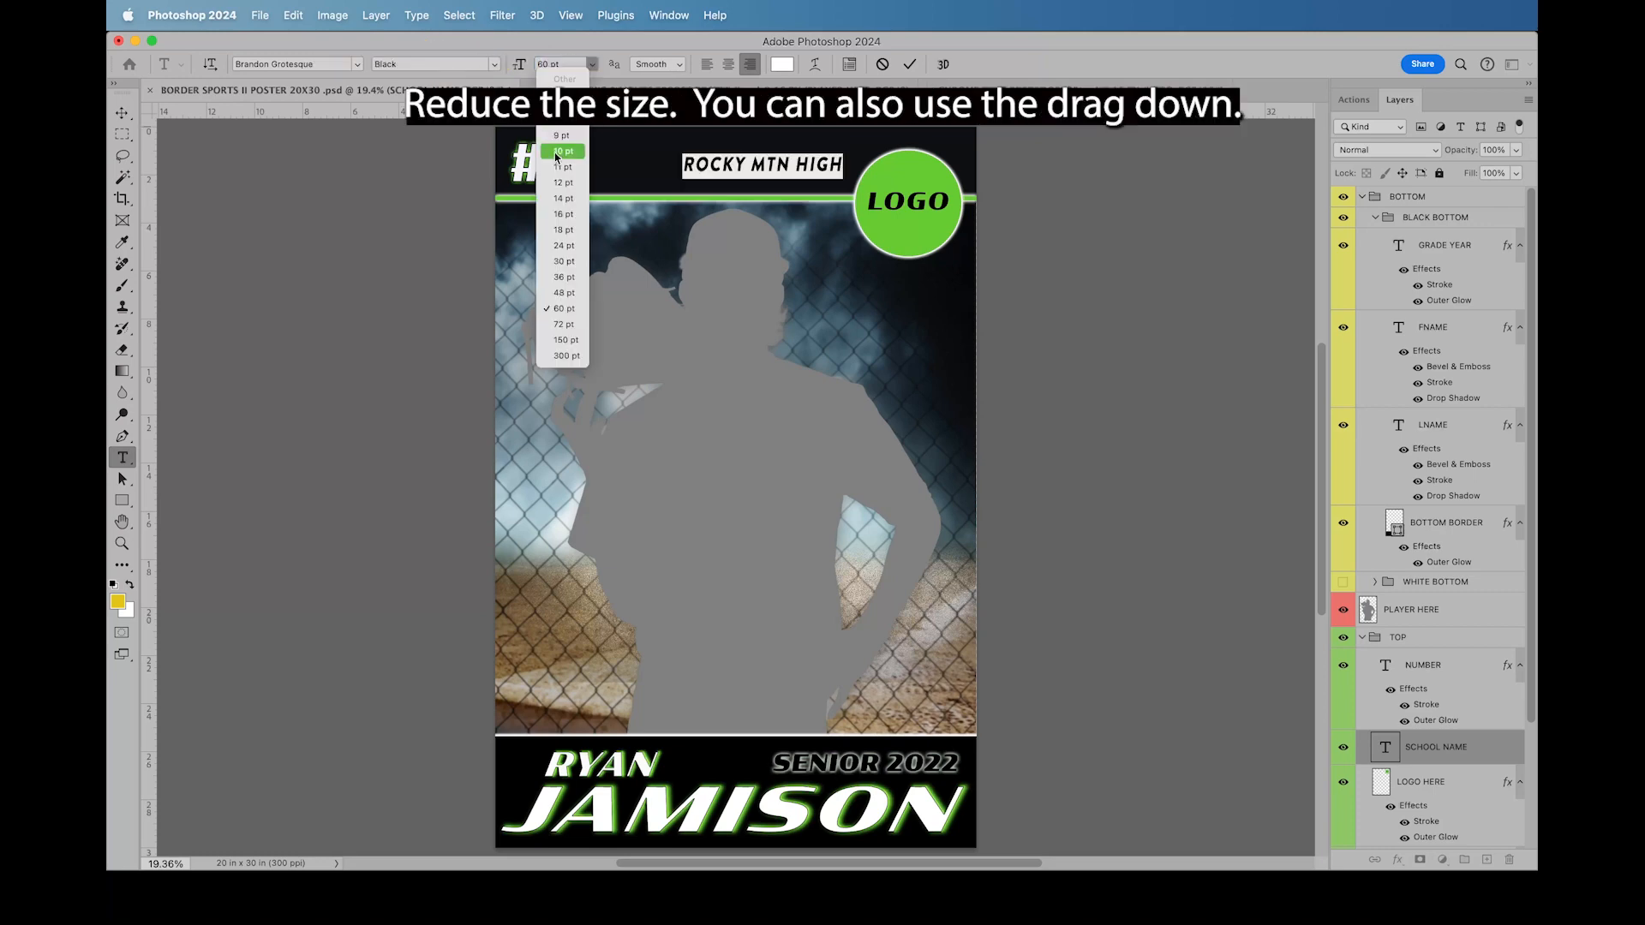
left_click(563, 324)
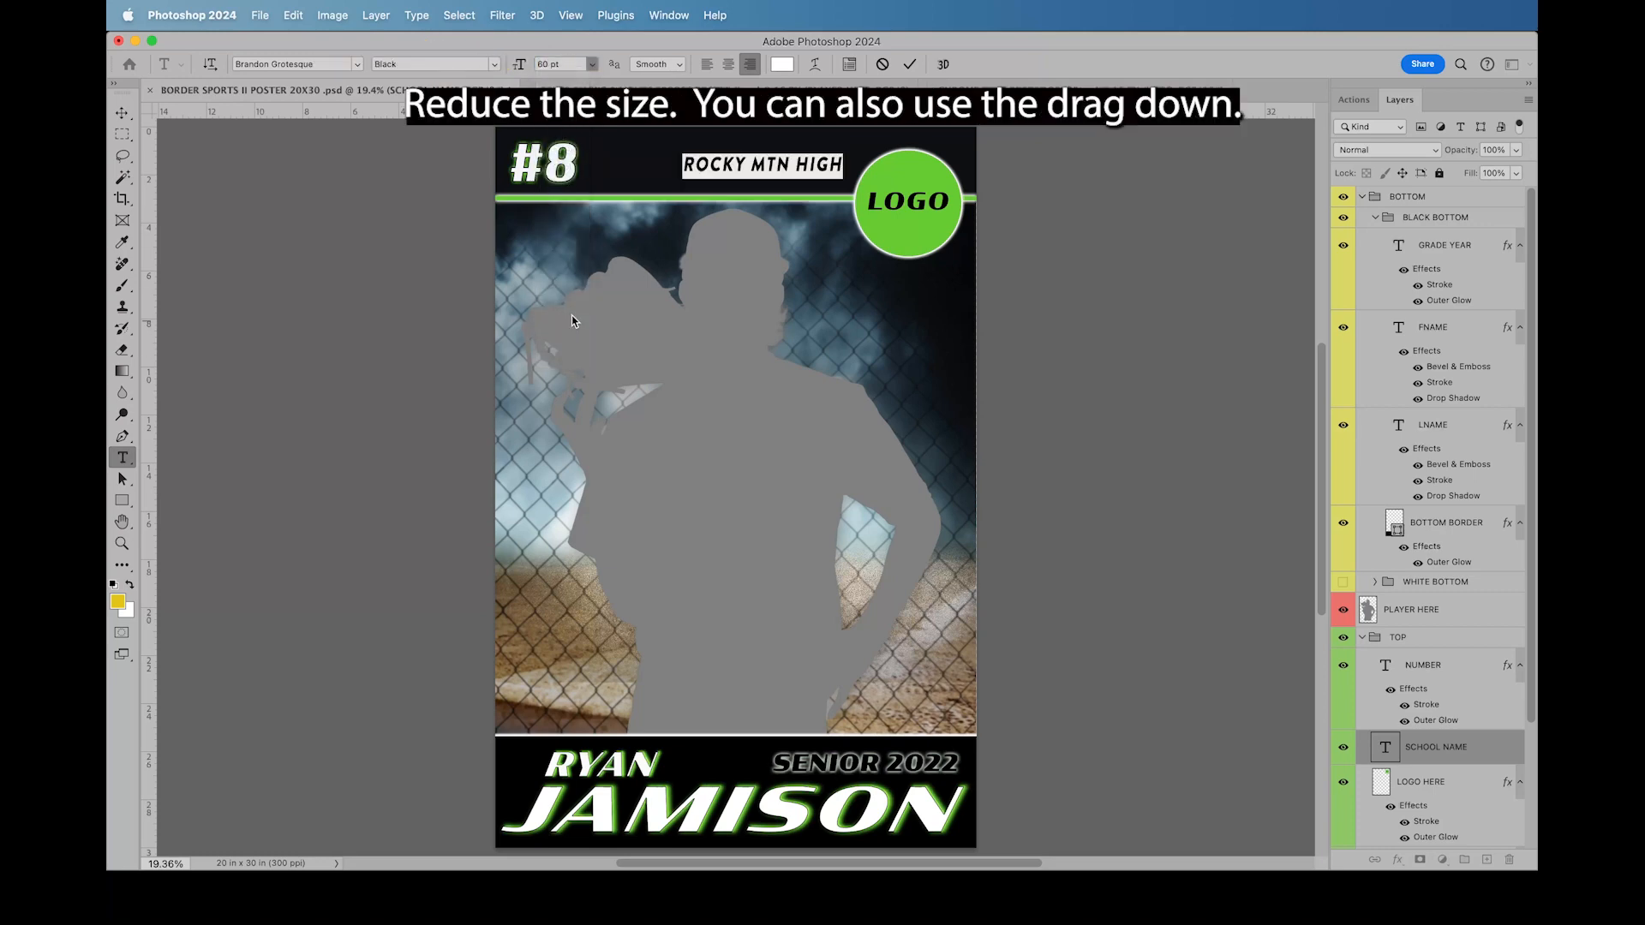
Step: Change the school name's text color to red (e61212)
left_click(782, 65)
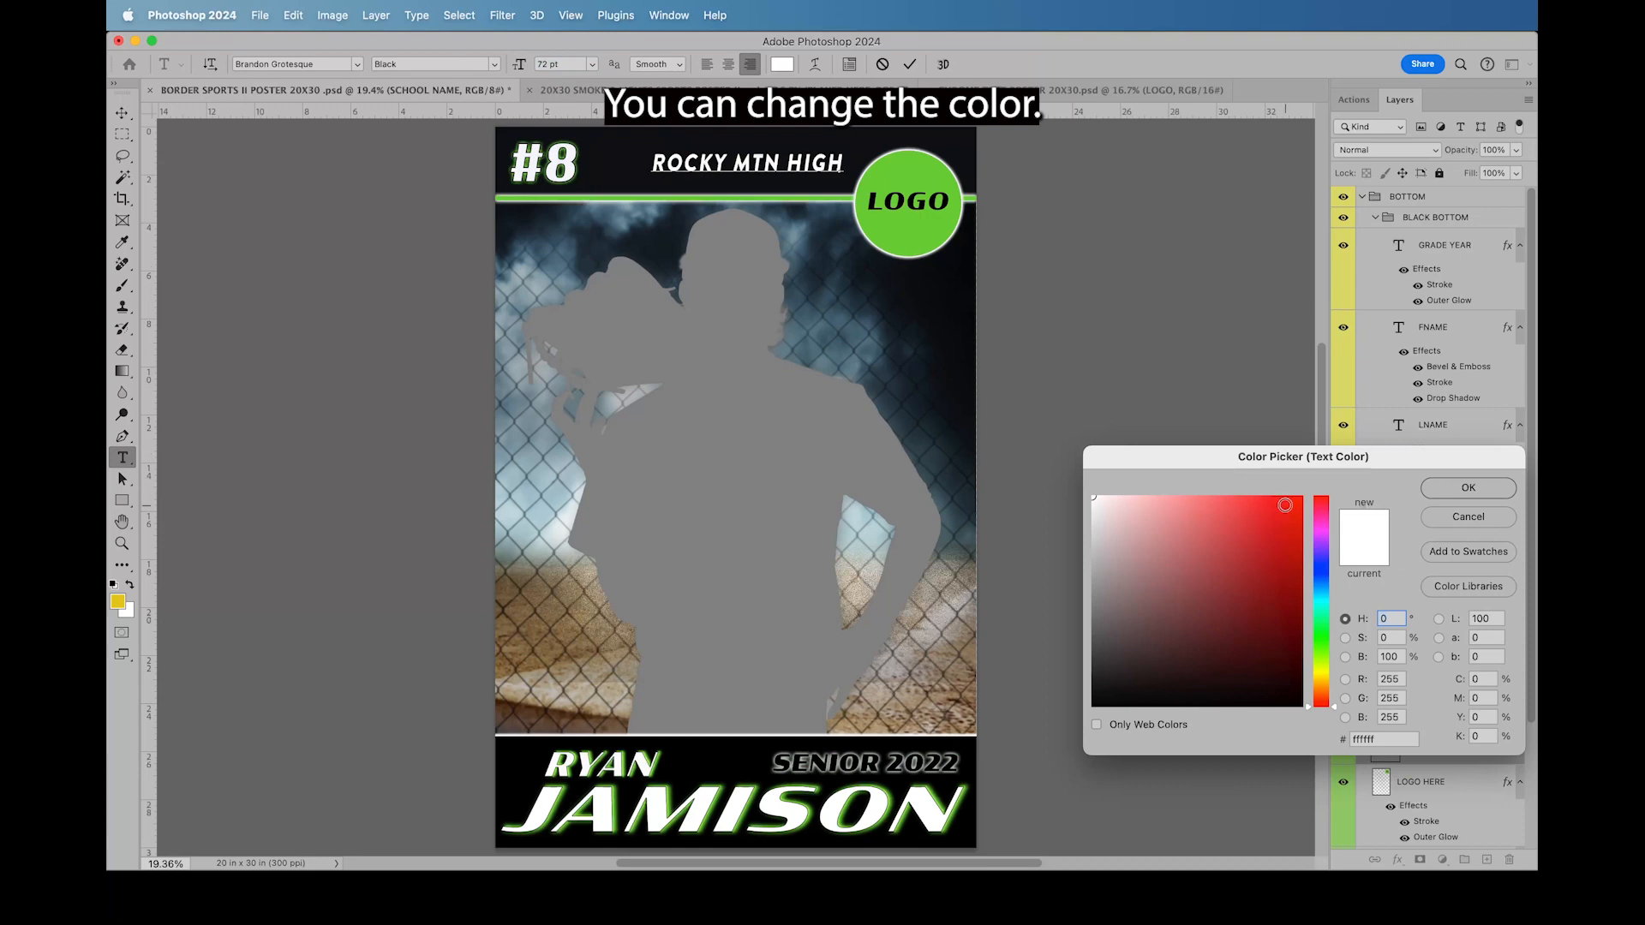
left_click(1286, 517)
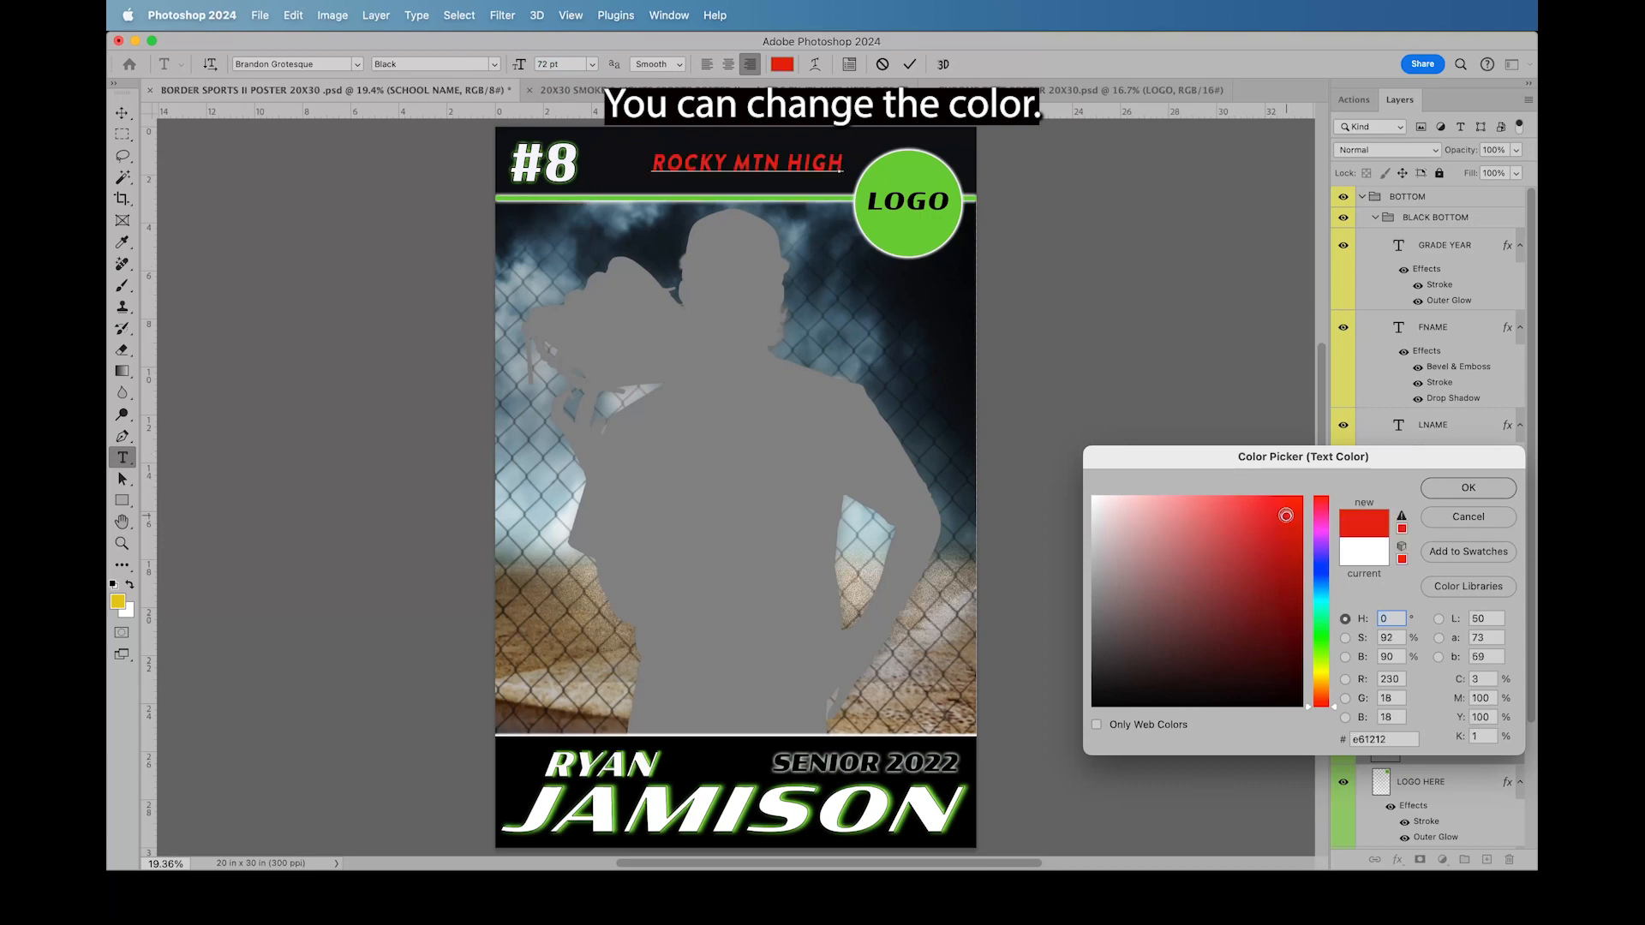
left_click(1468, 488)
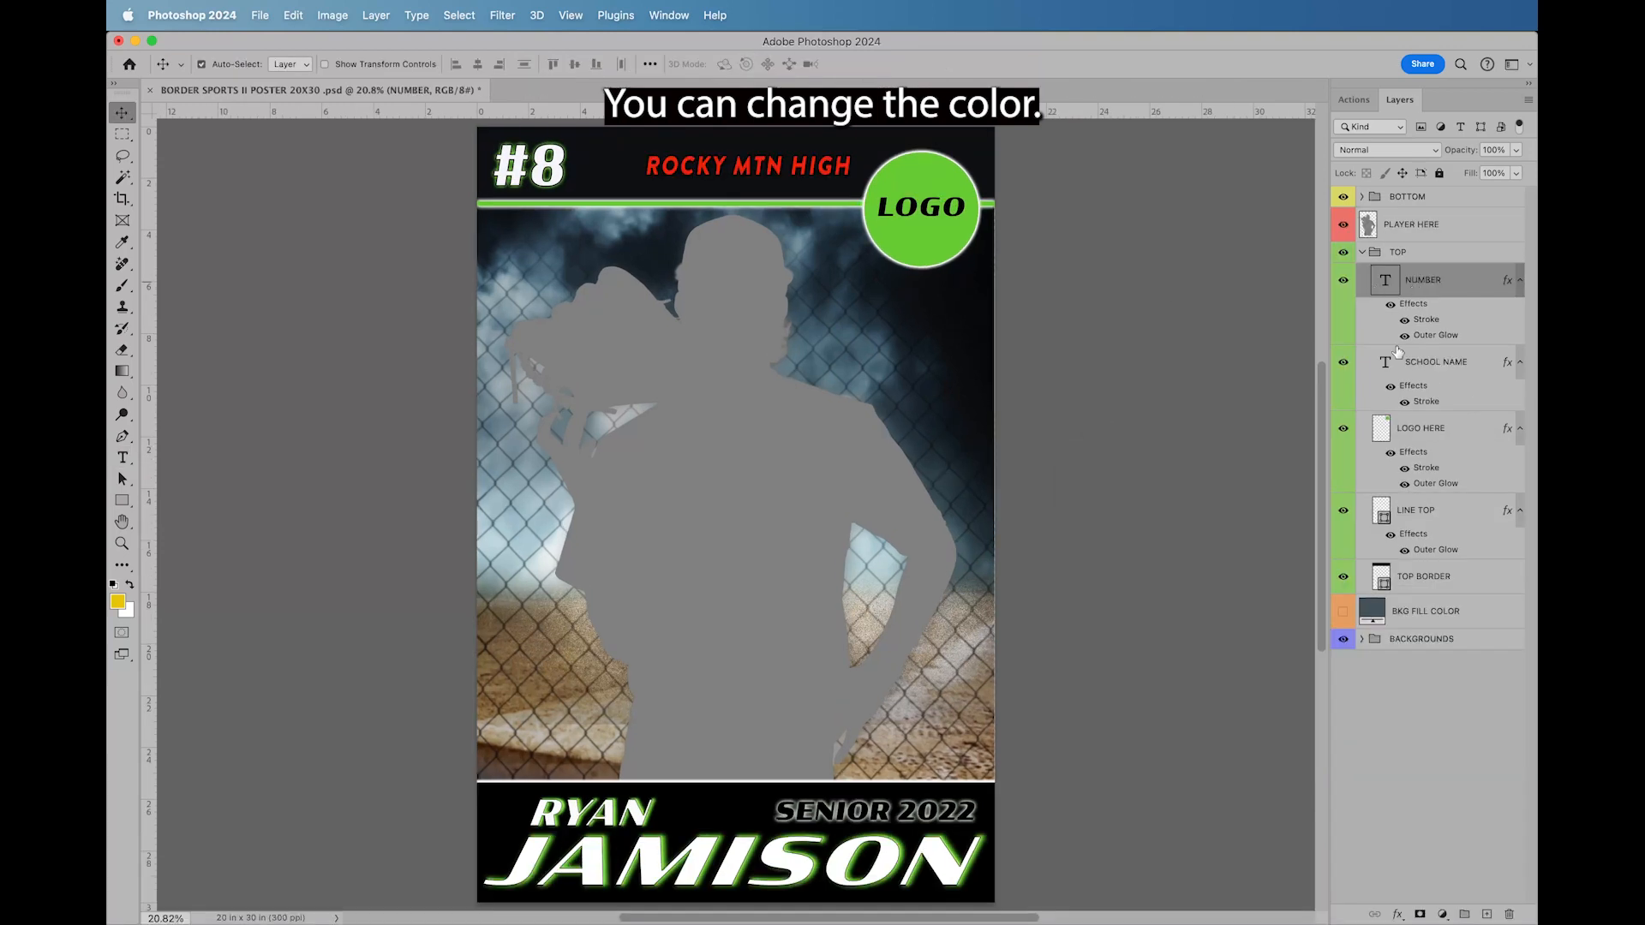
Step: Transform the school name to sit near the poster's right edge, over the logo, and hide the logo layer
left_click(1385, 370)
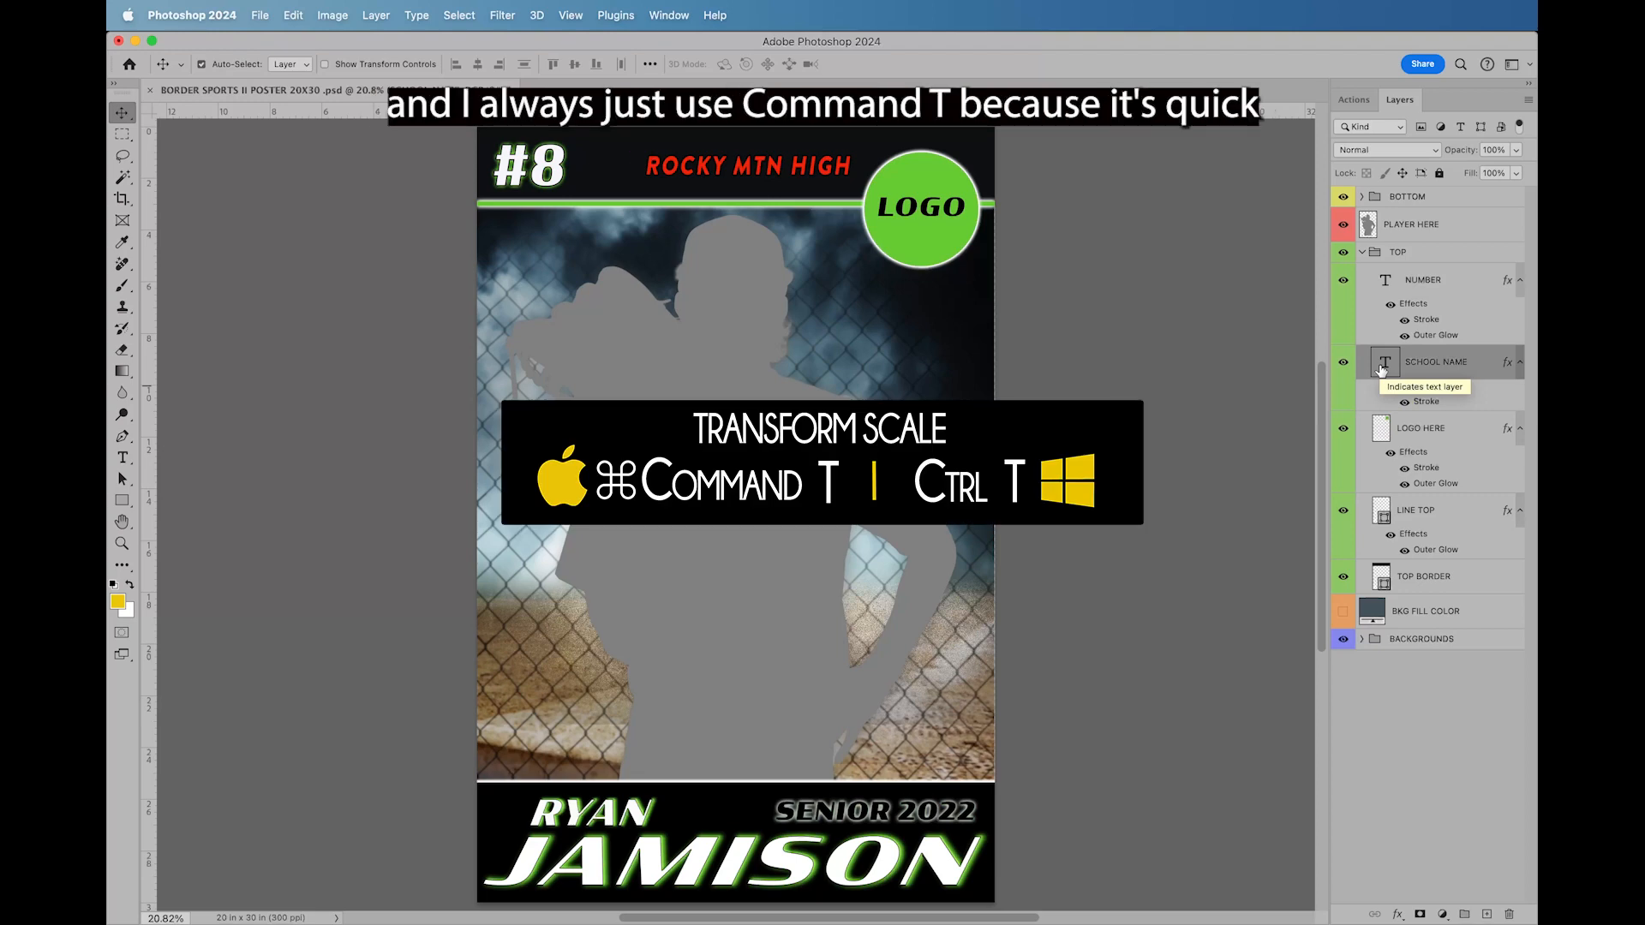
key("super+t")
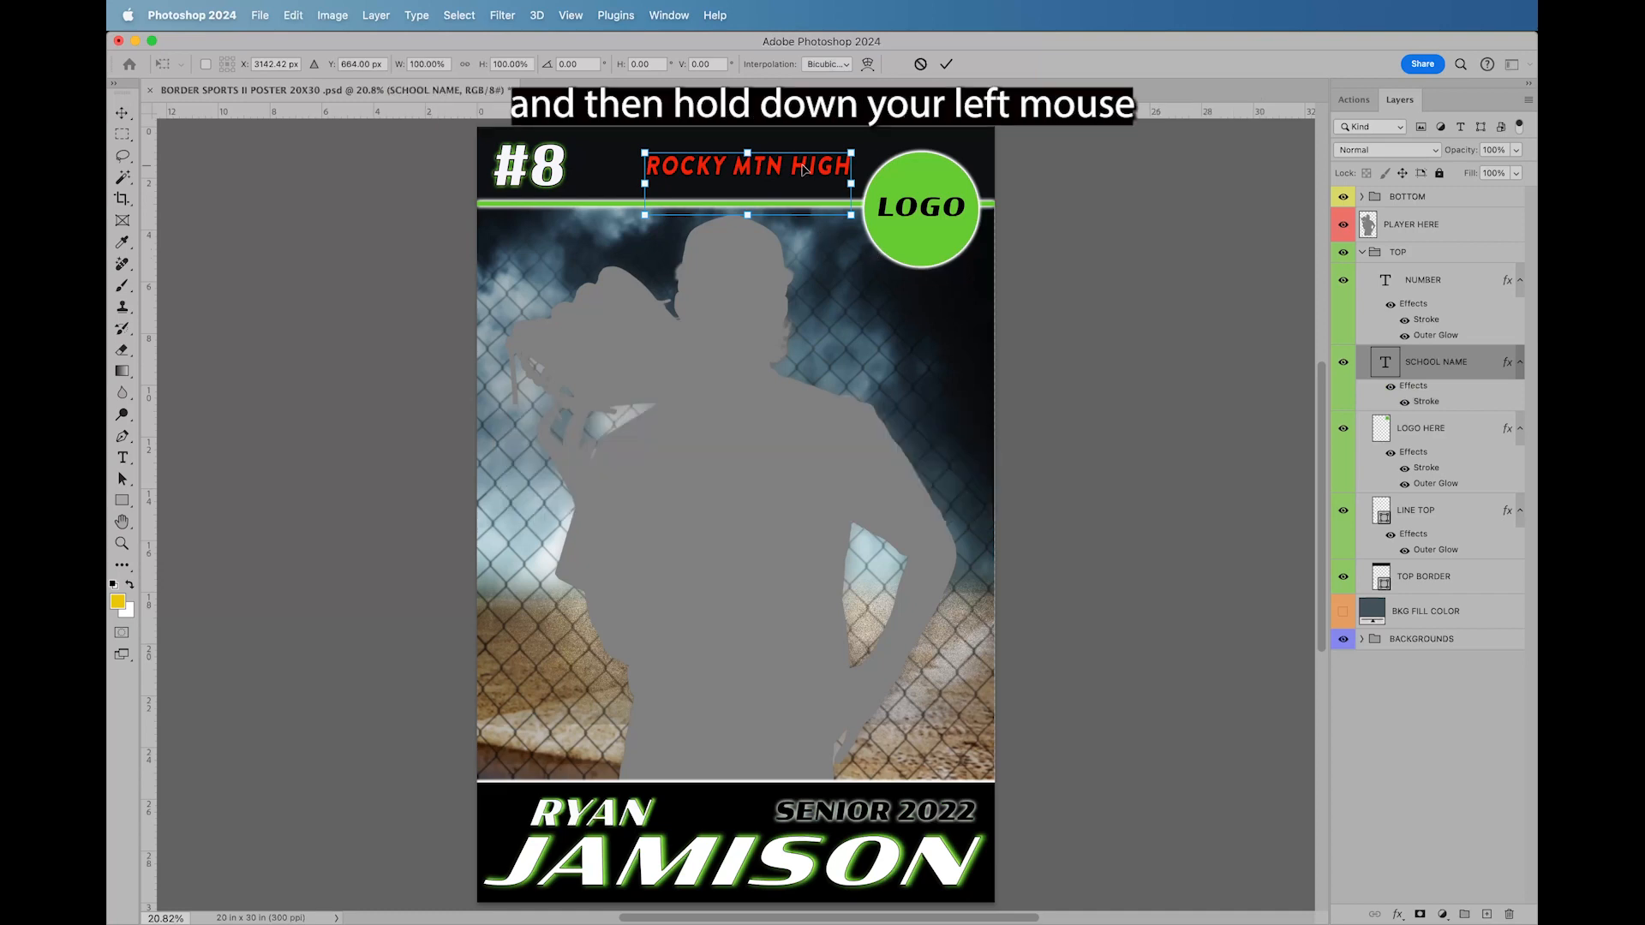
left_click_drag(824, 169, 953, 166)
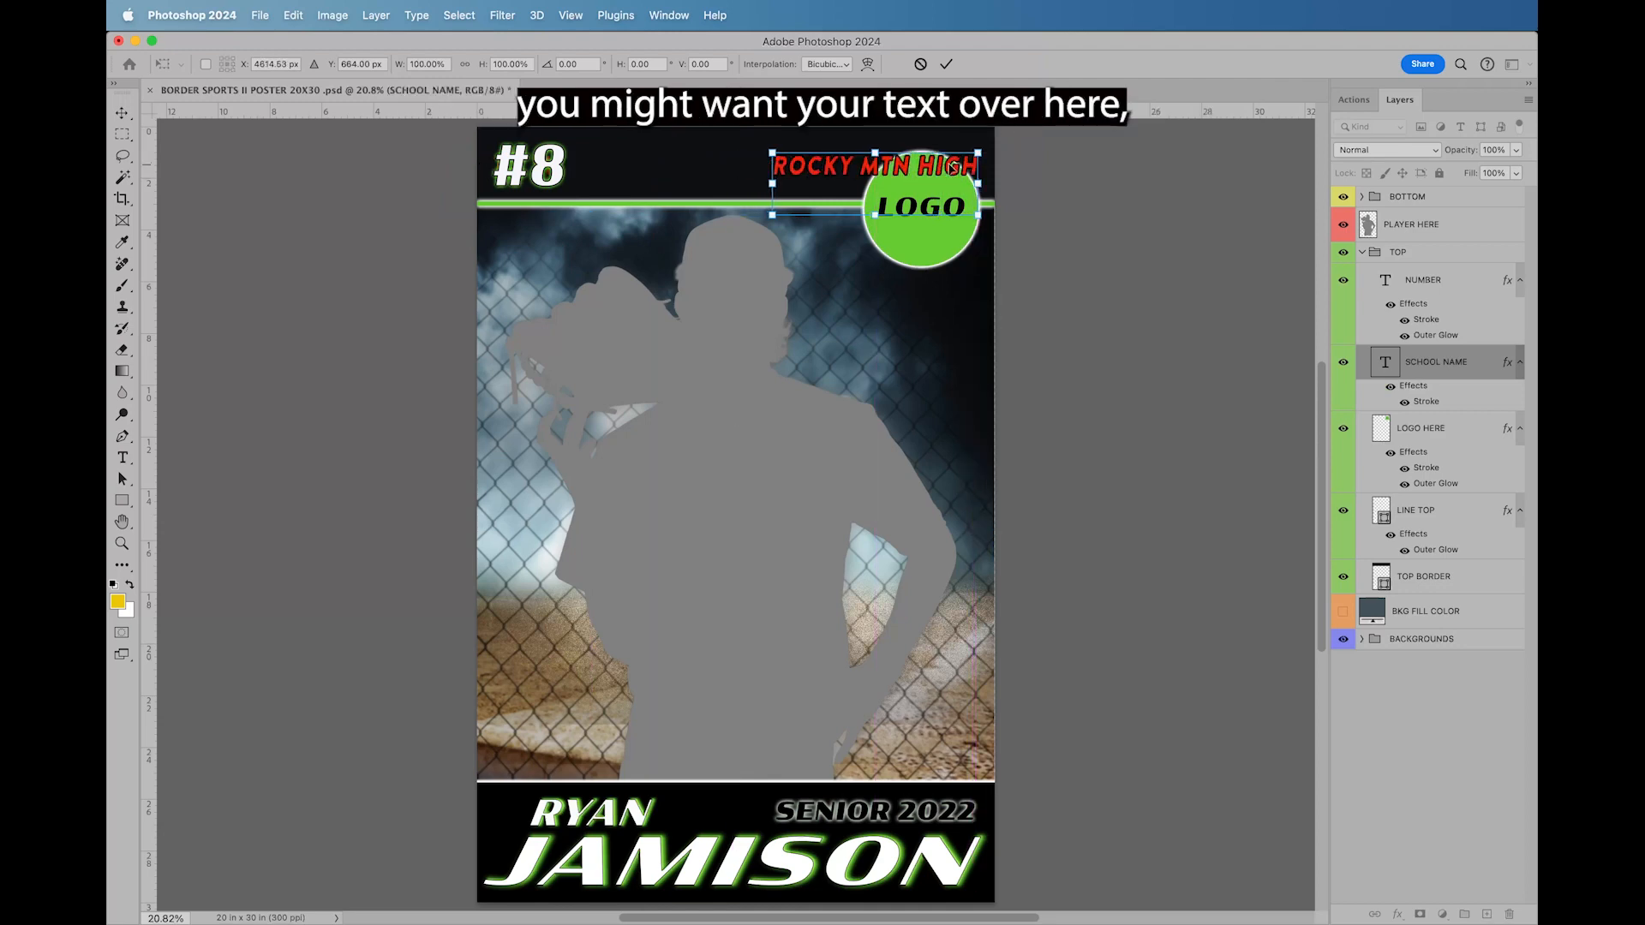
left_click(947, 66)
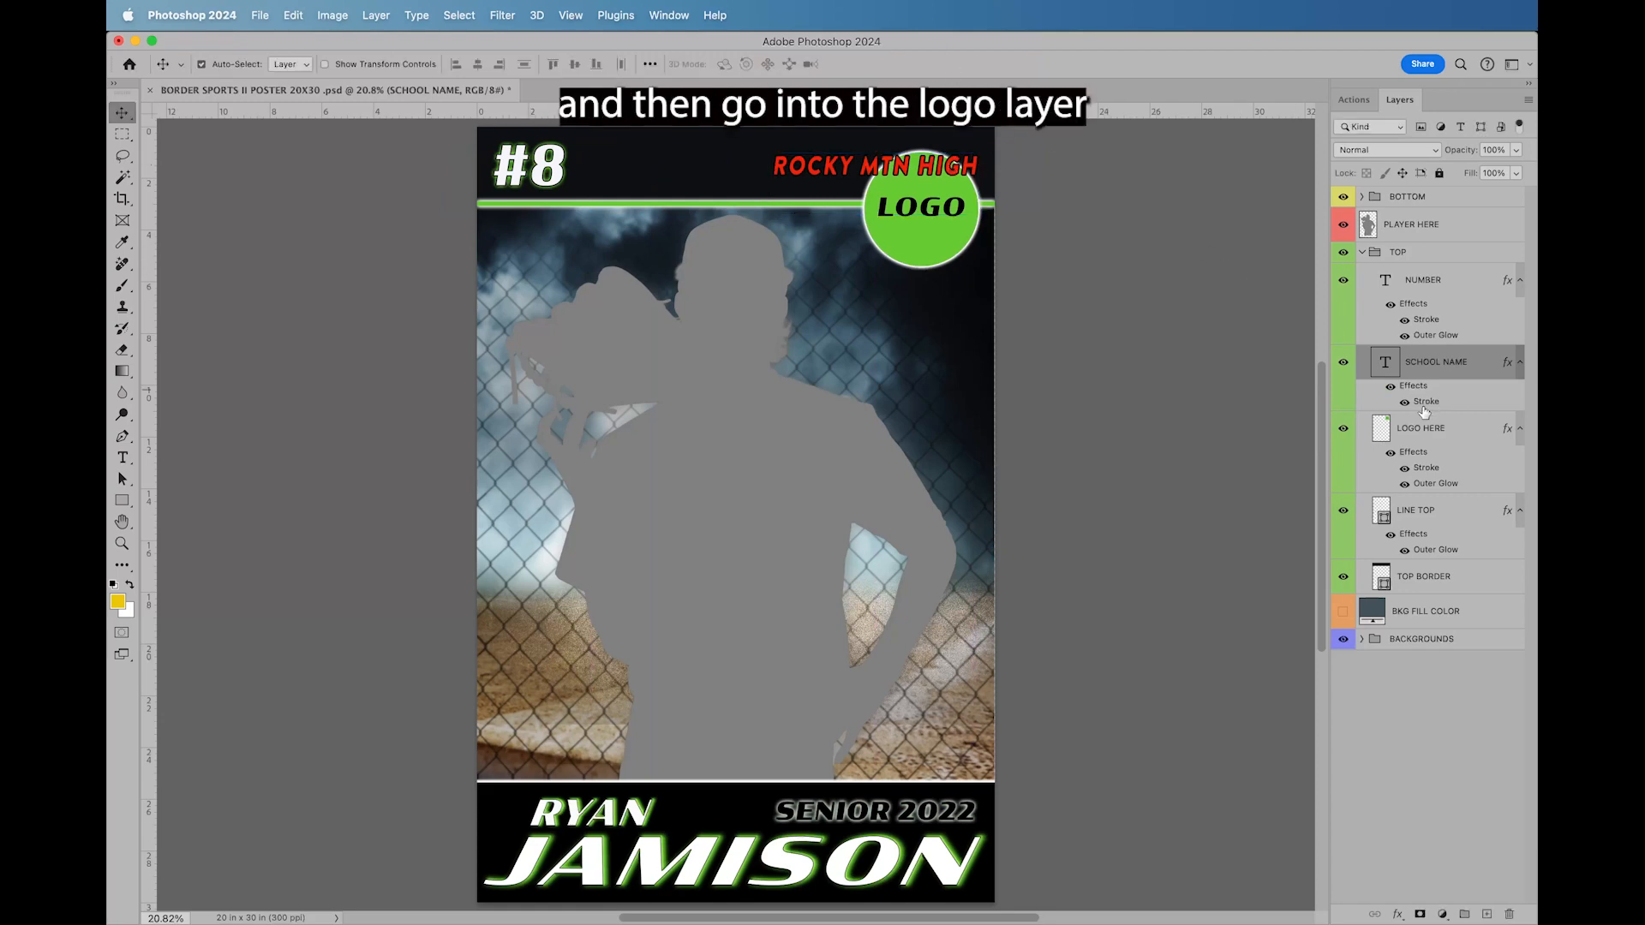
left_click(1343, 430)
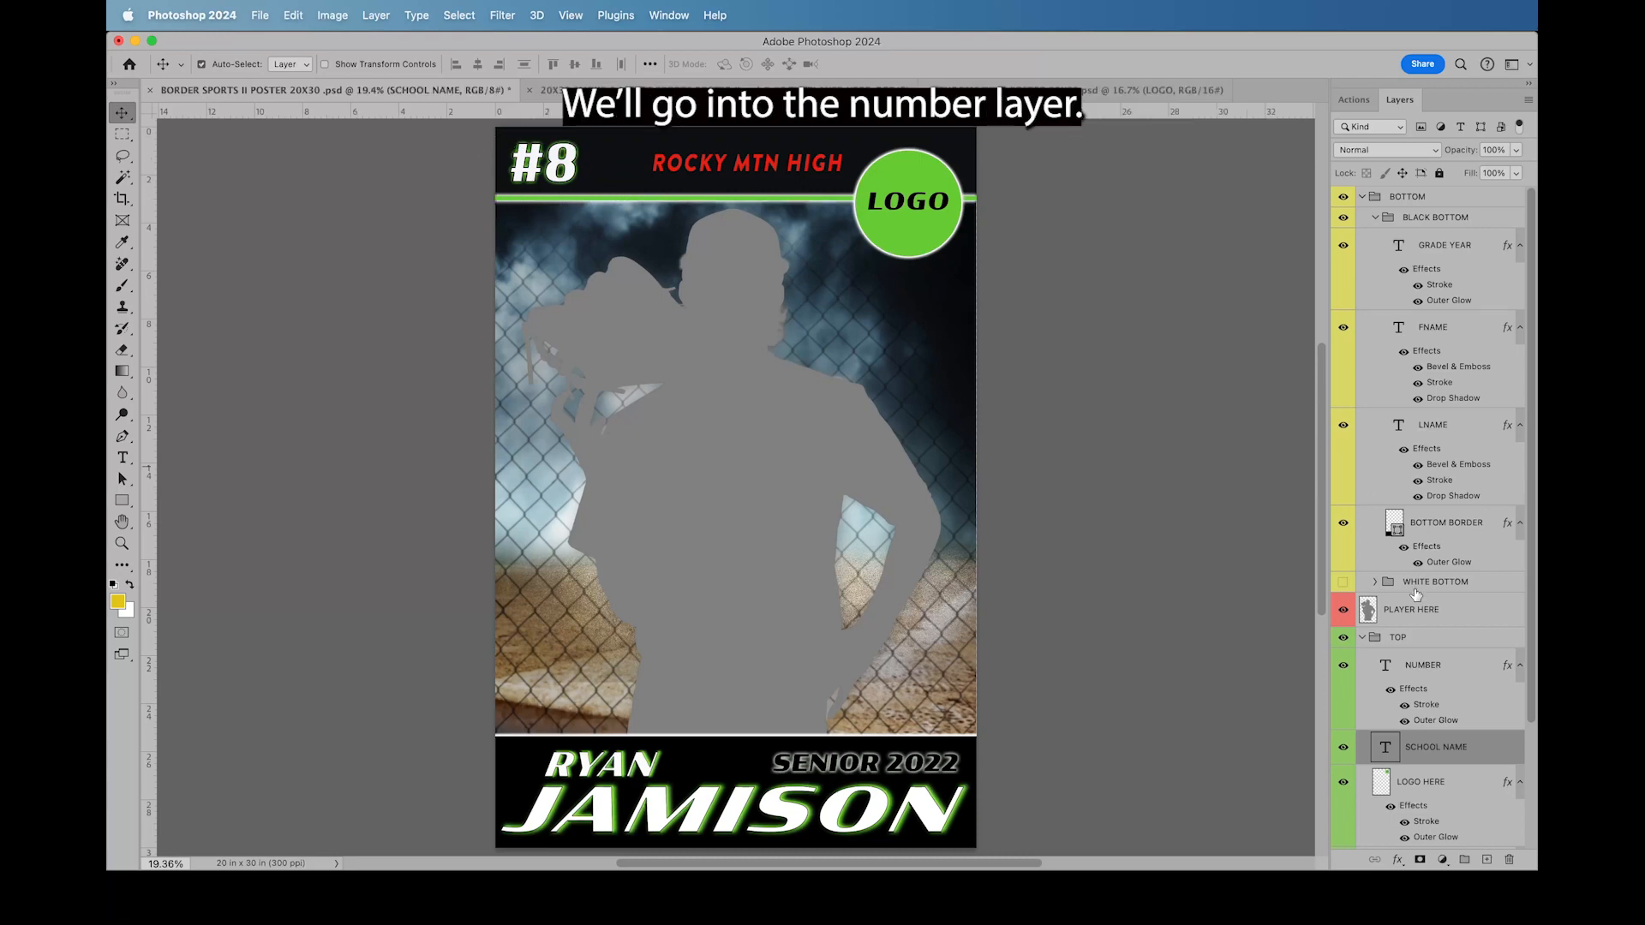
Step: Change the player number text on the poster to "#34"
left_click(1388, 666)
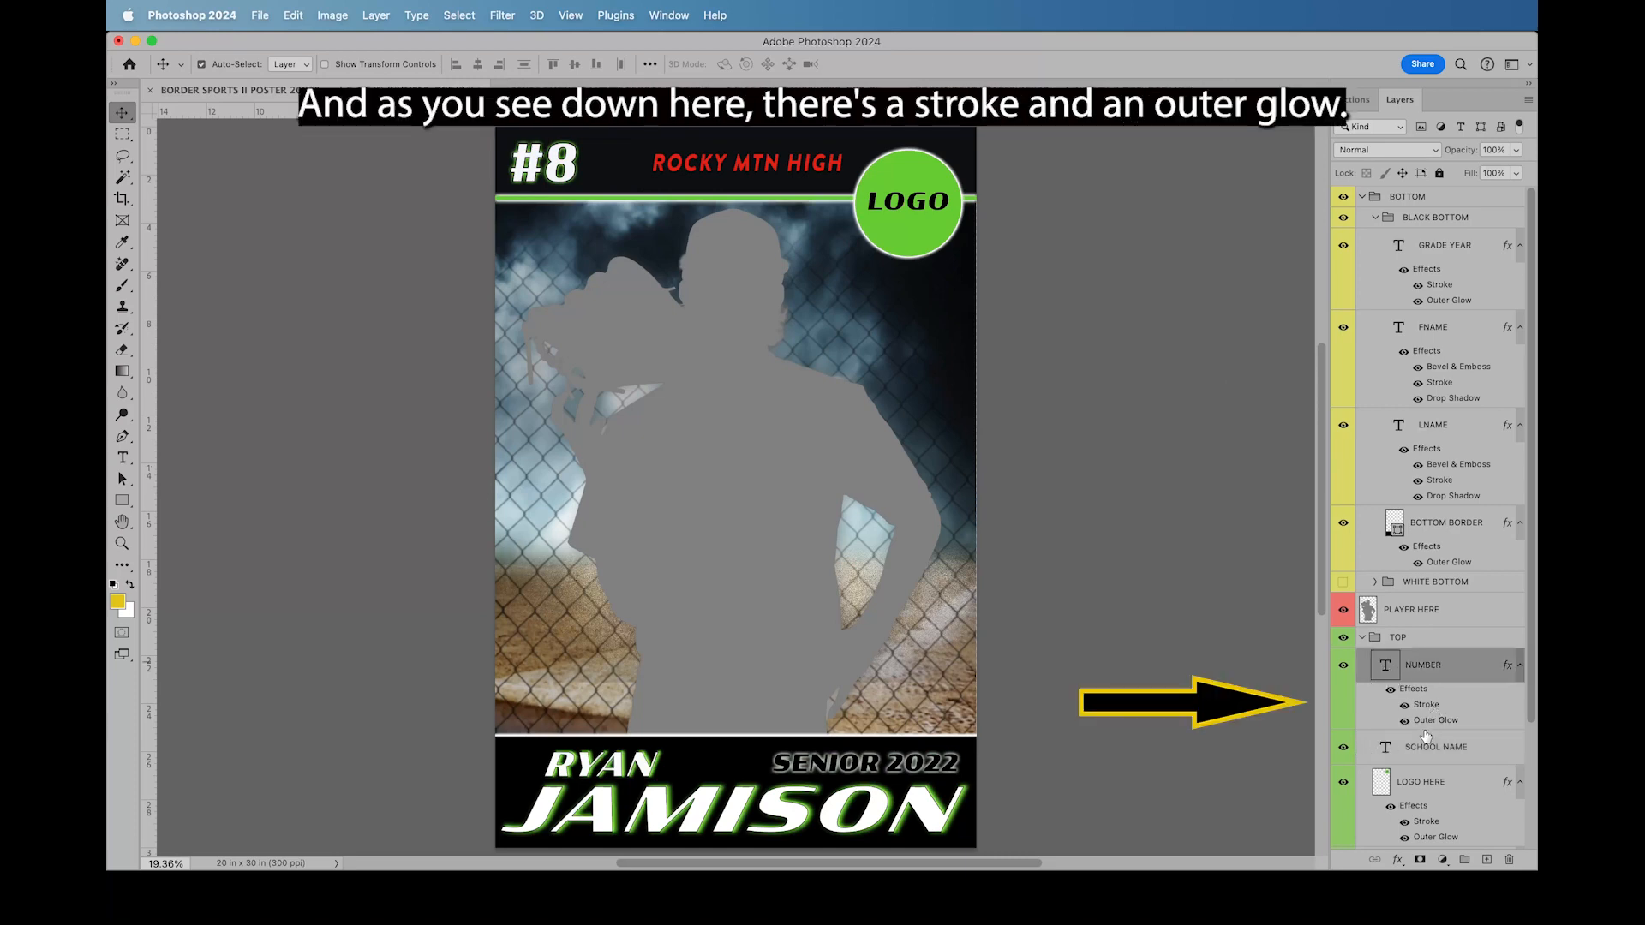
double_click(1387, 667)
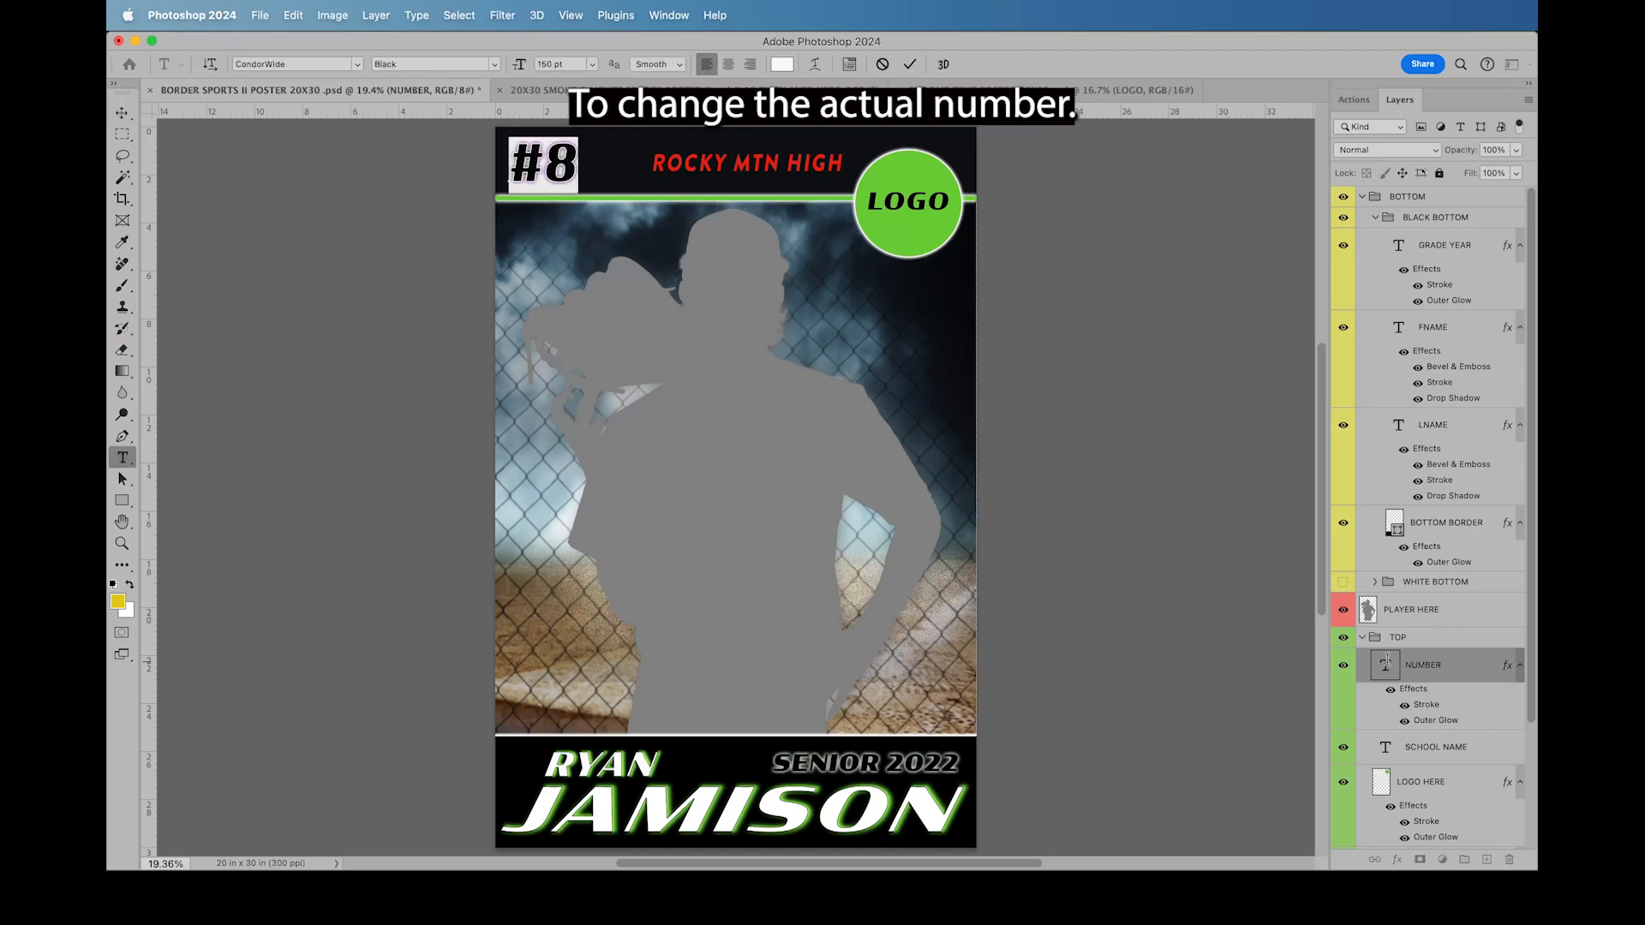
key("Right")
key("BackSpace")
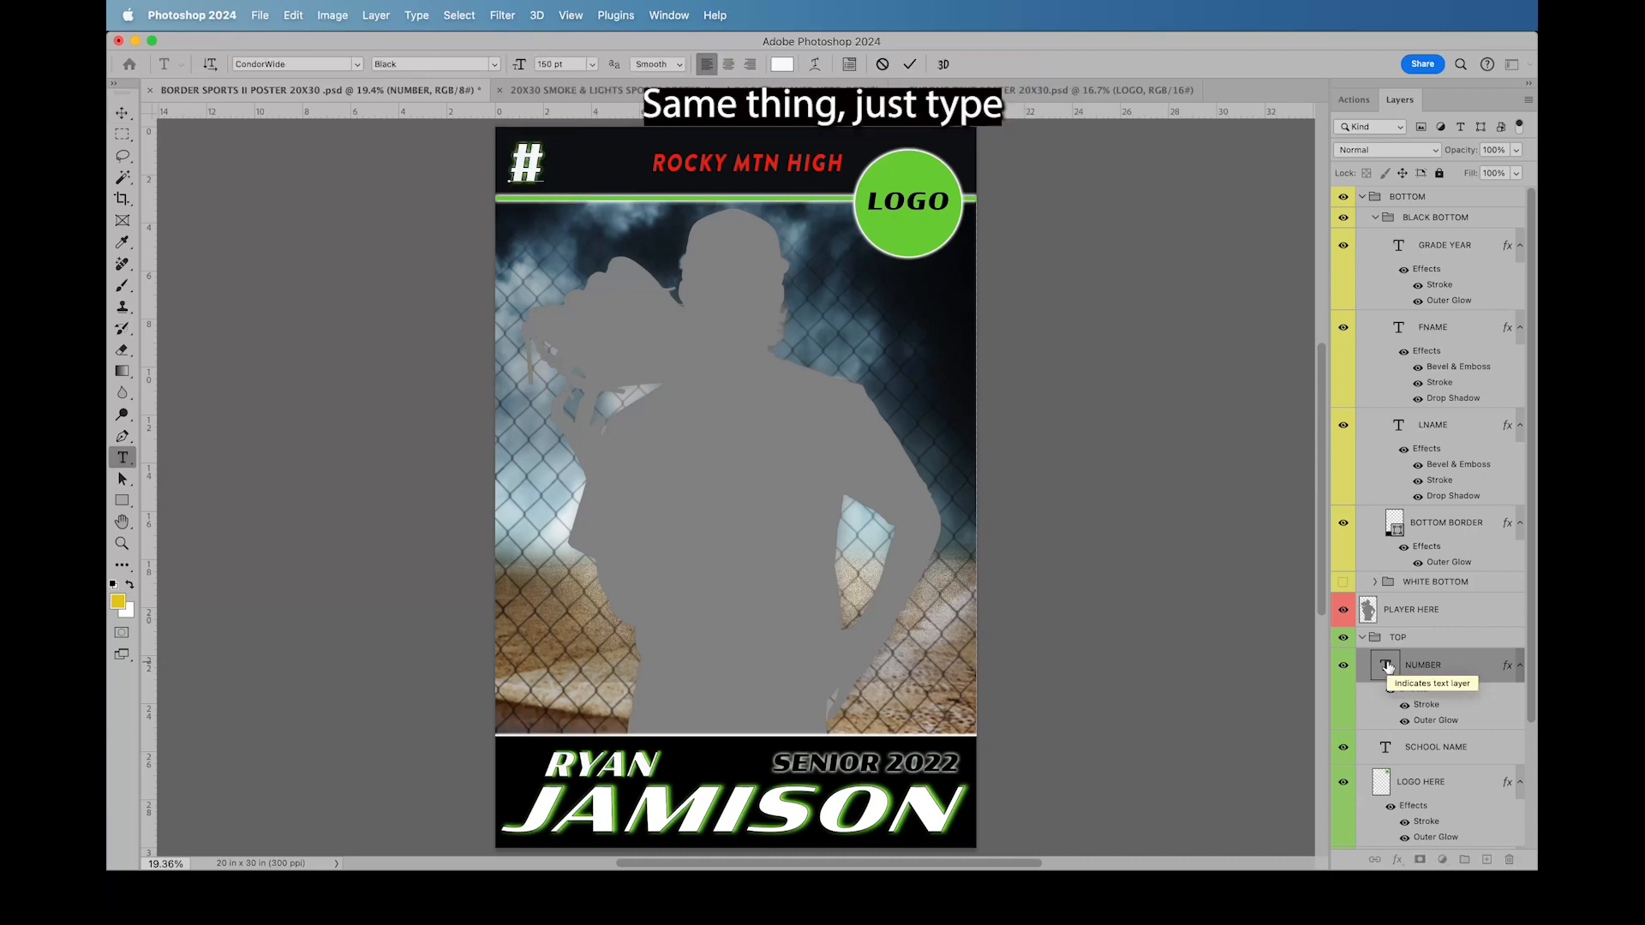
type("34")
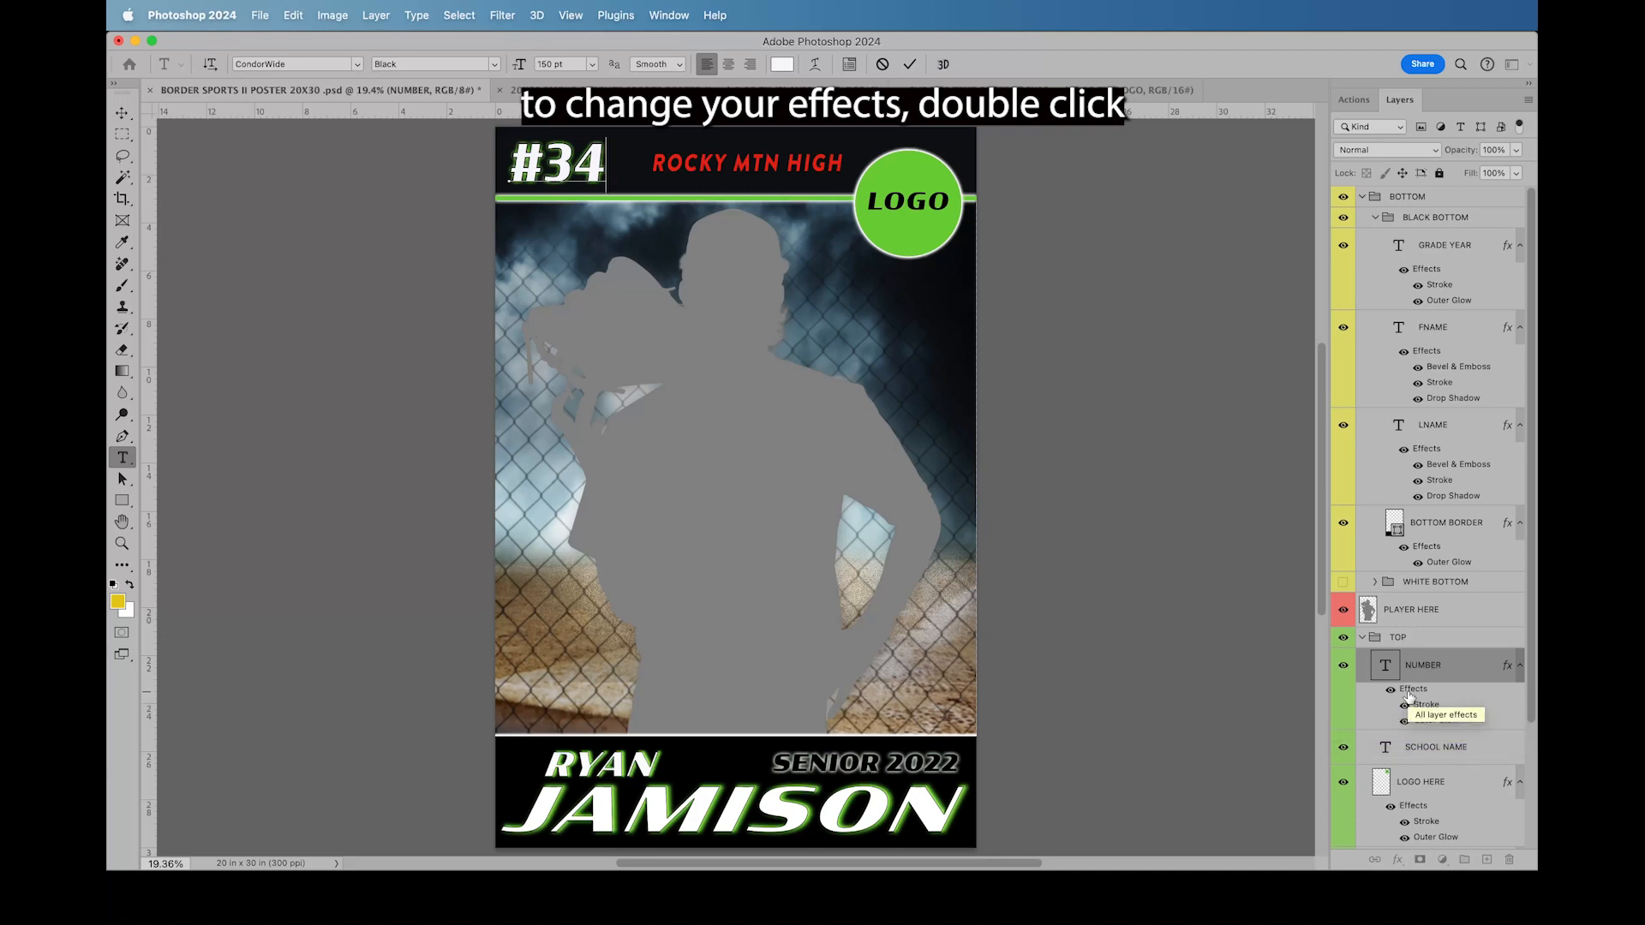
Step: Open the number layer's effects settings and switch its stroke off and back on
double_click(1408, 693)
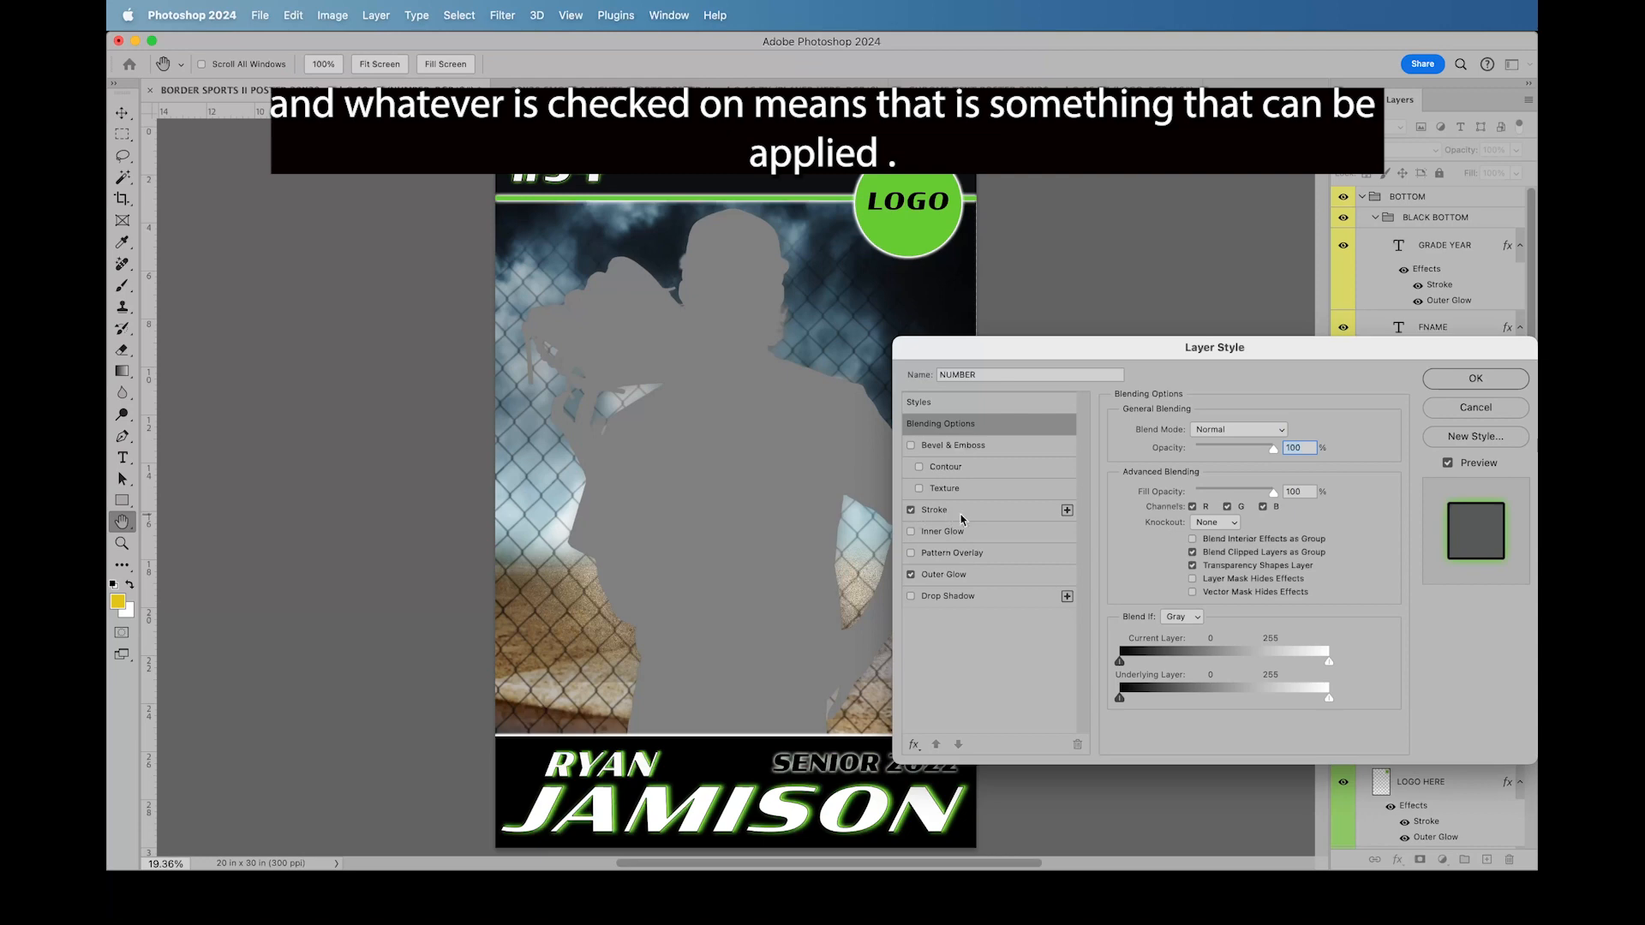
left_click(911, 511)
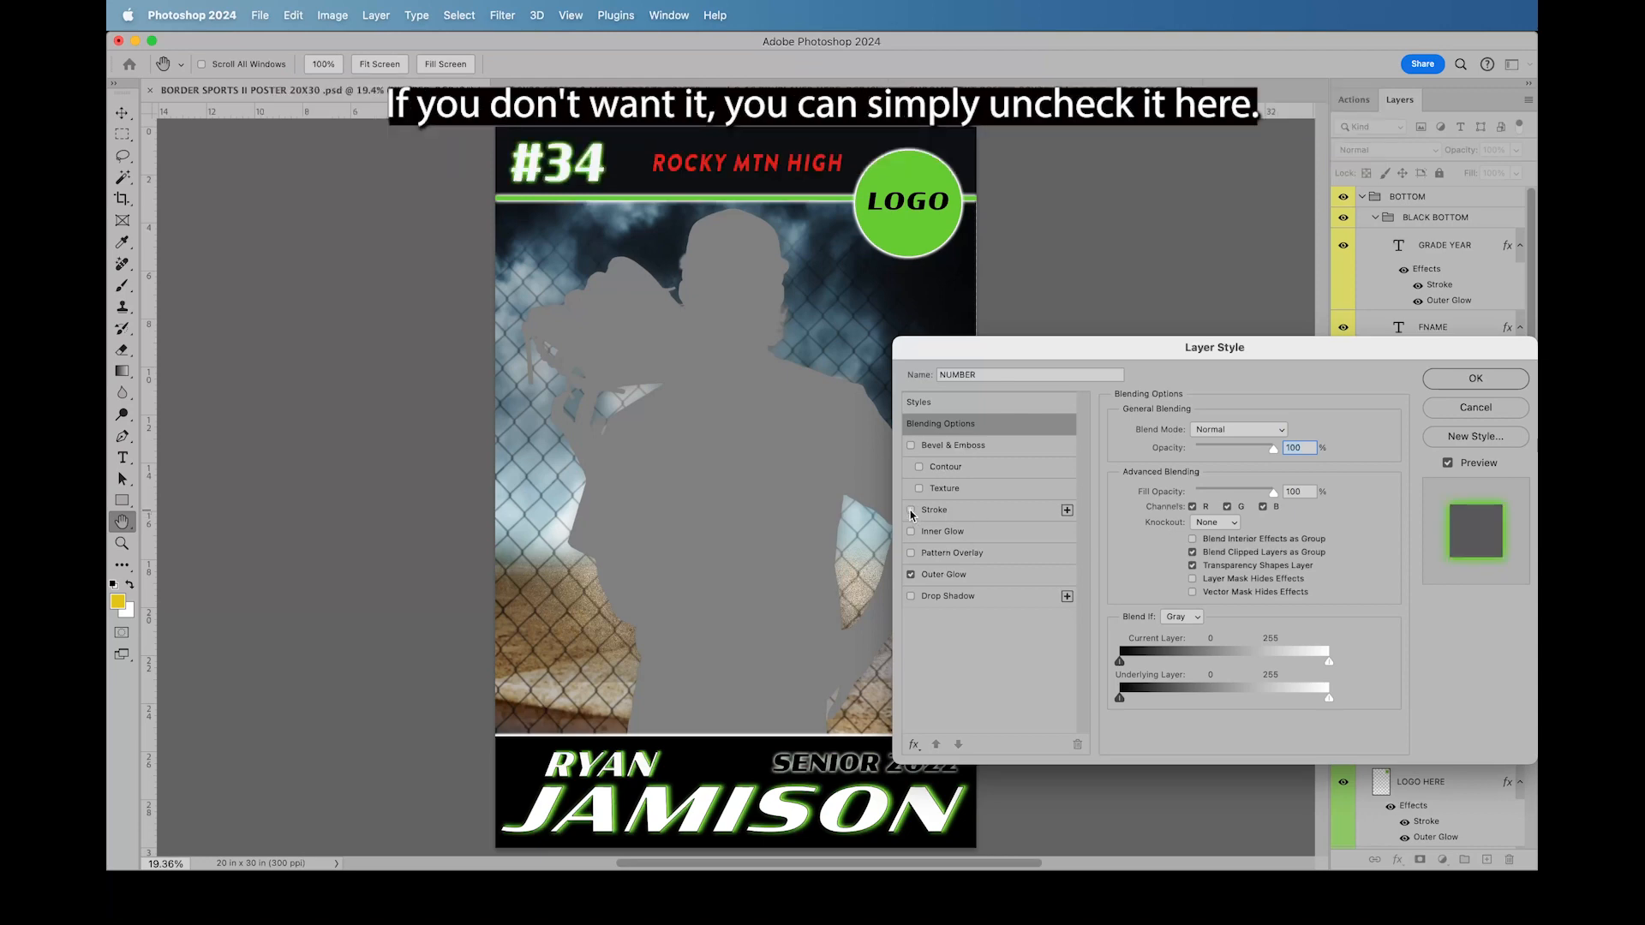
left_click(910, 511)
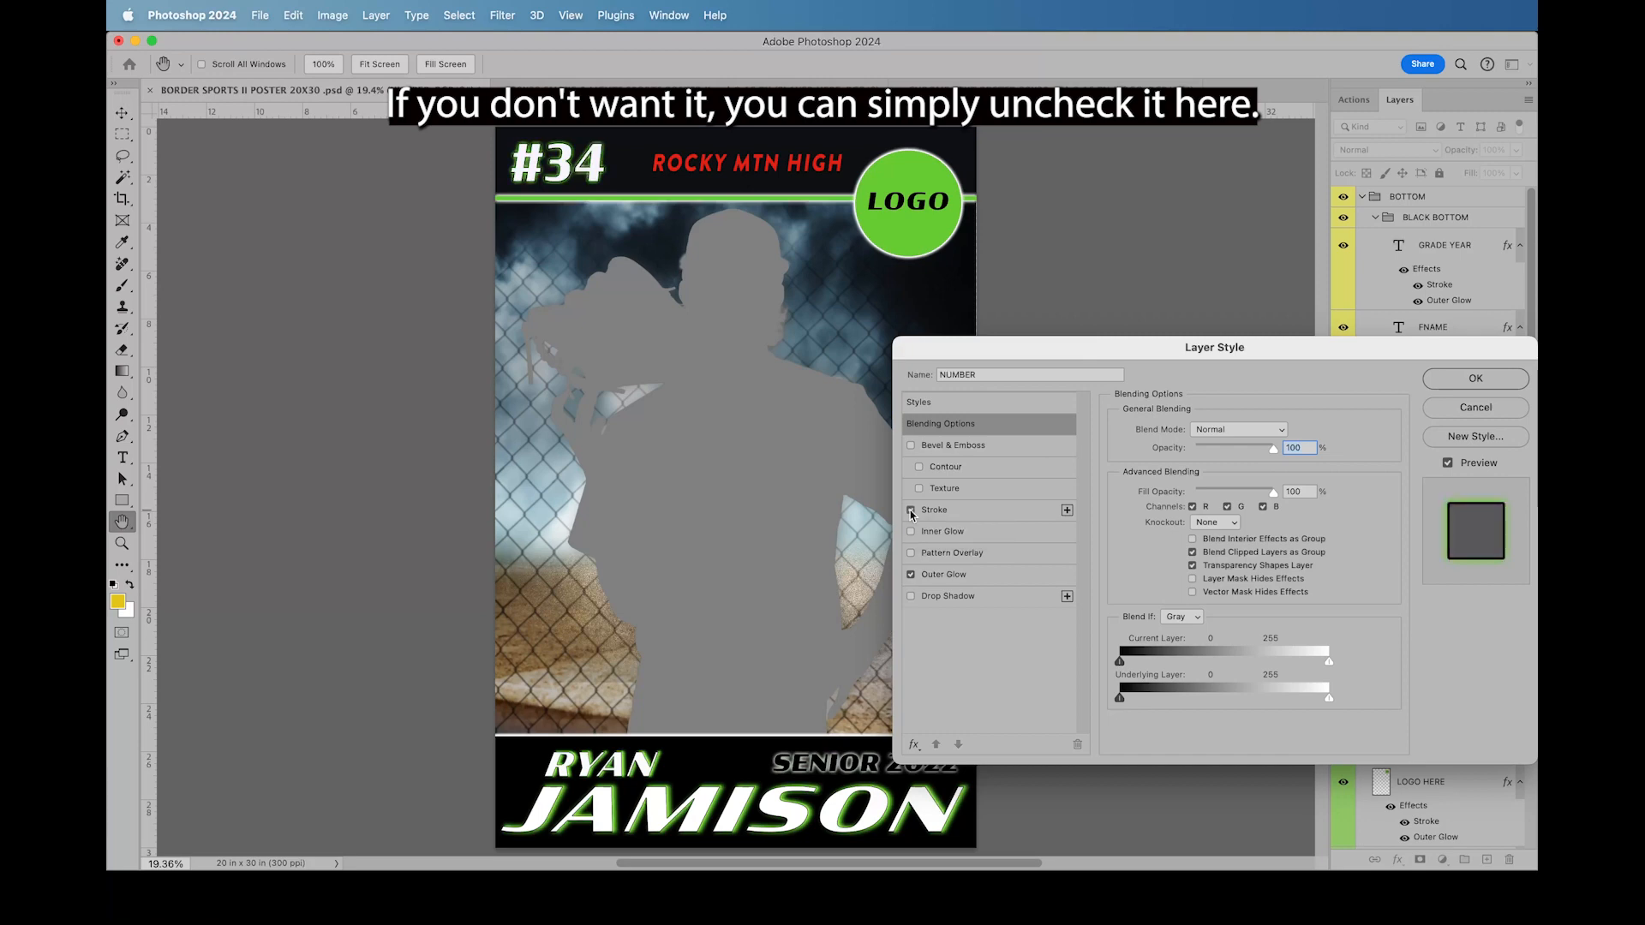
Step: Set the number's stroke to red (f00f0f) with a size of 16 px and 100% opacity
left_click(979, 515)
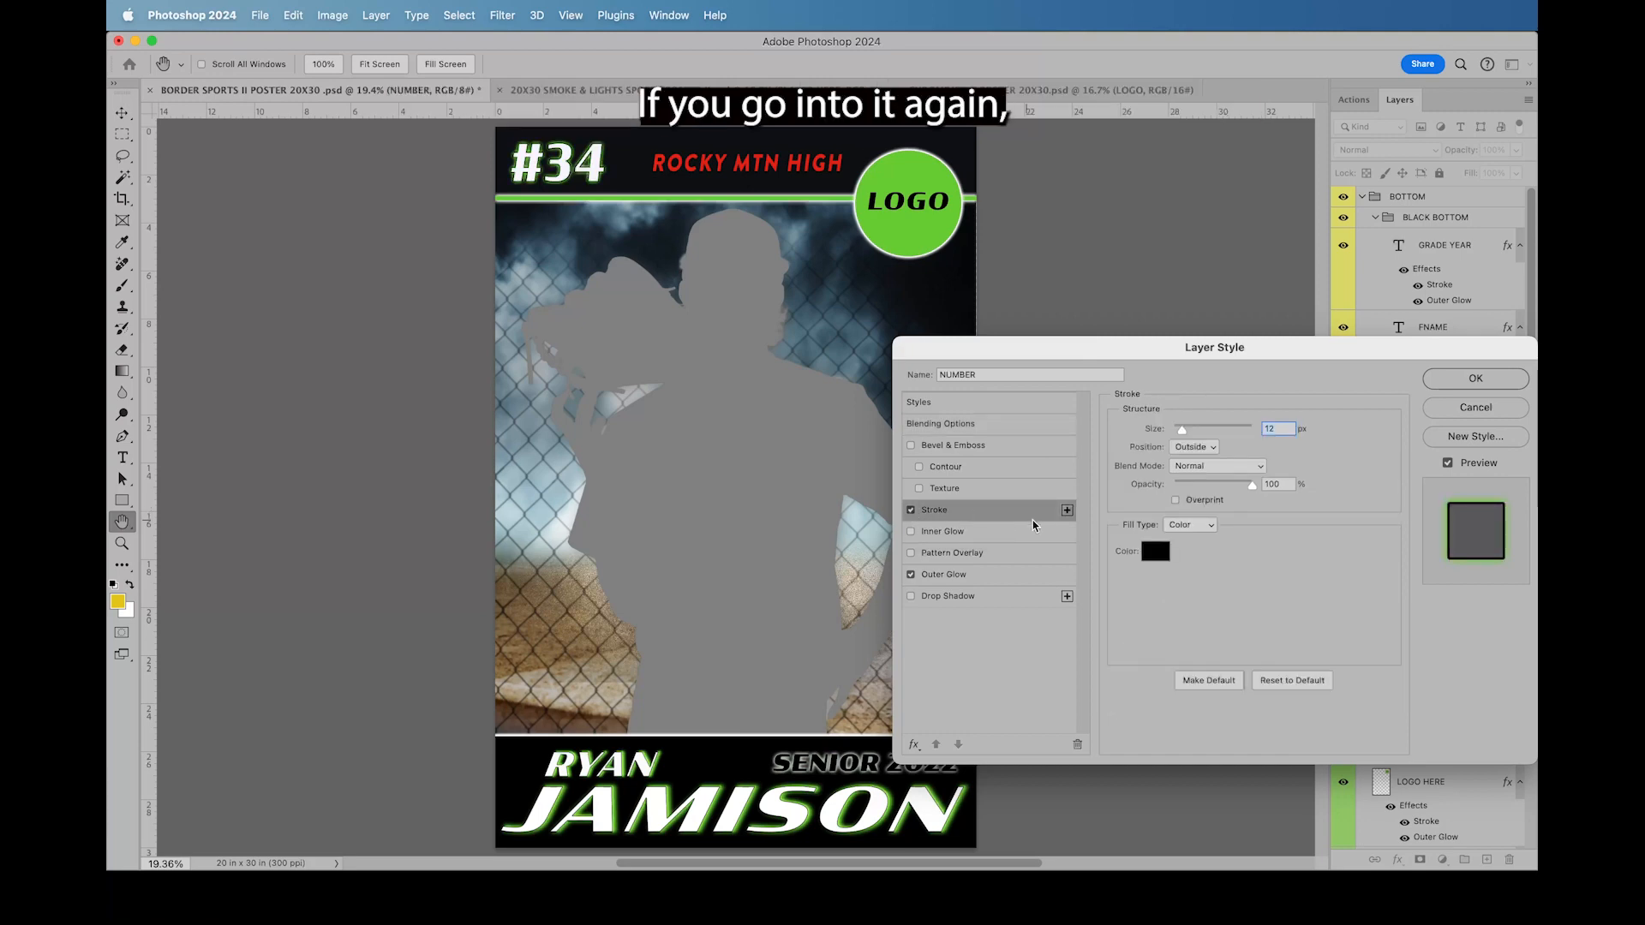
left_click(1150, 554)
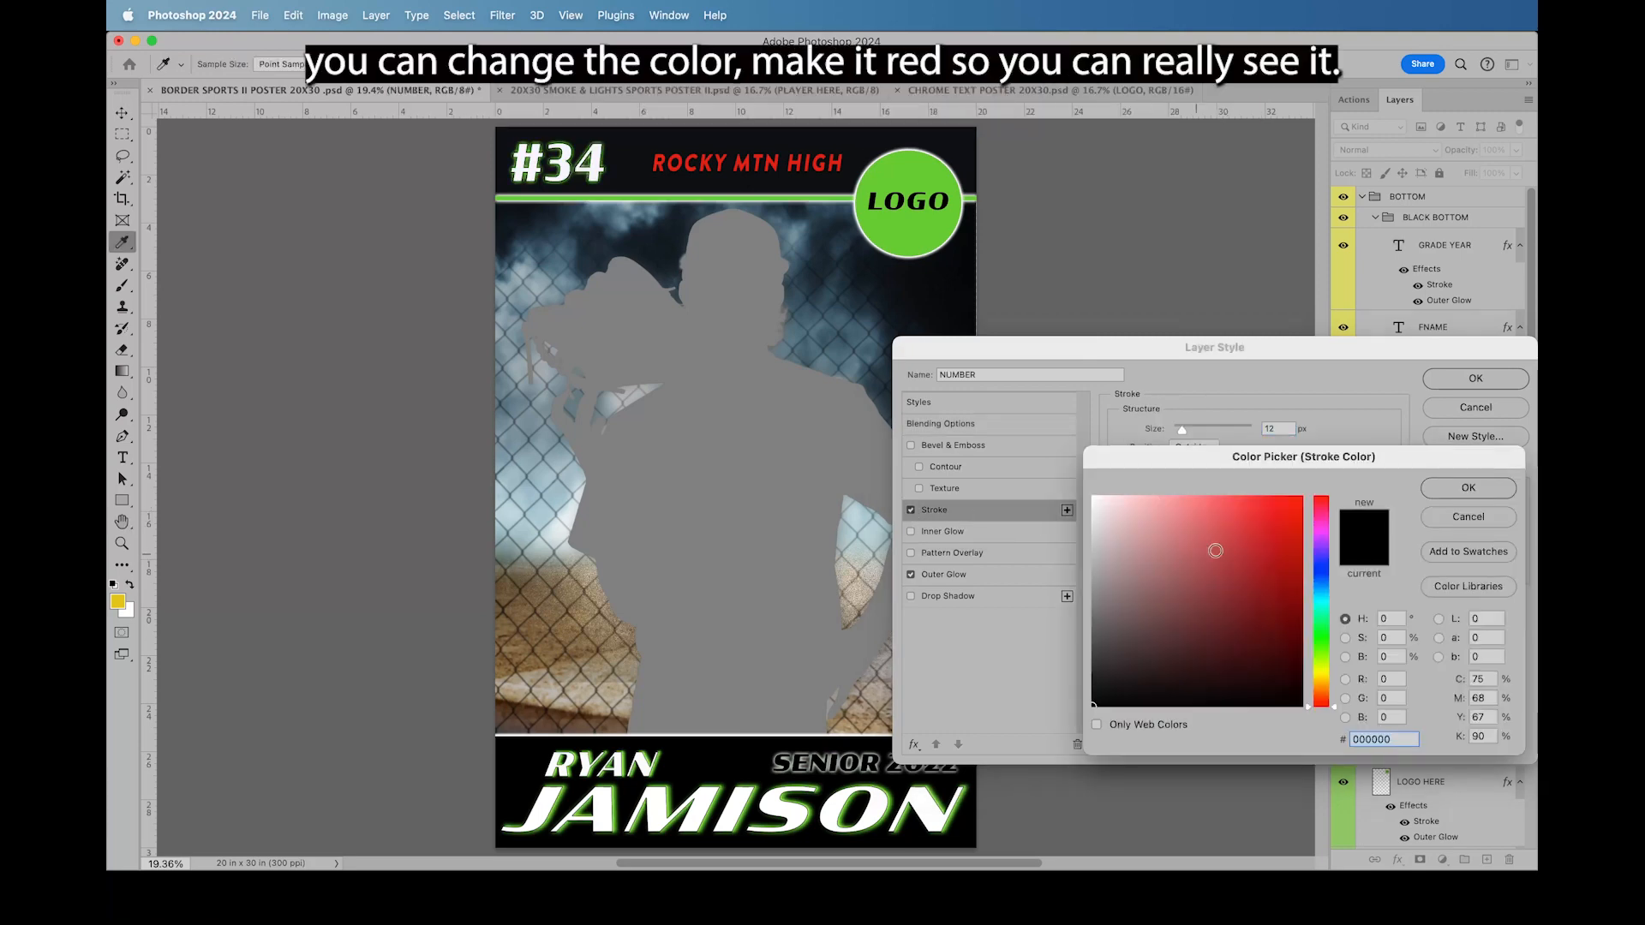
left_click(1289, 508)
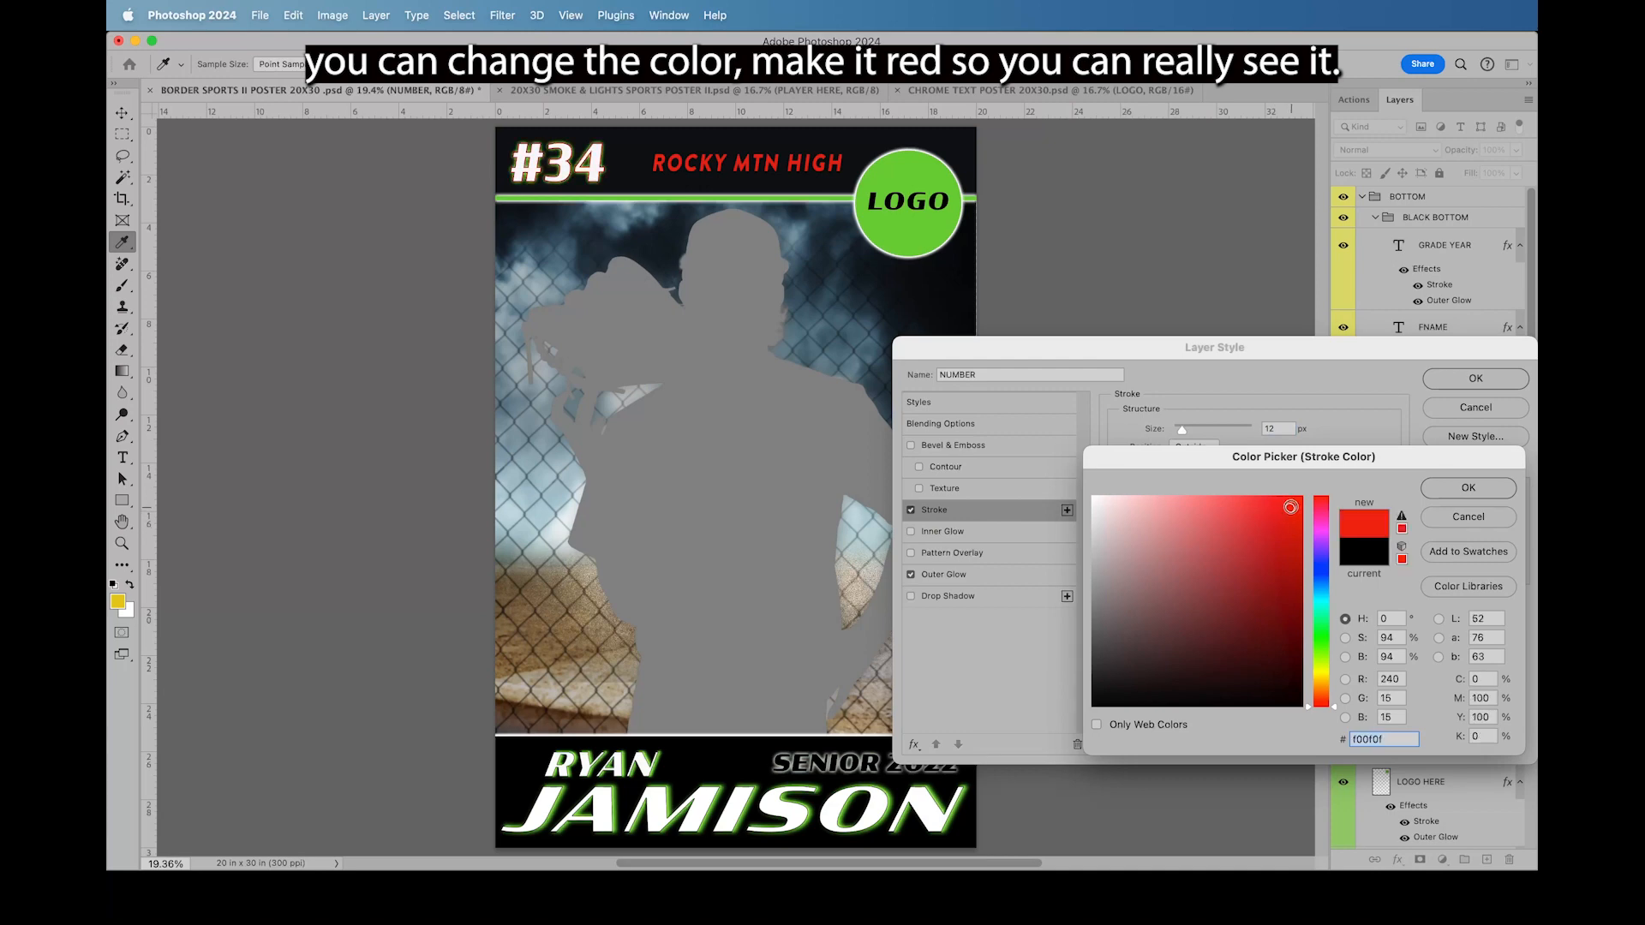
left_click(1468, 485)
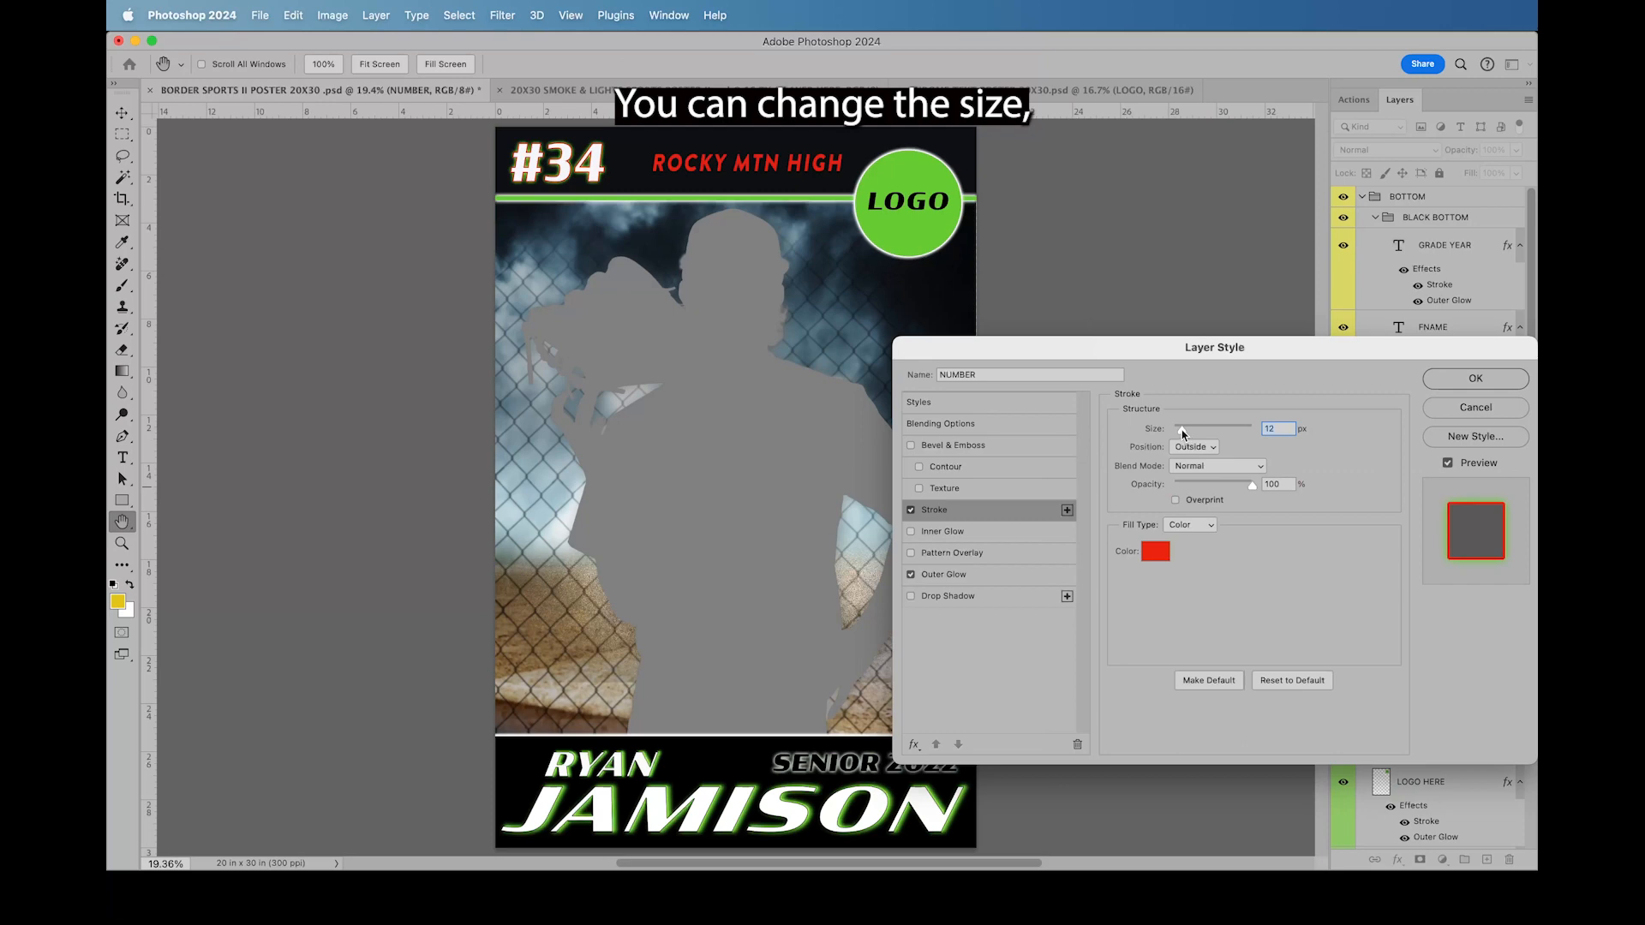
mouse_move(1182, 433)
left_mouse_down()
mouse_move(1218, 433)
mouse_move(1182, 434)
left_mouse_up()
mouse_move(1251, 485)
left_mouse_down()
mouse_move(1193, 488)
mouse_move(1322, 493)
left_mouse_up()
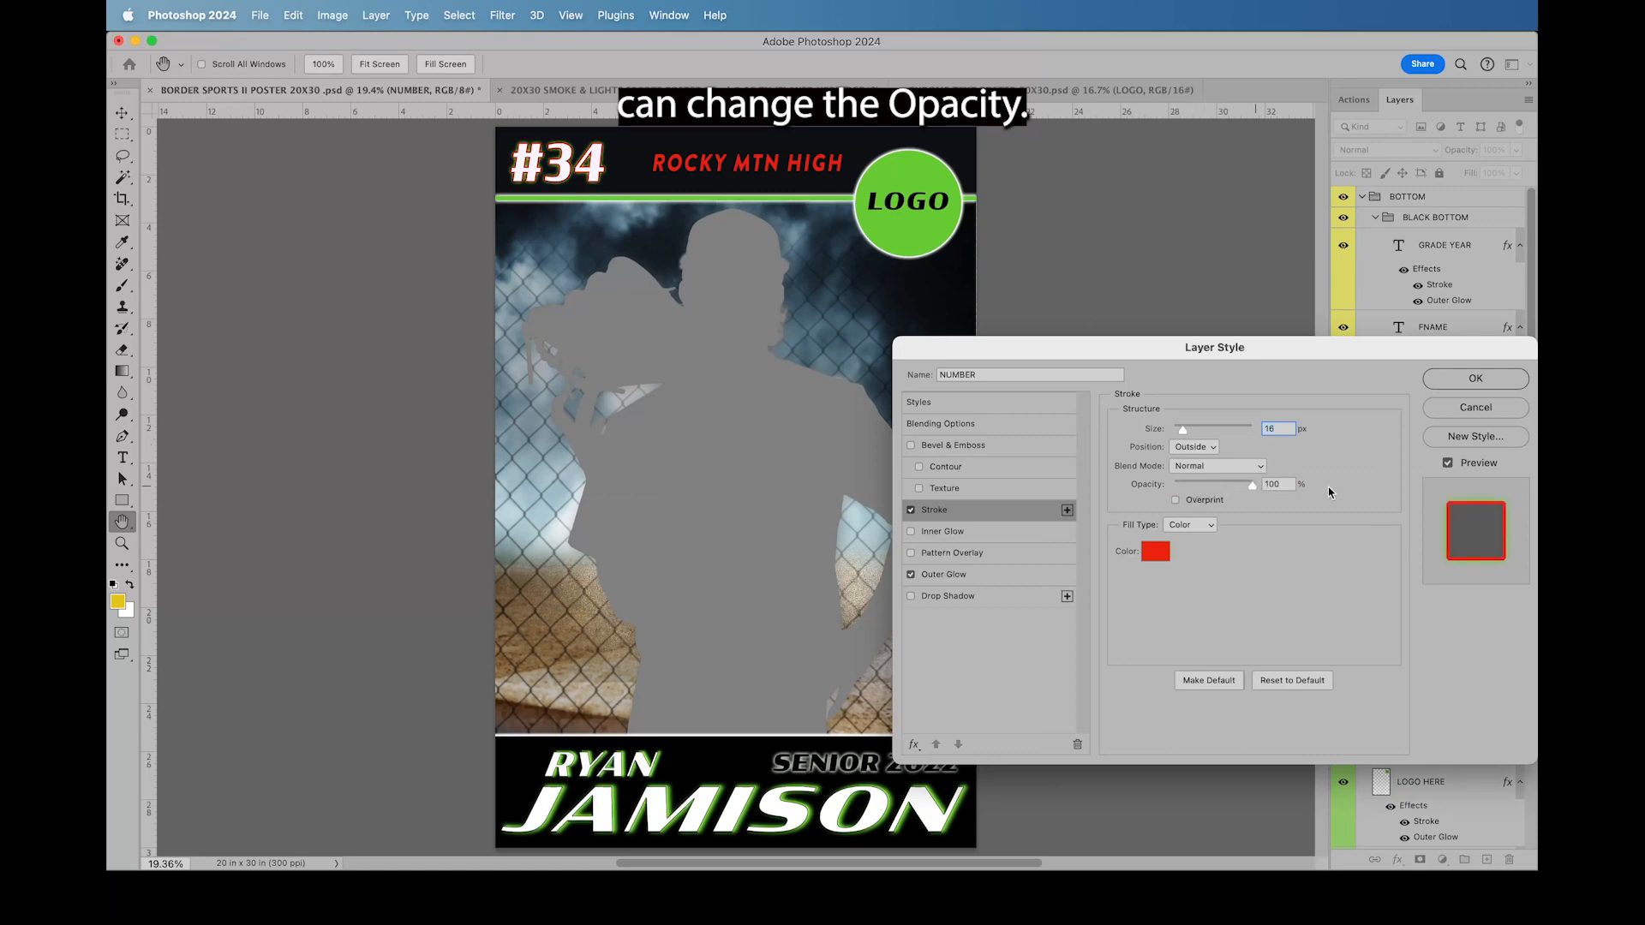
Step: Set the number's outer glow to red (cc3349) with a size of 250 px and 60% opacity
left_click(950, 575)
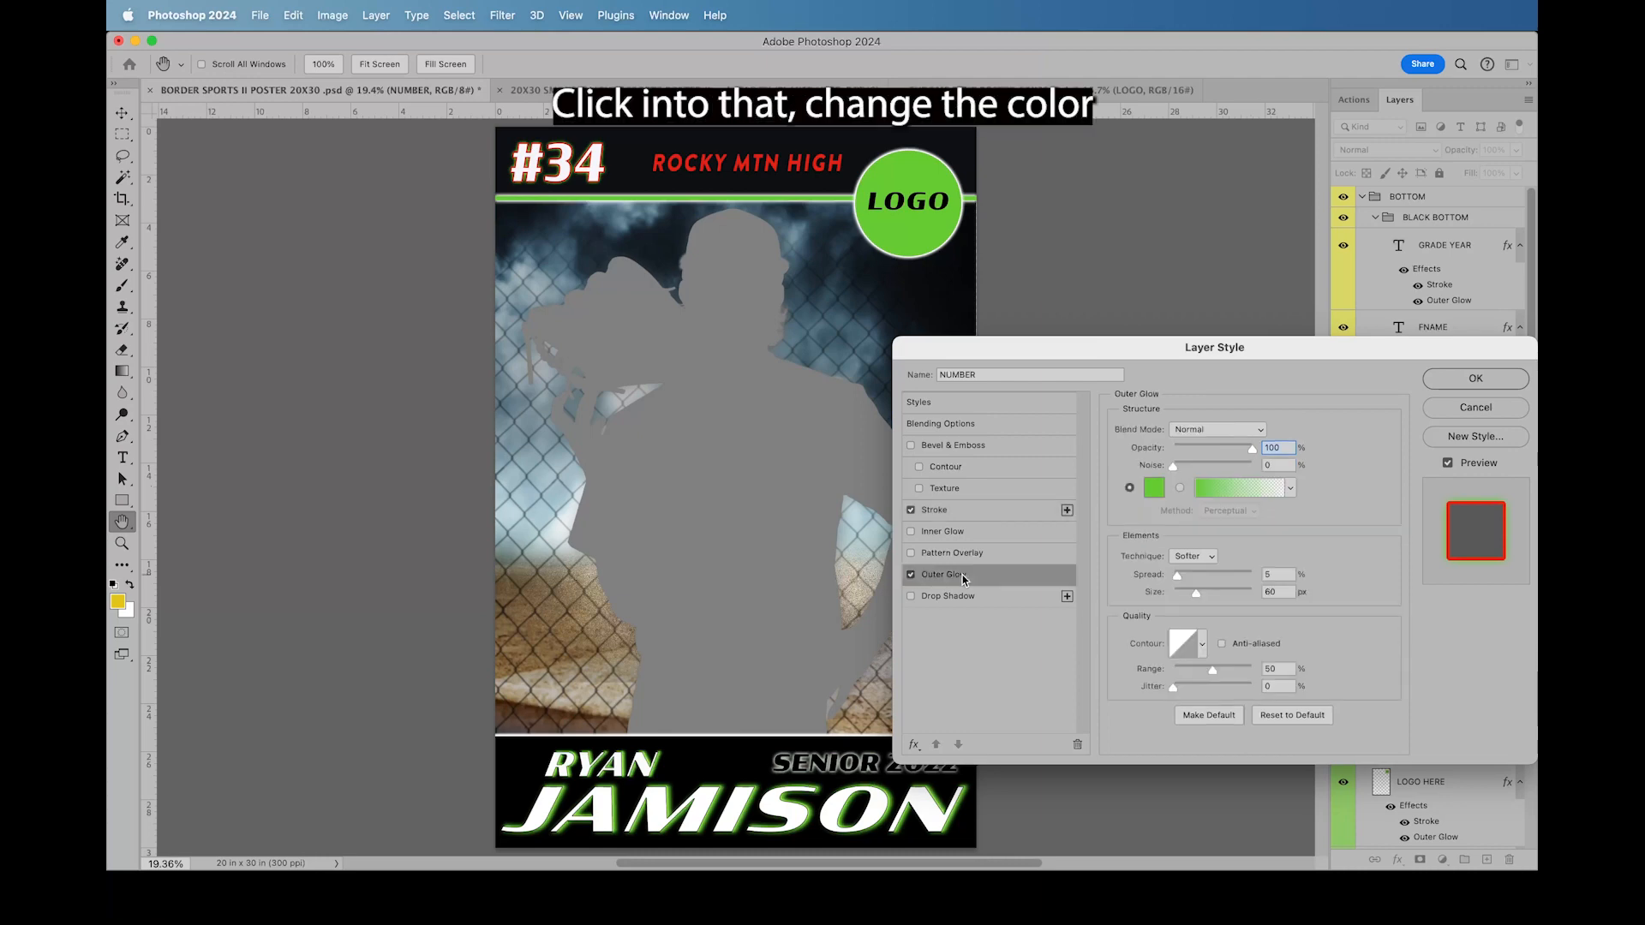
left_click(1153, 488)
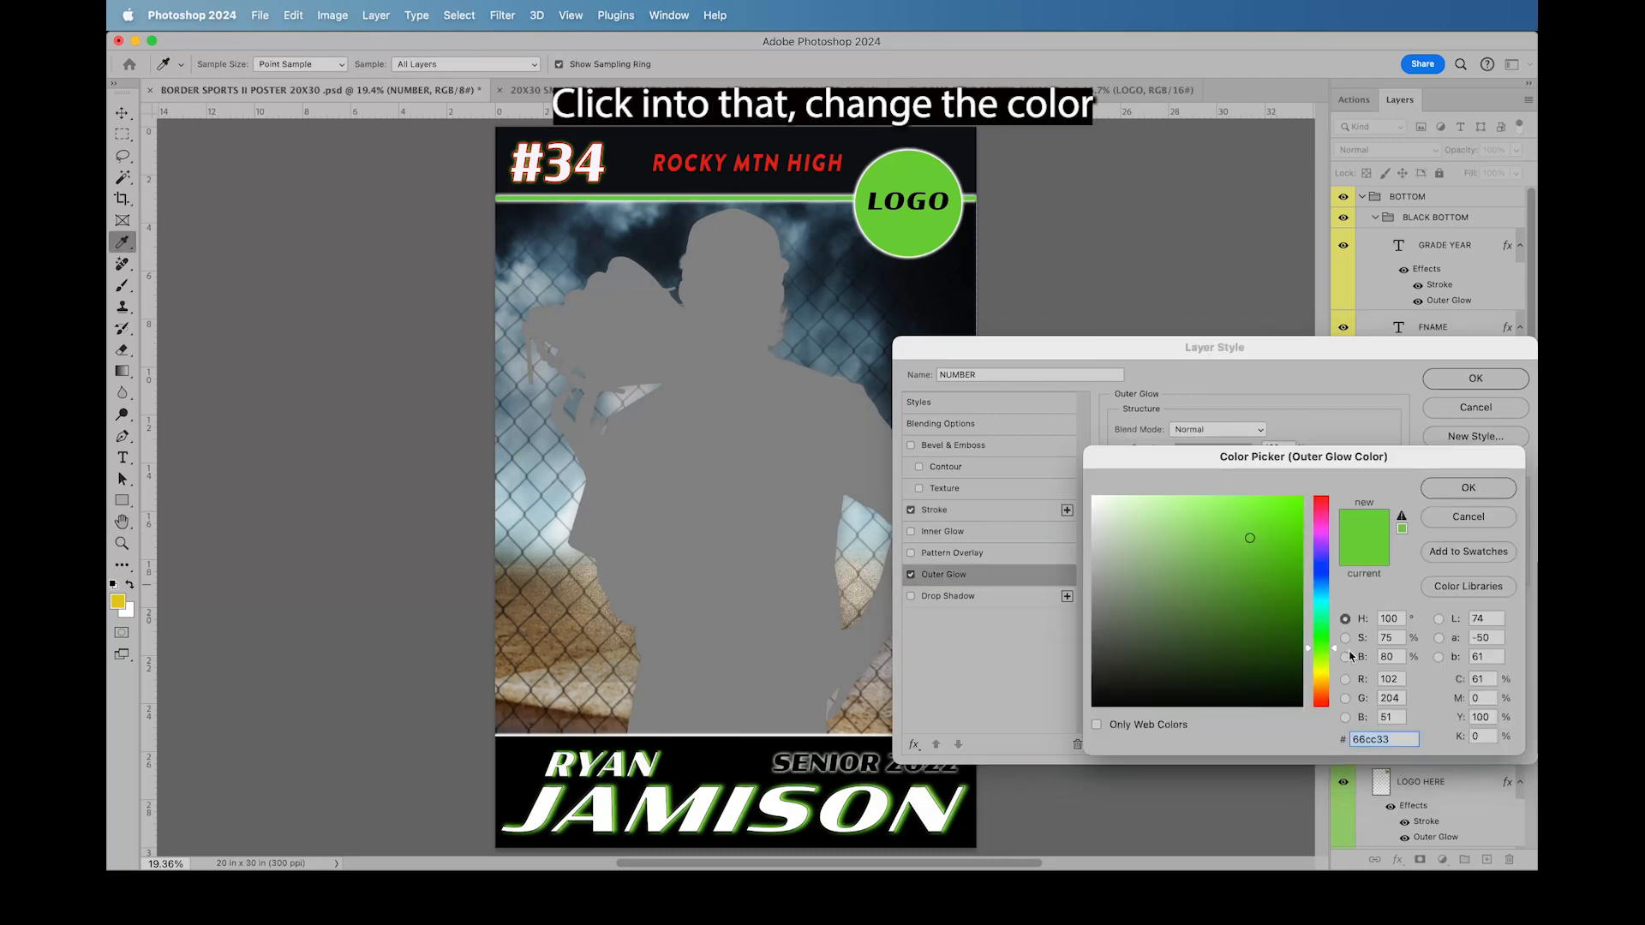
left_click(1323, 502)
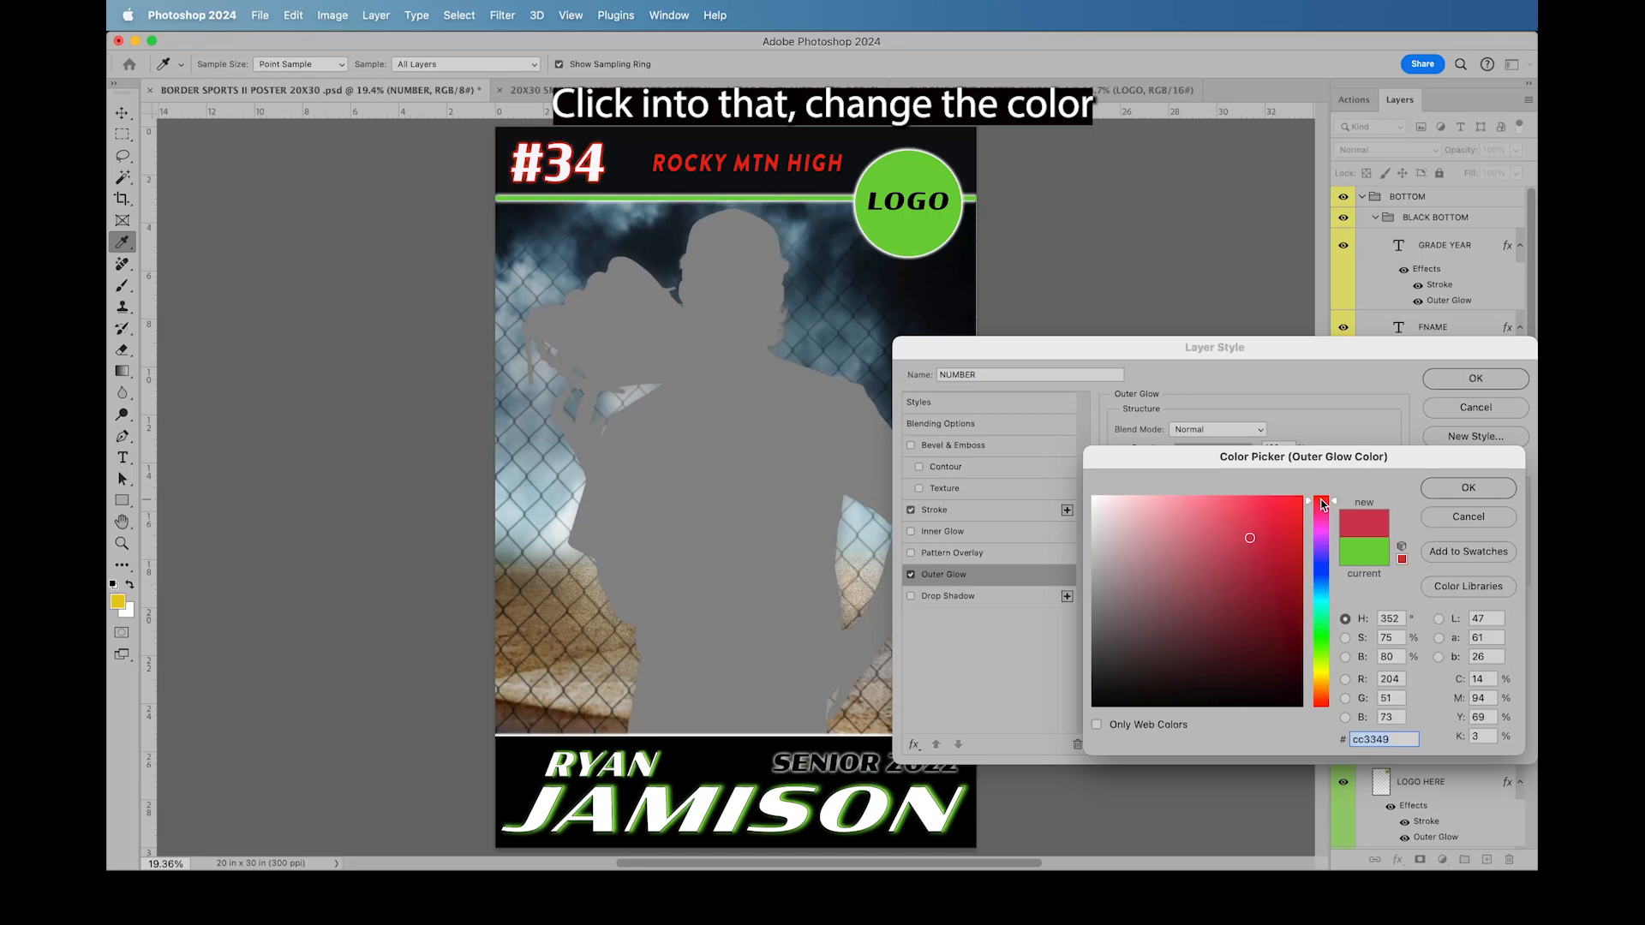
left_click(1466, 487)
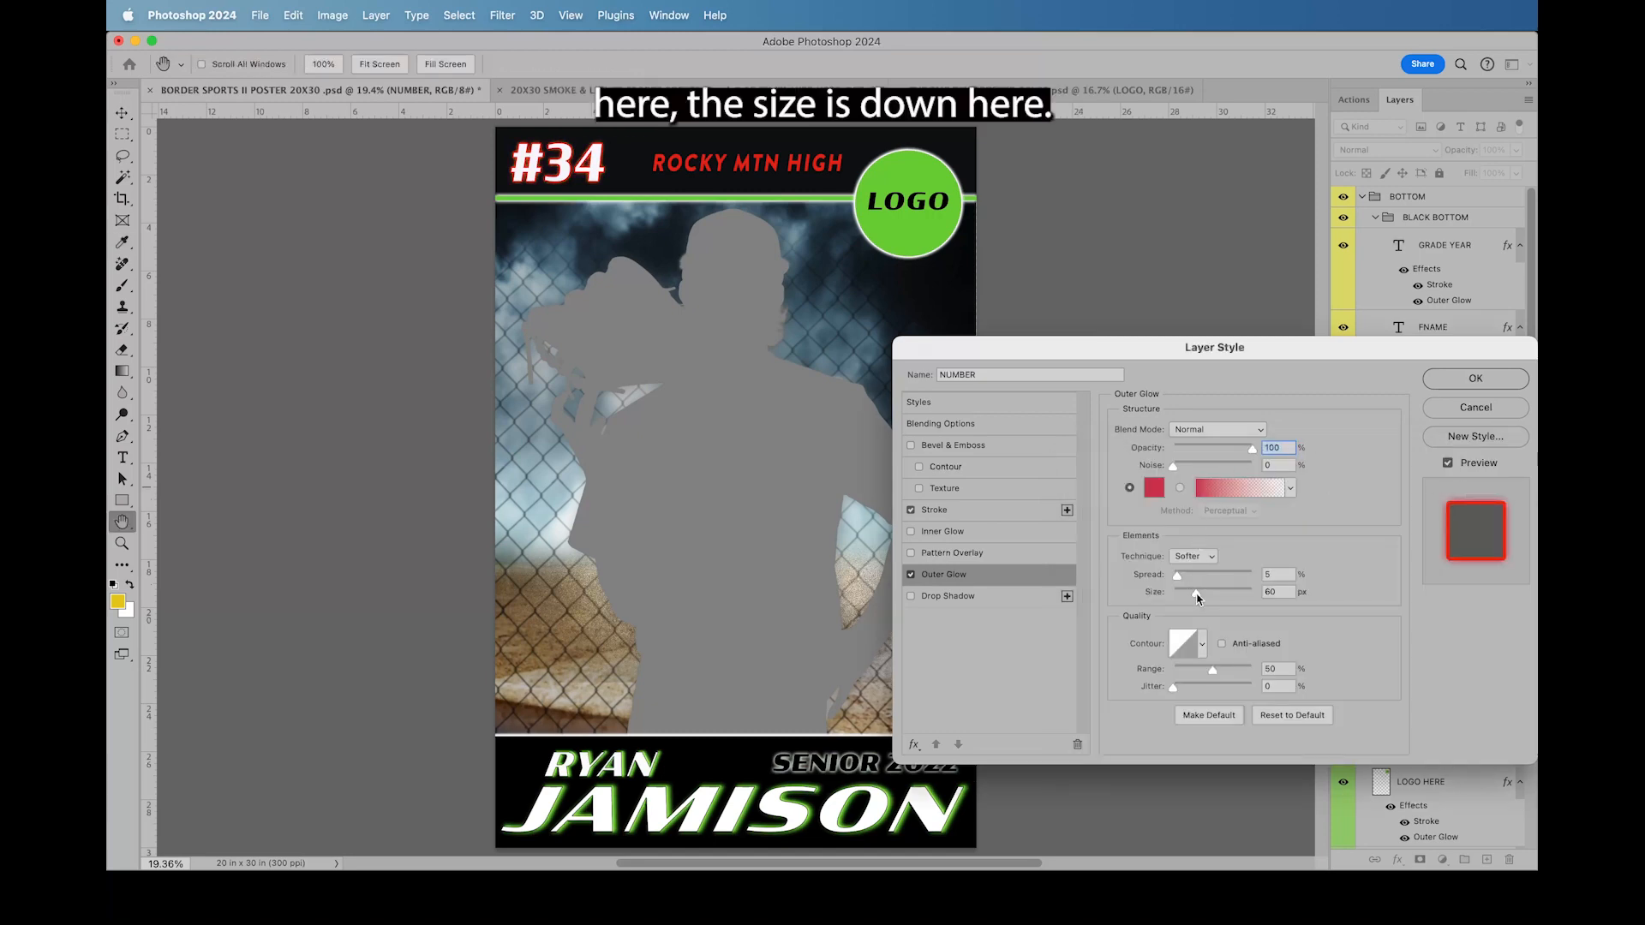
left_click_drag(1200, 593, 1256, 594)
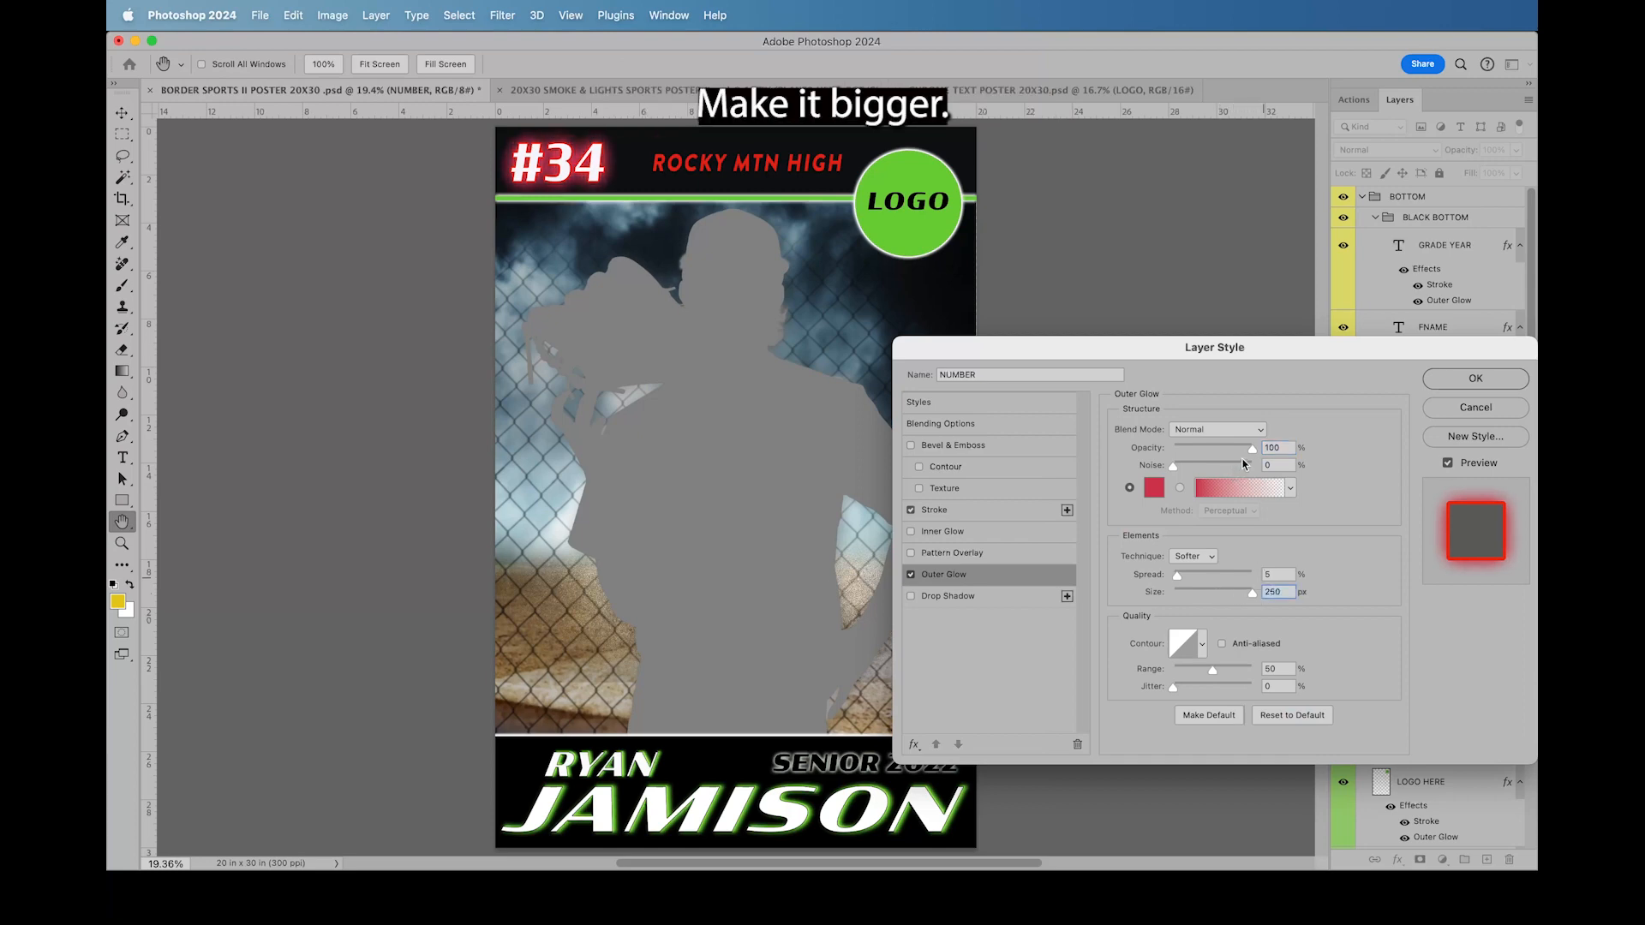
left_click_drag(1253, 447, 1223, 453)
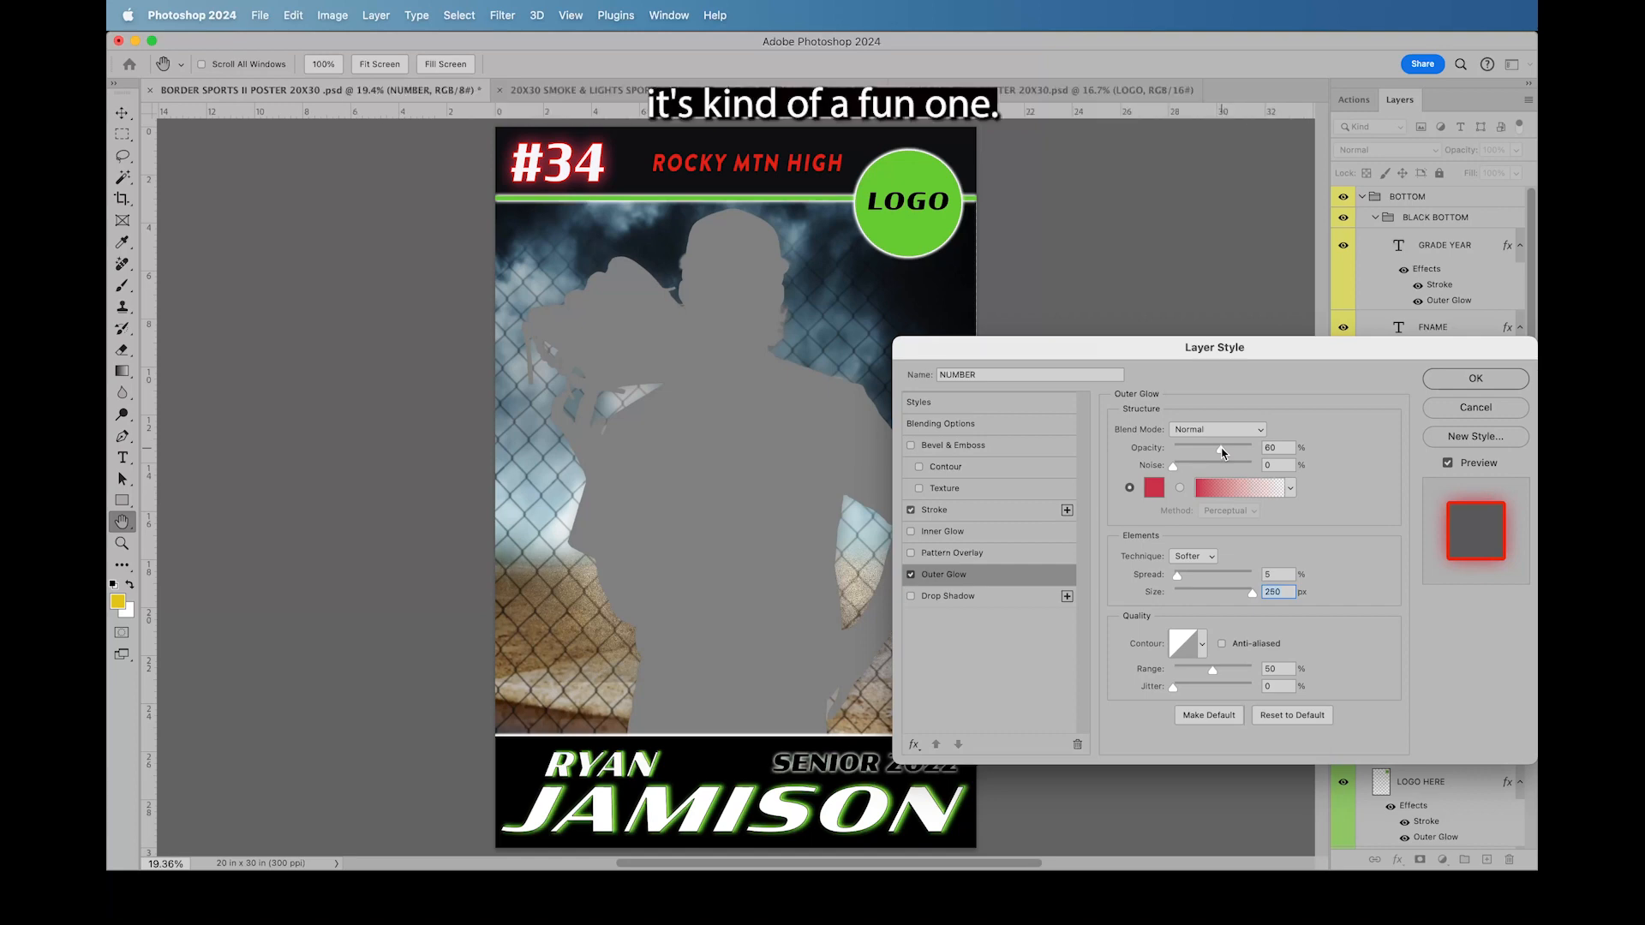
Step: Raise the number's outer glow opacity to 100% and apply the layer effects
left_click_drag(1223, 452, 1283, 452)
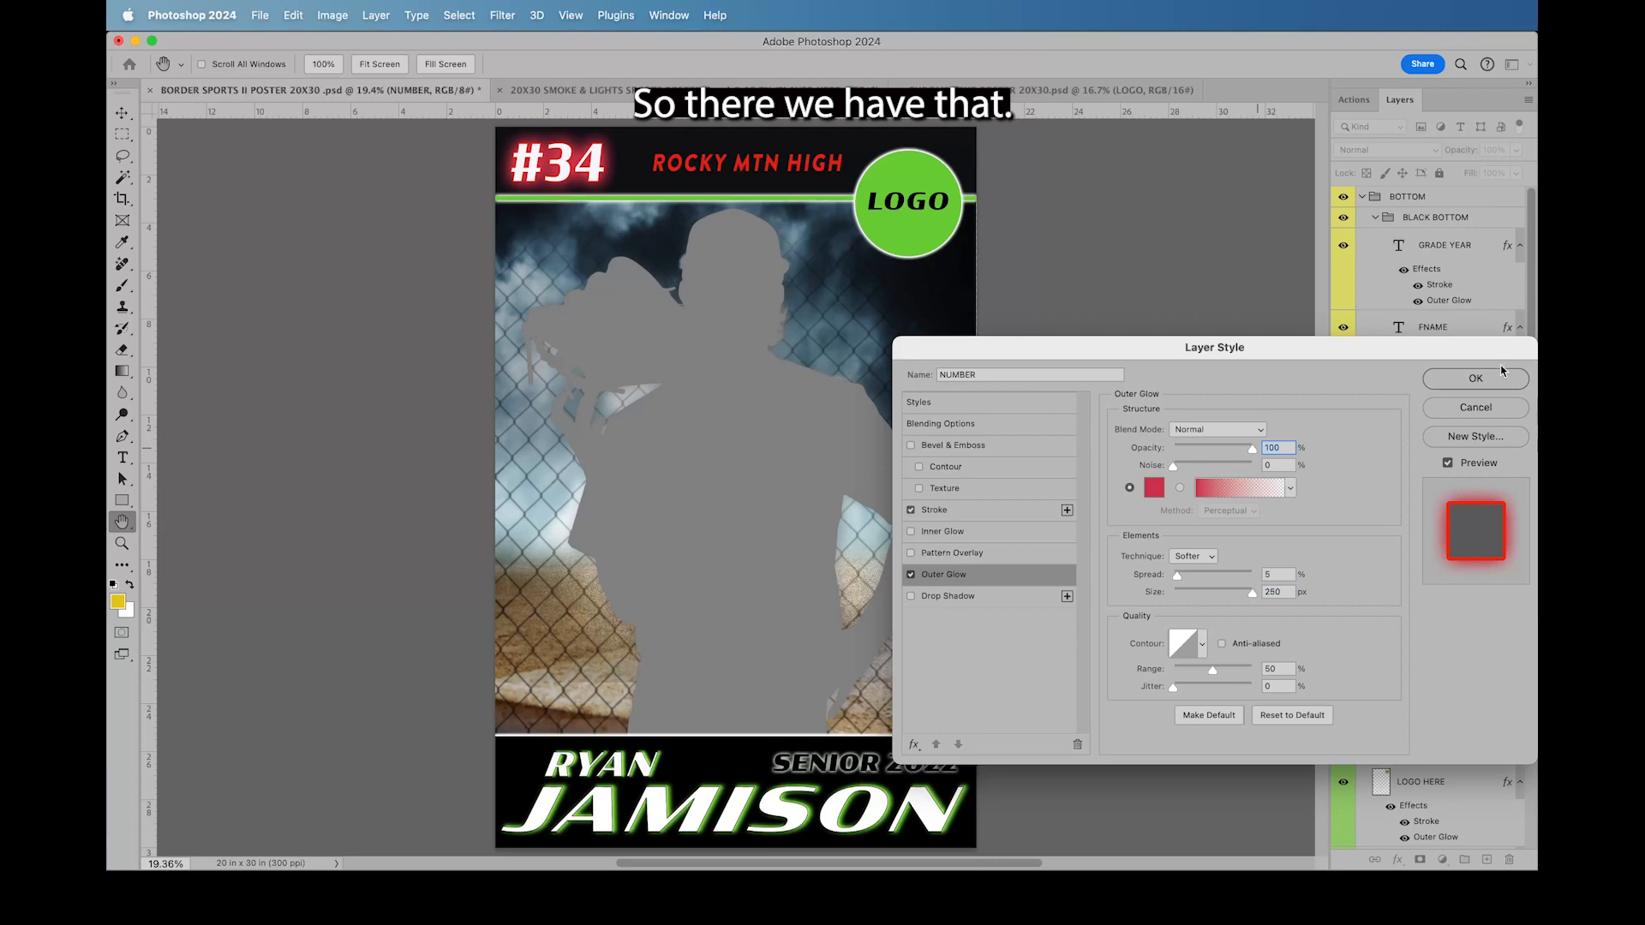
left_click(1475, 382)
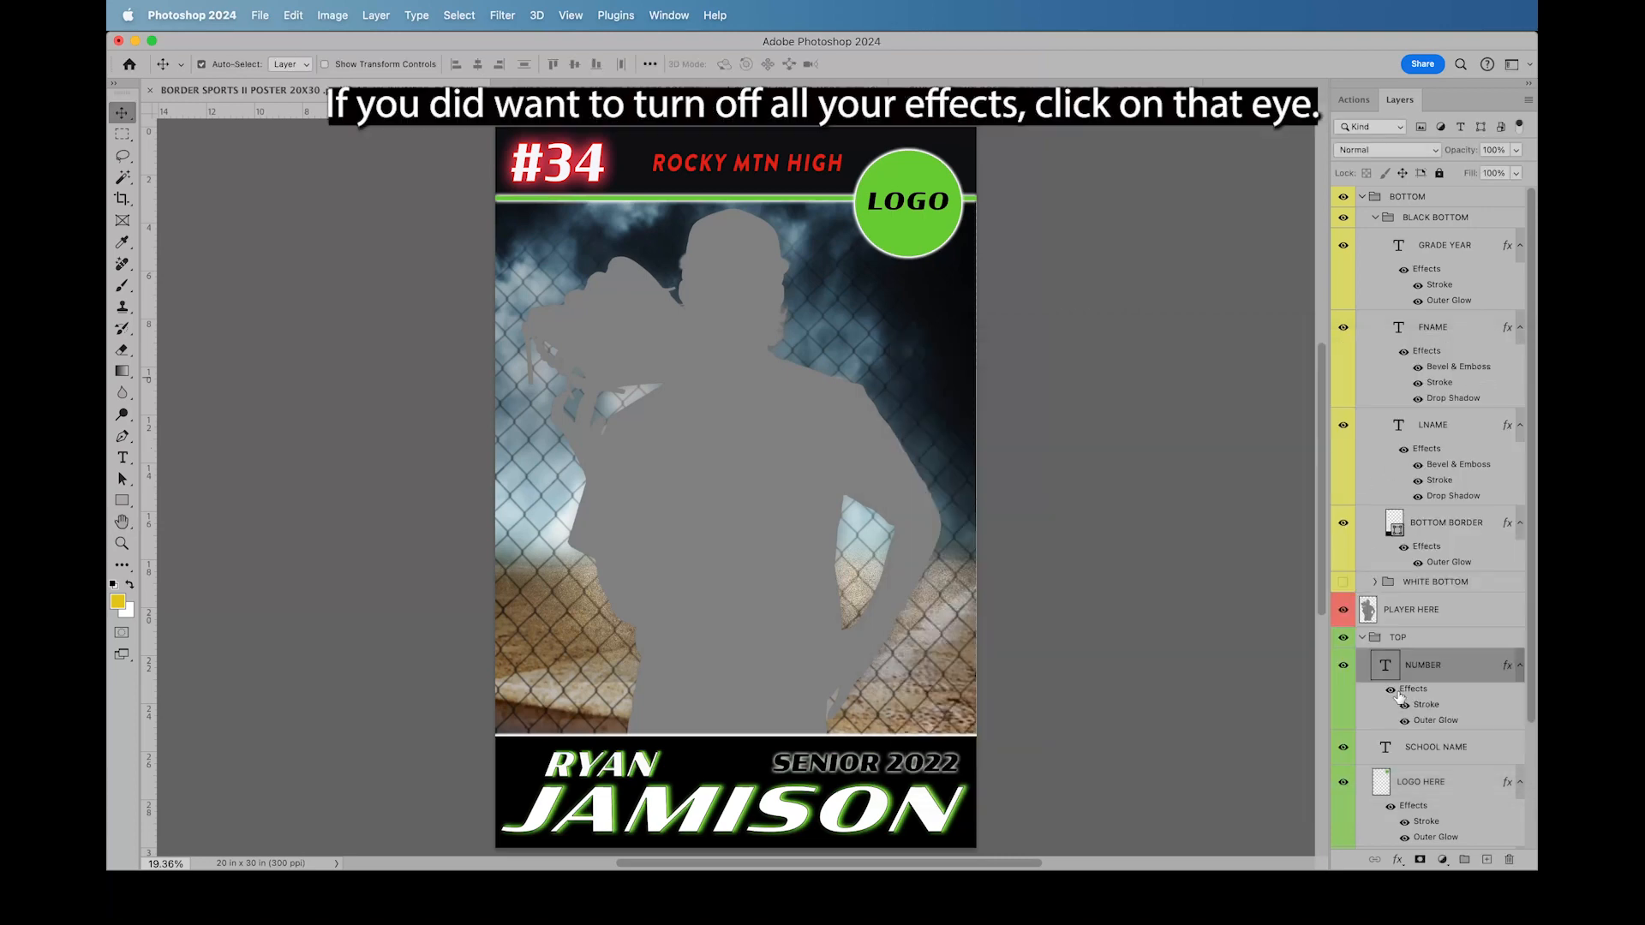
Step: Switch all of the number layer's effects off and on, and do the same for its stroke and outer glow individually
left_click(1391, 692)
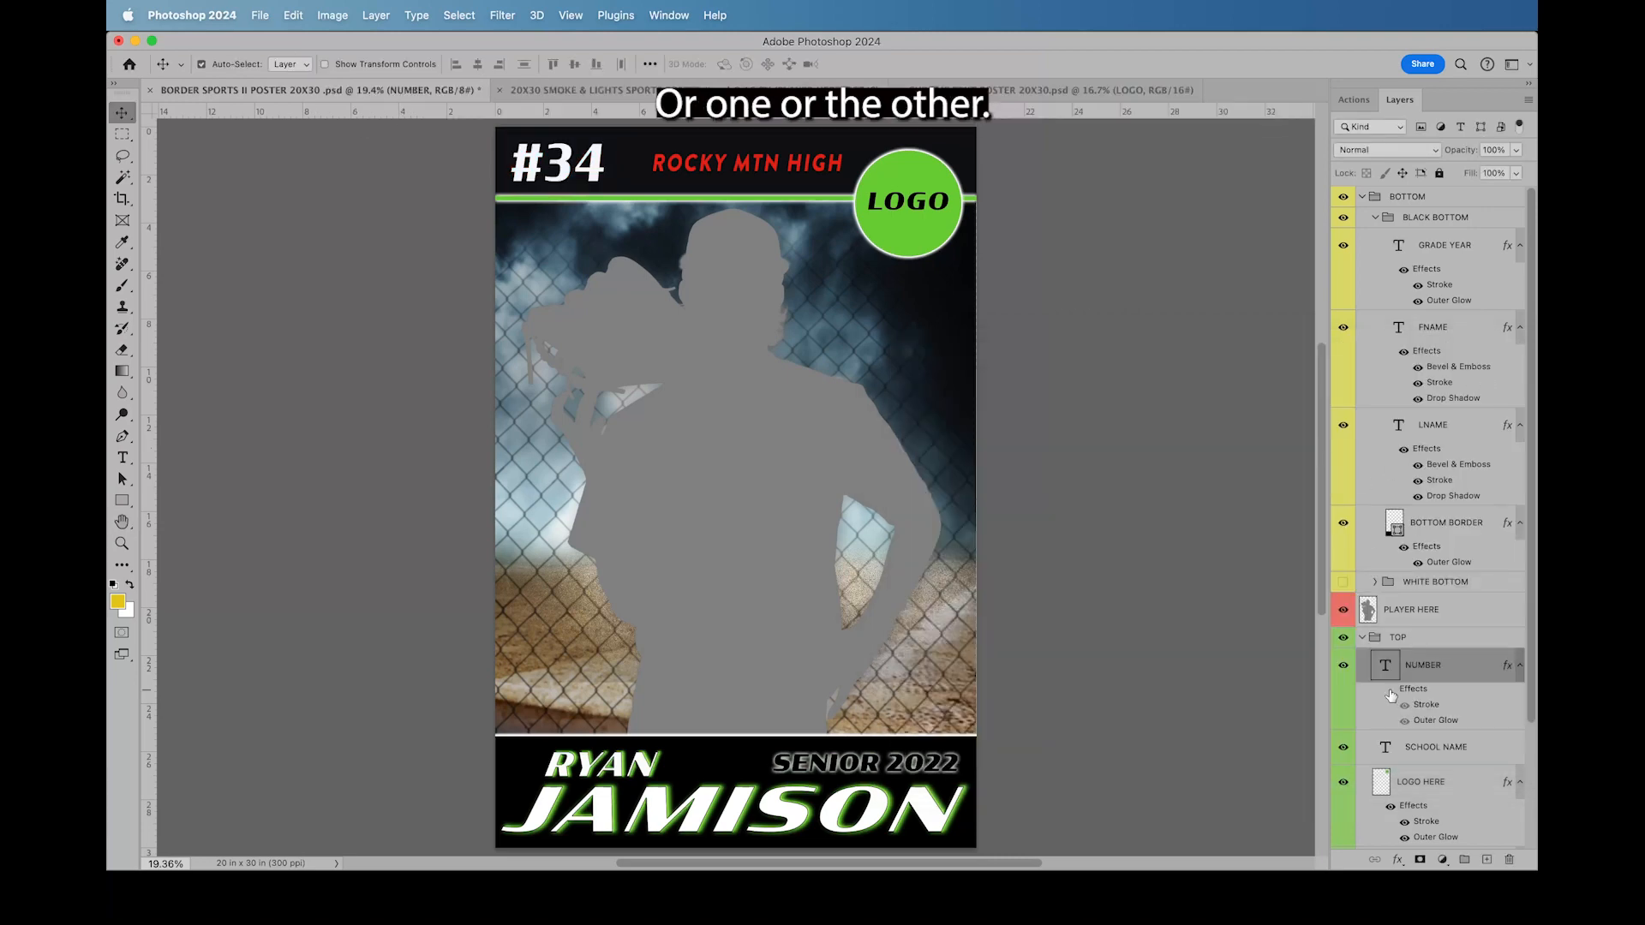
left_click(1390, 690)
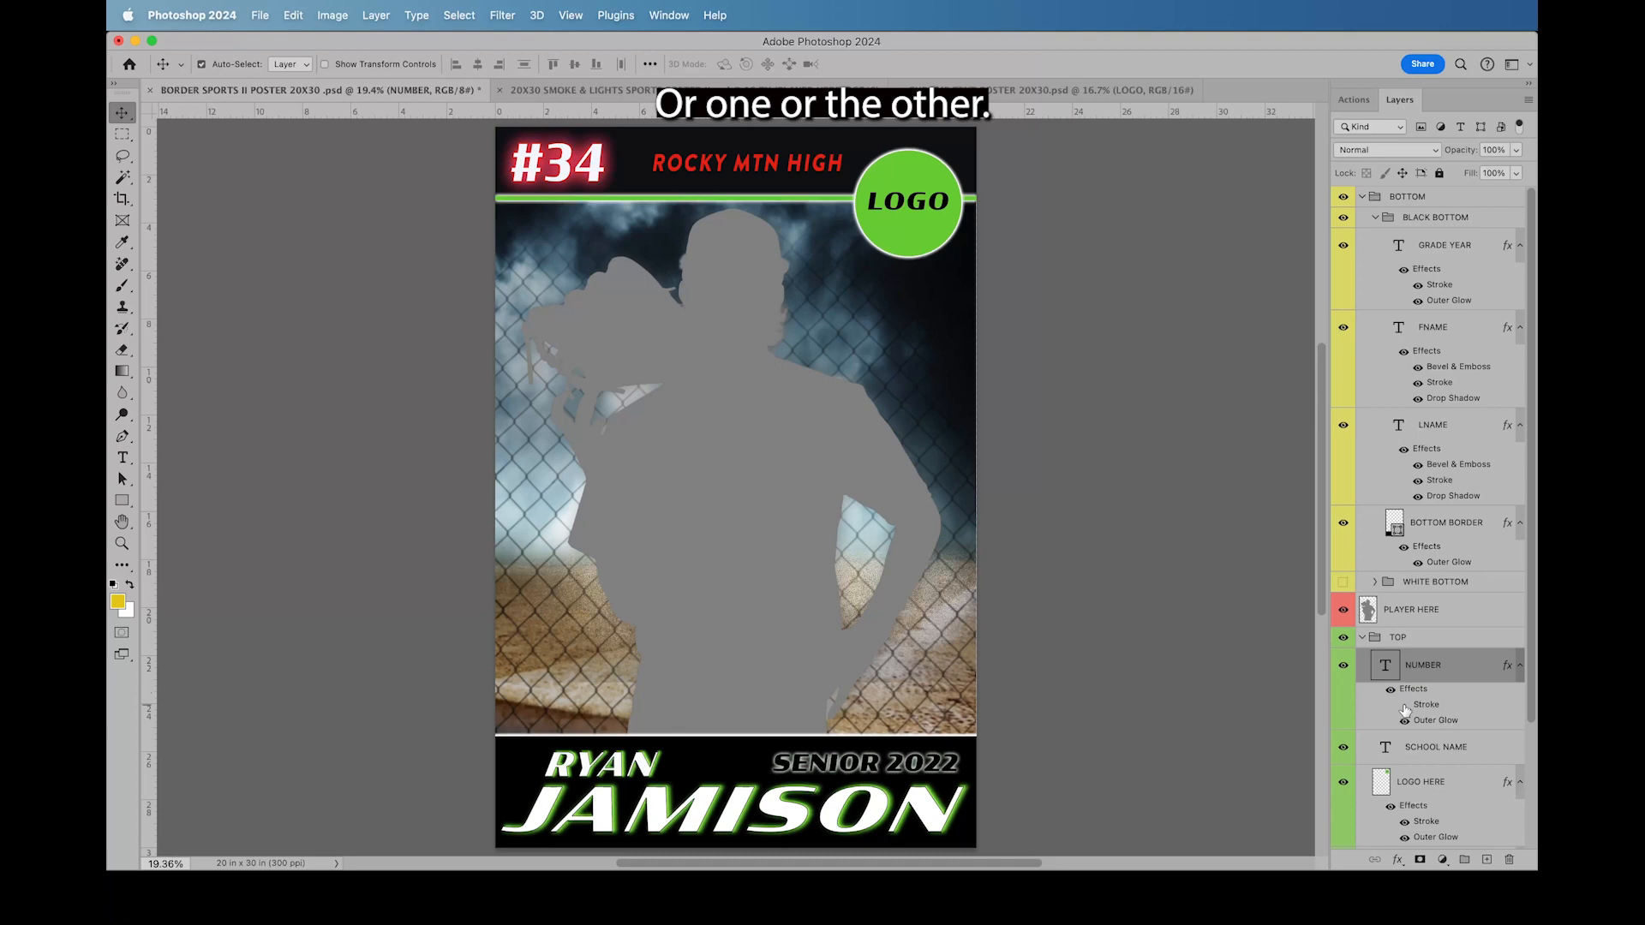
left_click(1405, 722)
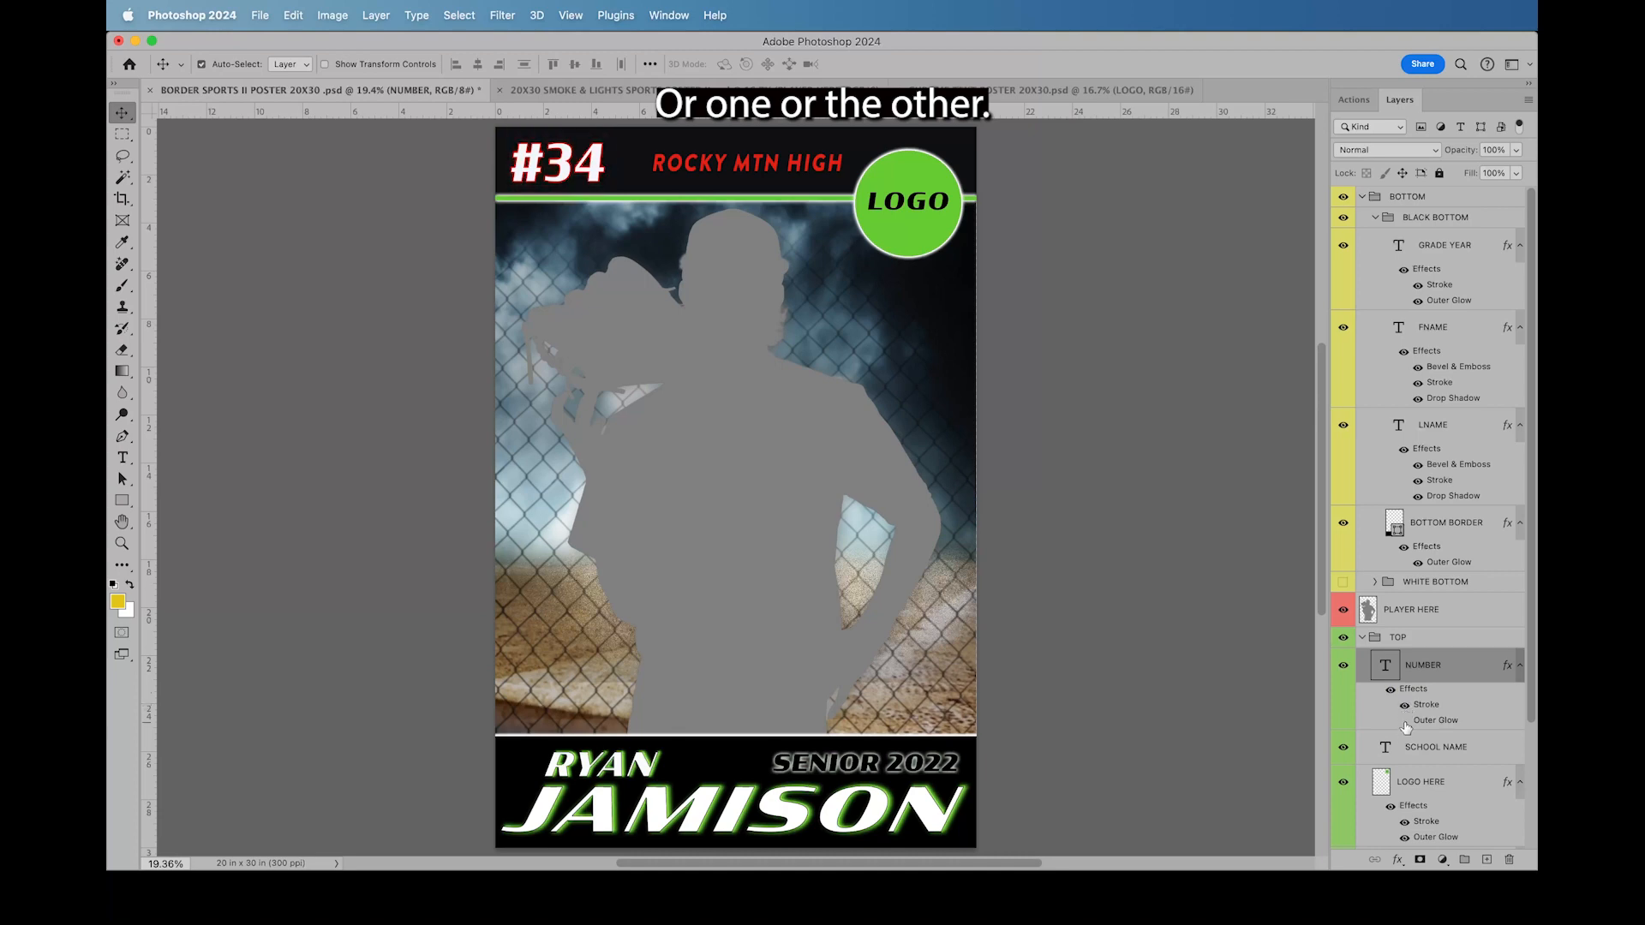
left_click(1405, 722)
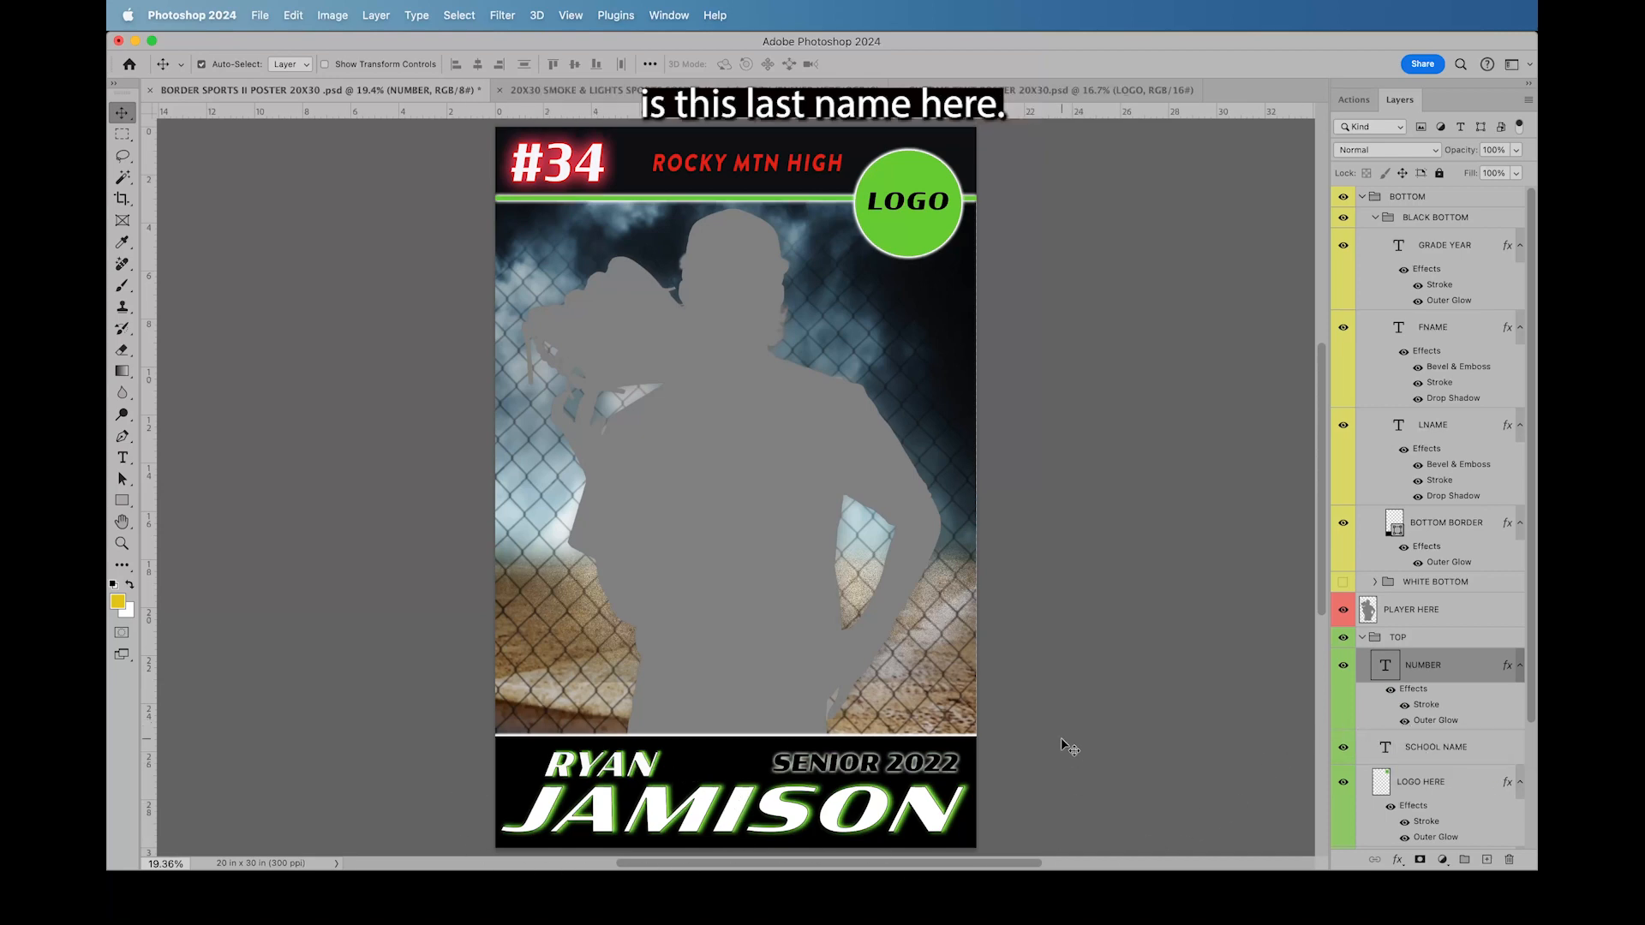
Step: Replace the large last name text at the poster's bottom with the new player's last name in capitals
double_click(1396, 424)
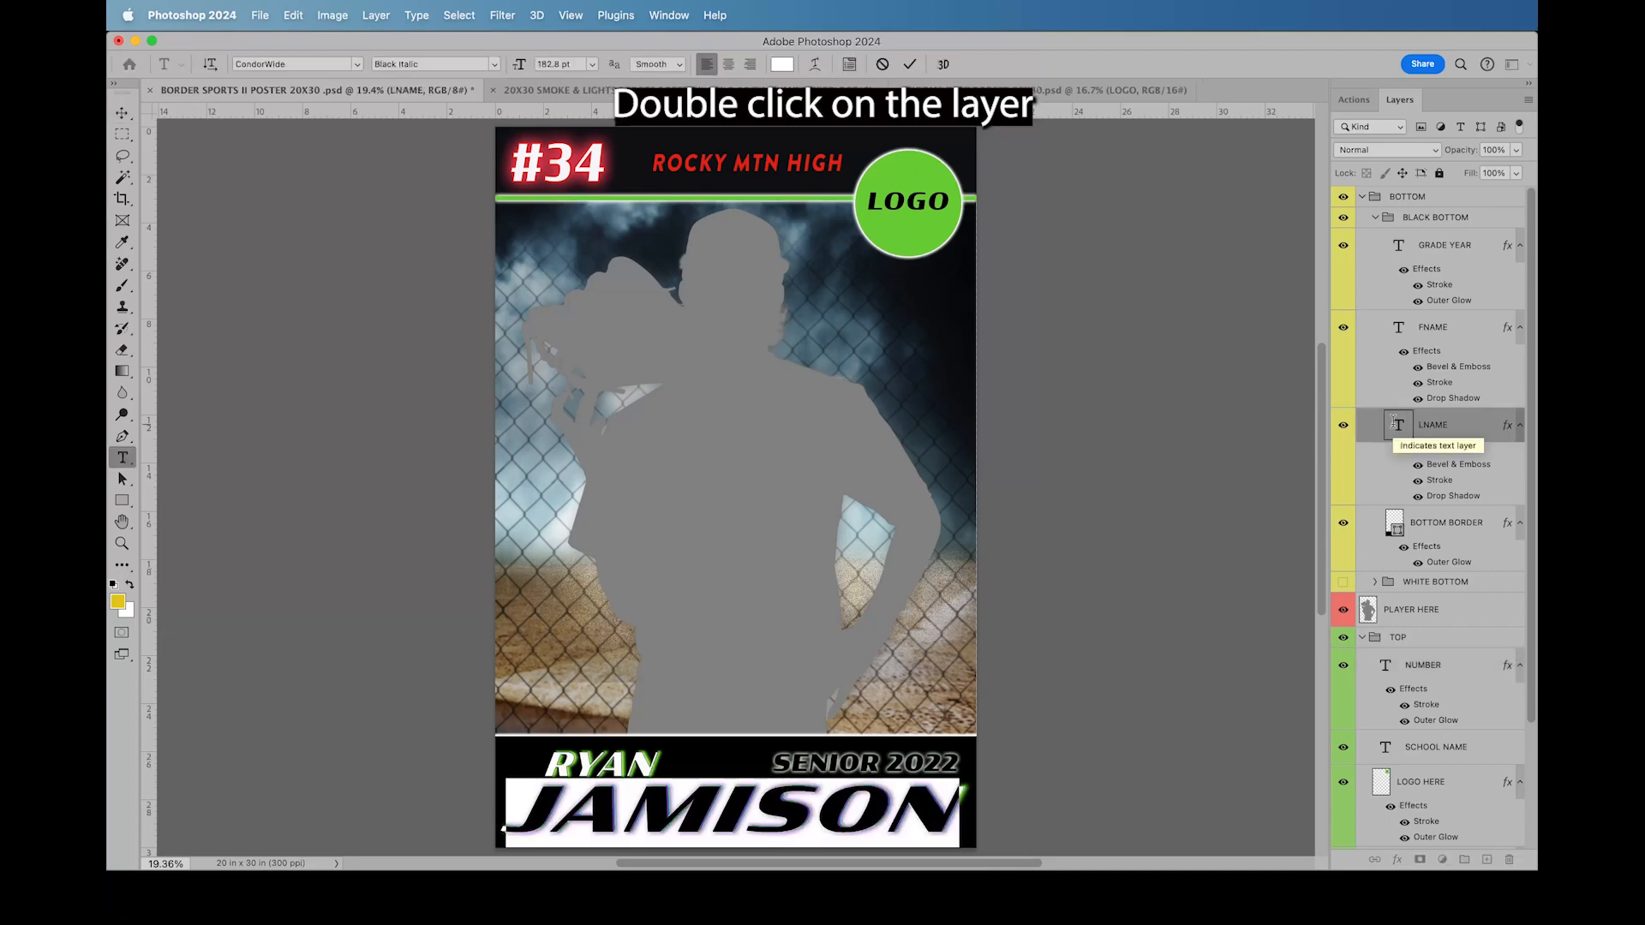
type("GUSTAFSO")
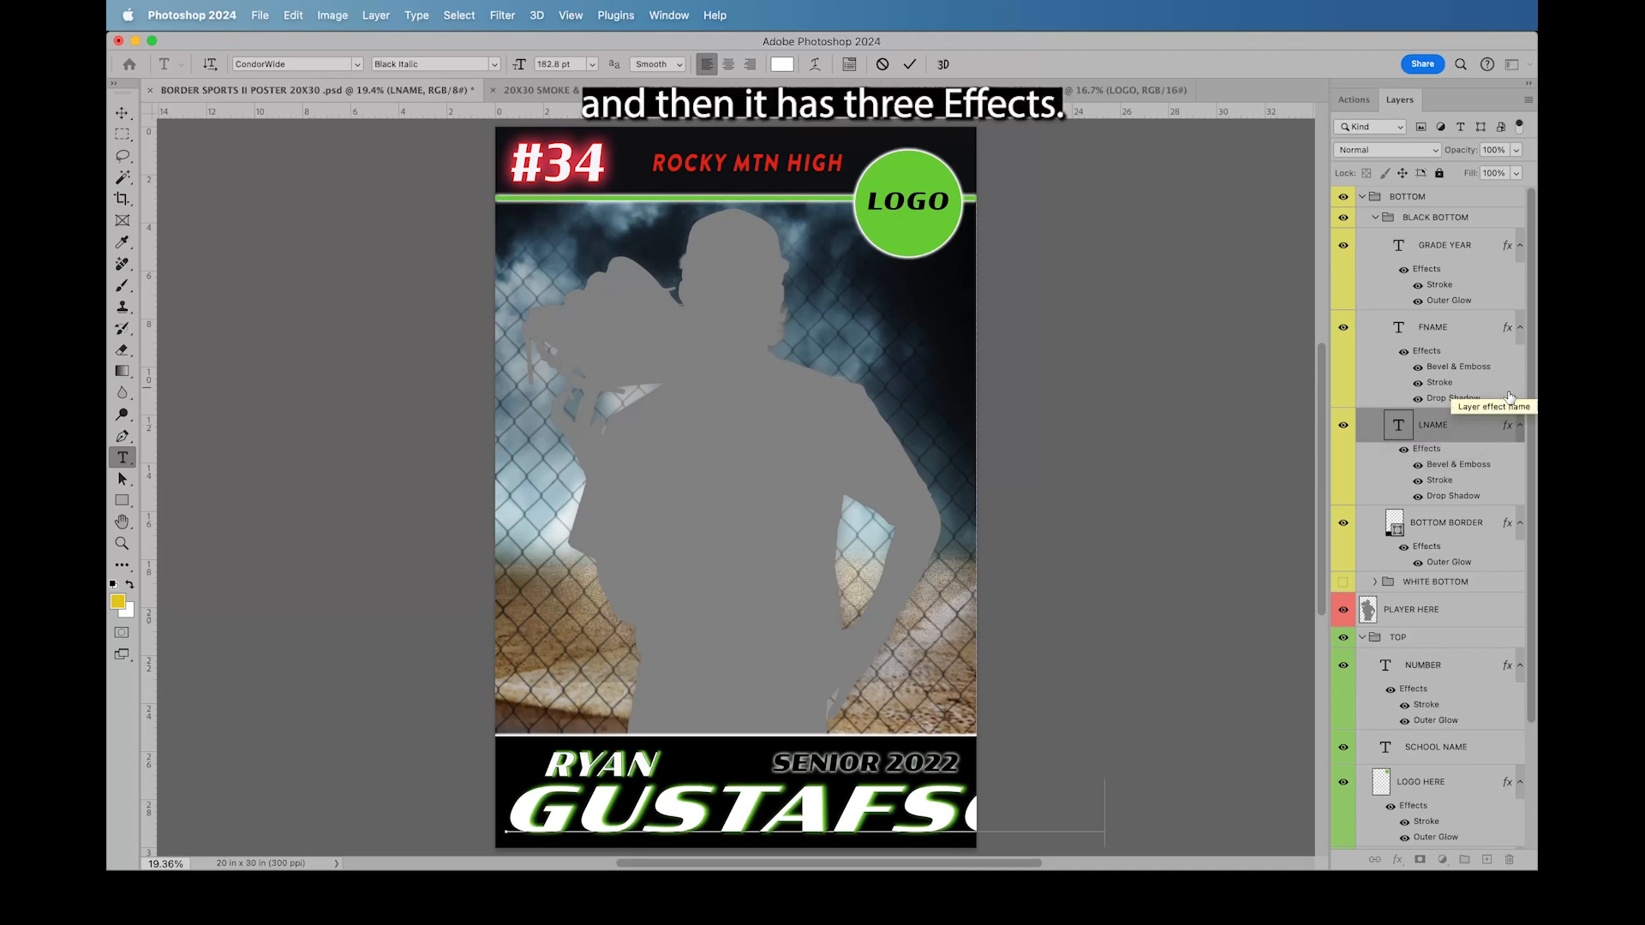
Step: Review the last name layer's Bevel & Emboss and Stroke settings, and change its drop shadow color to red
double_click(1418, 450)
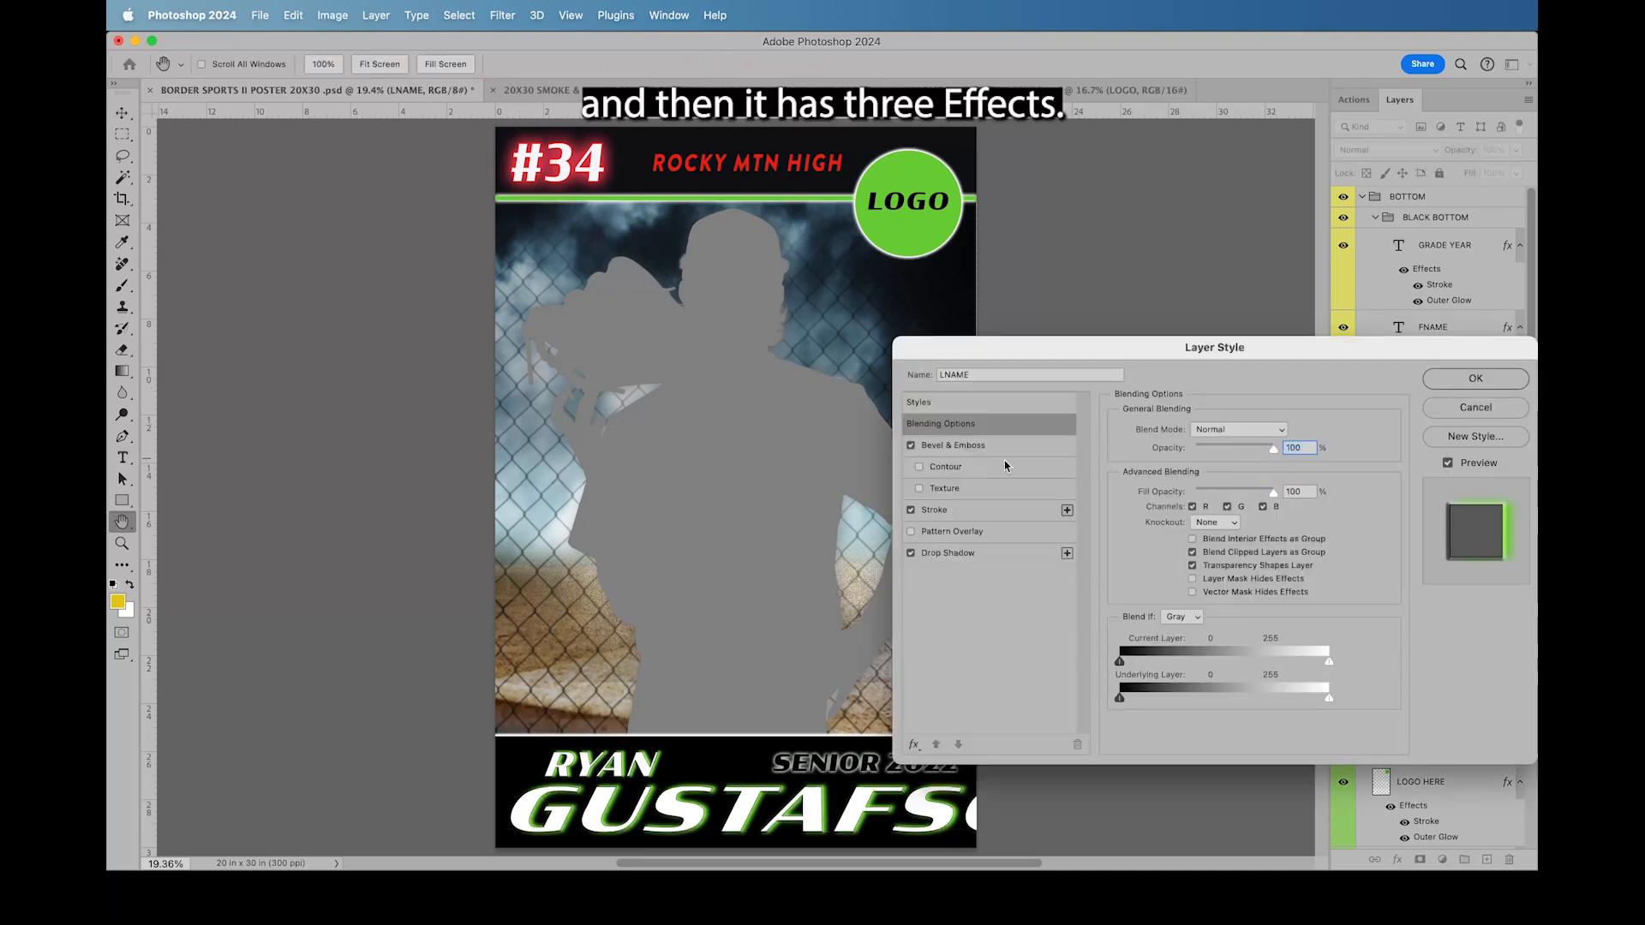
left_click(962, 447)
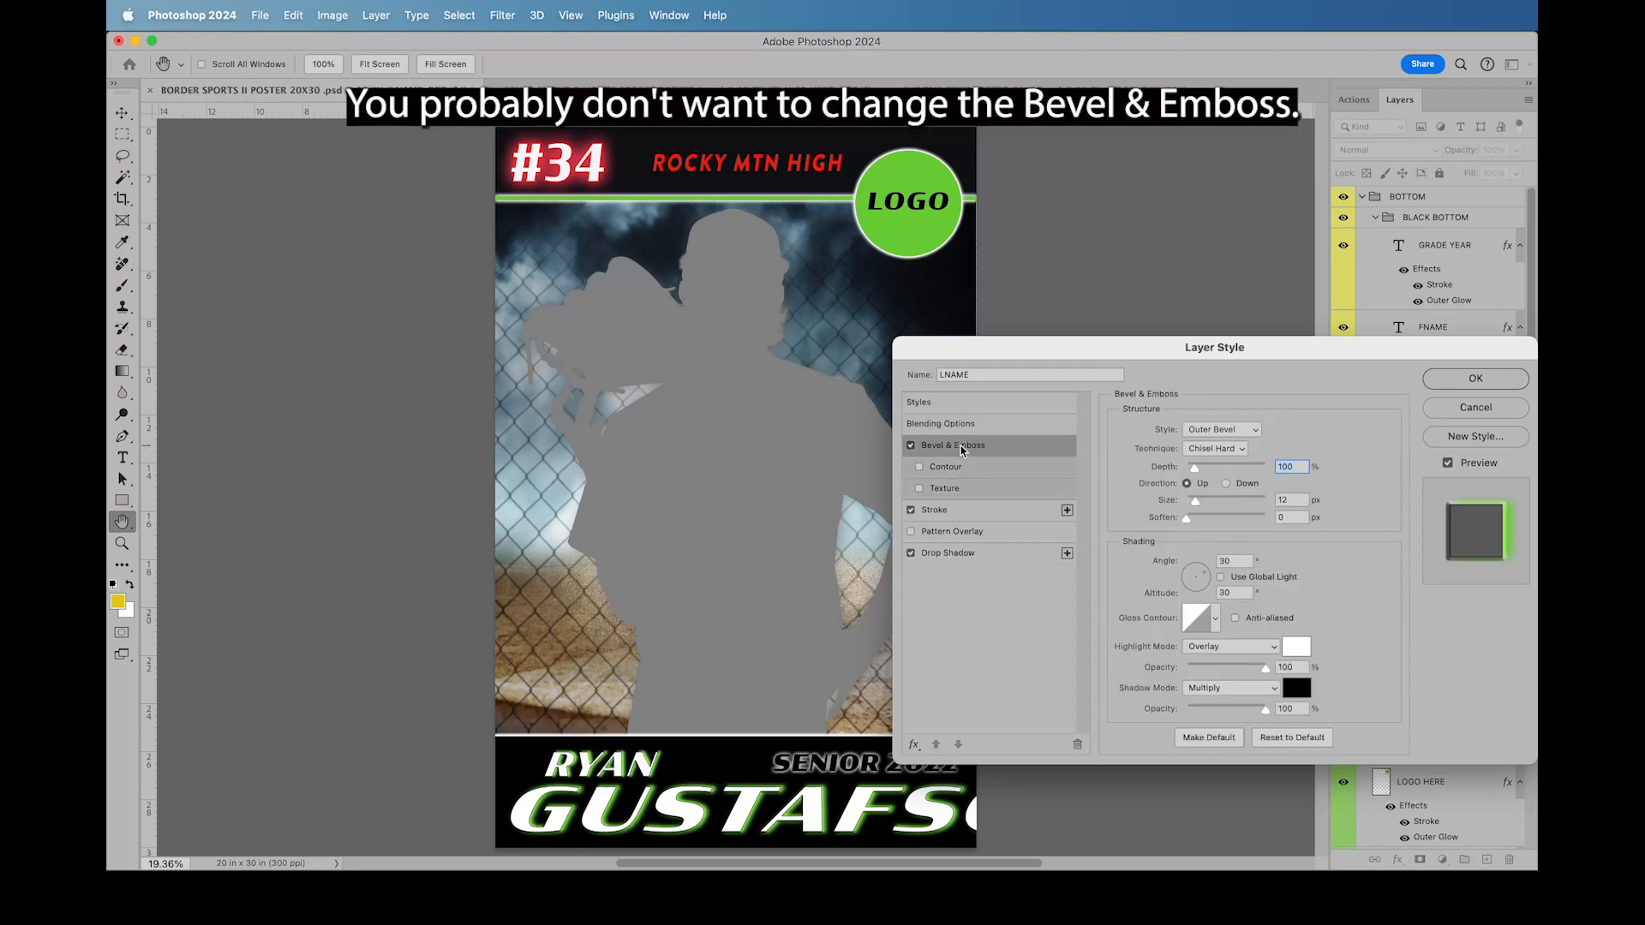
left_click(952, 513)
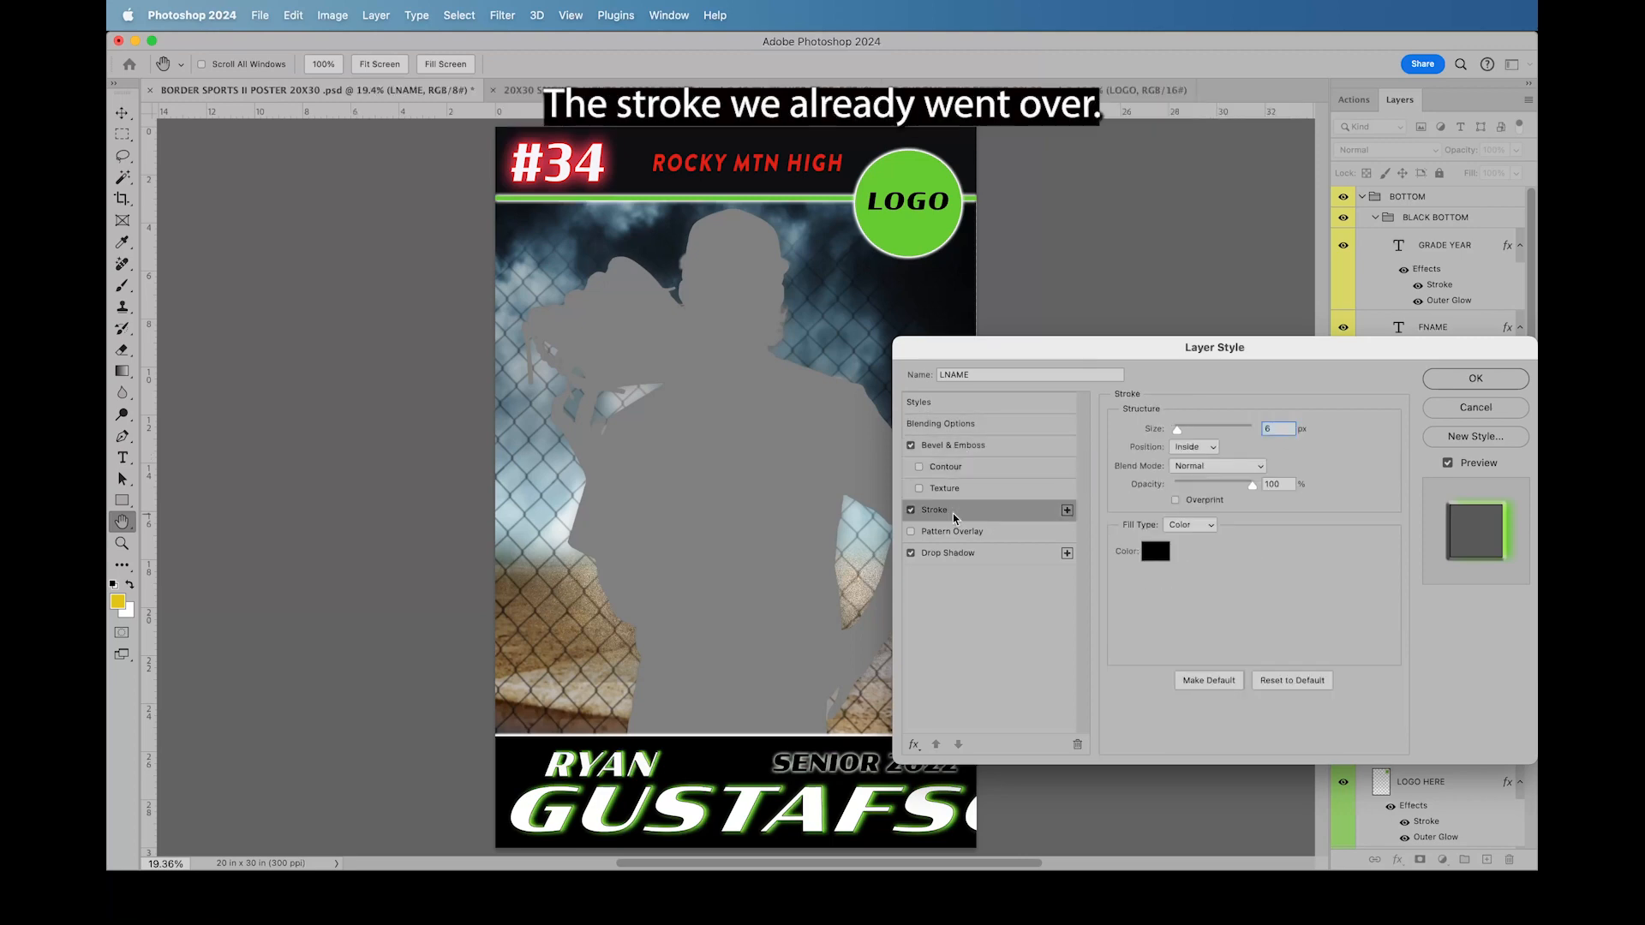
left_click(949, 555)
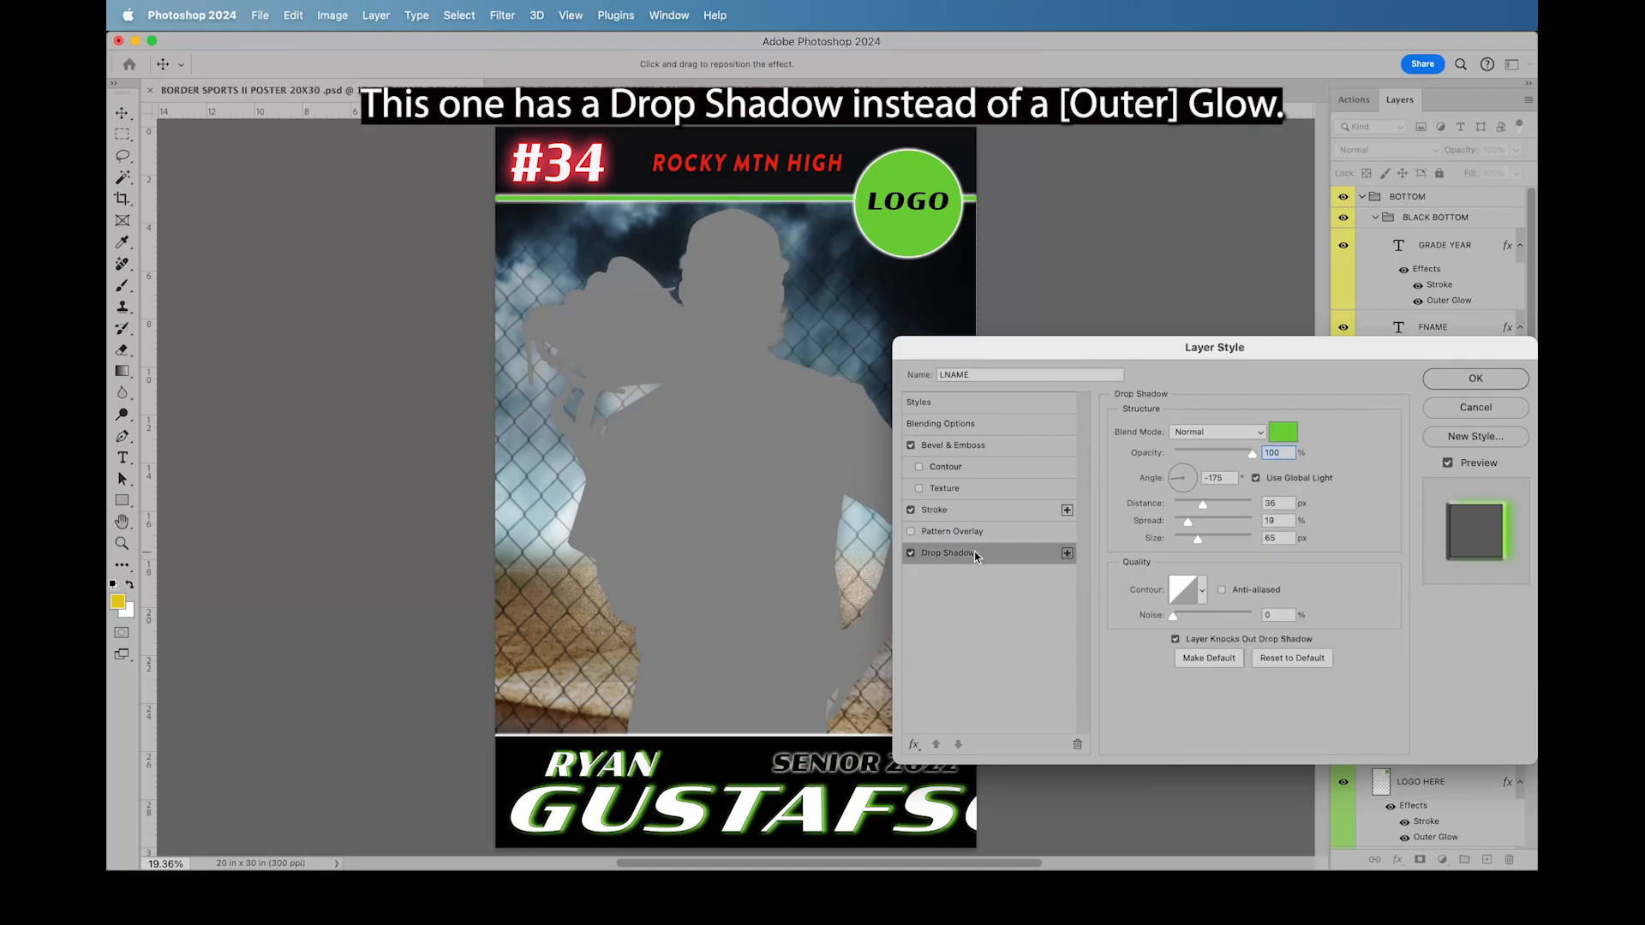
left_click(1280, 433)
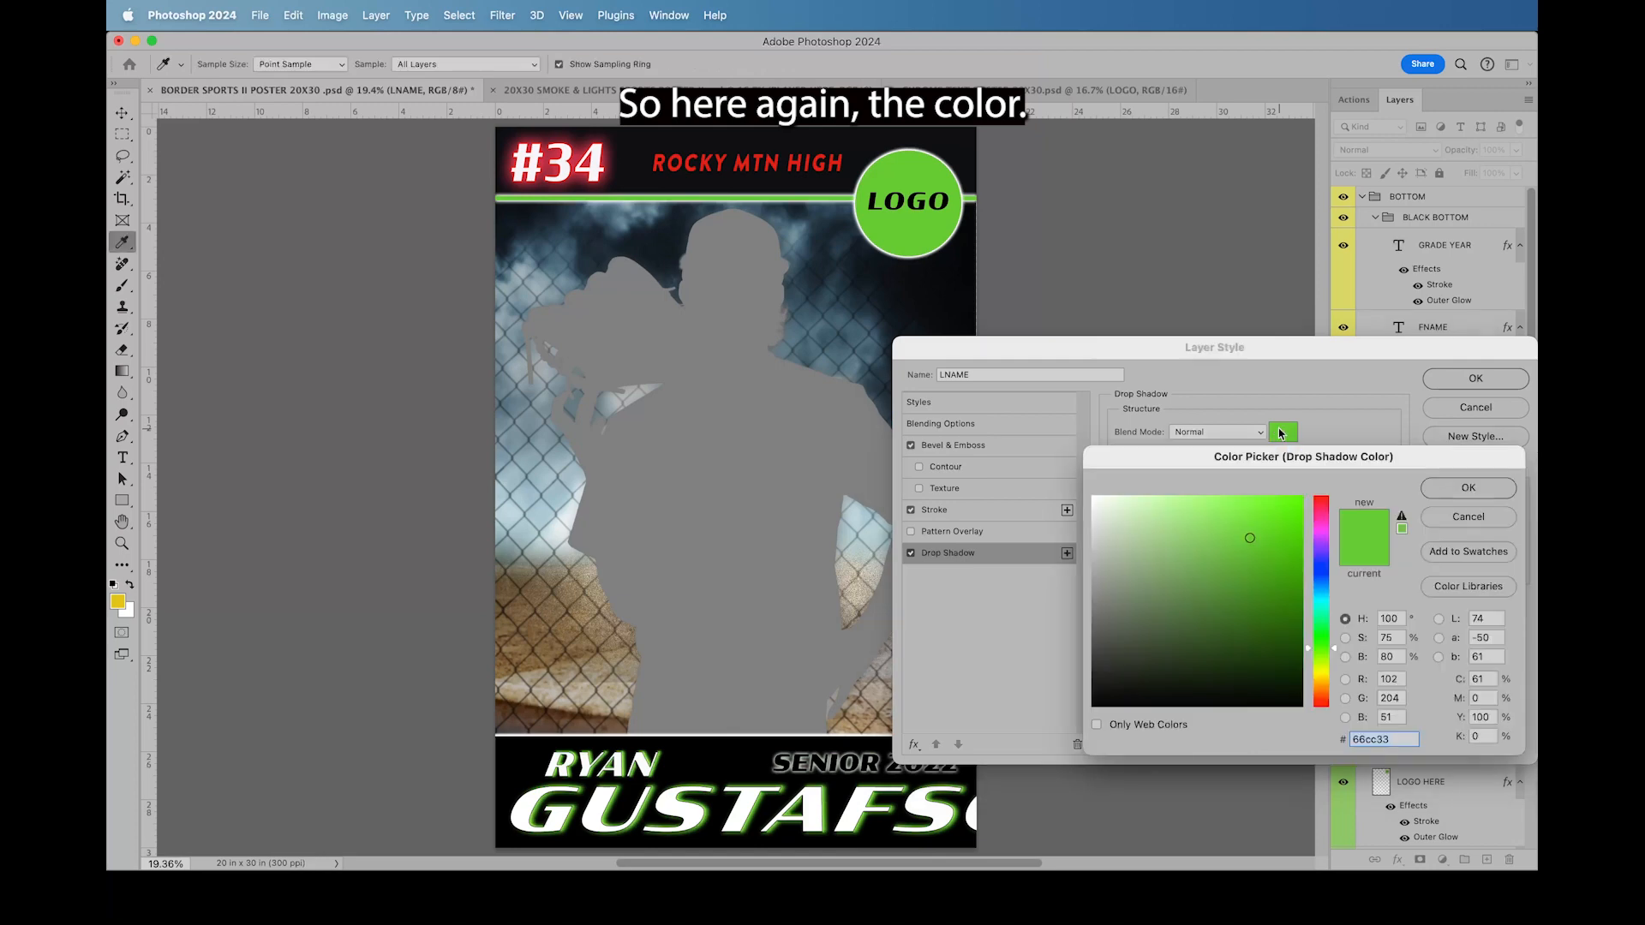
left_click(1321, 501)
left_click(1466, 488)
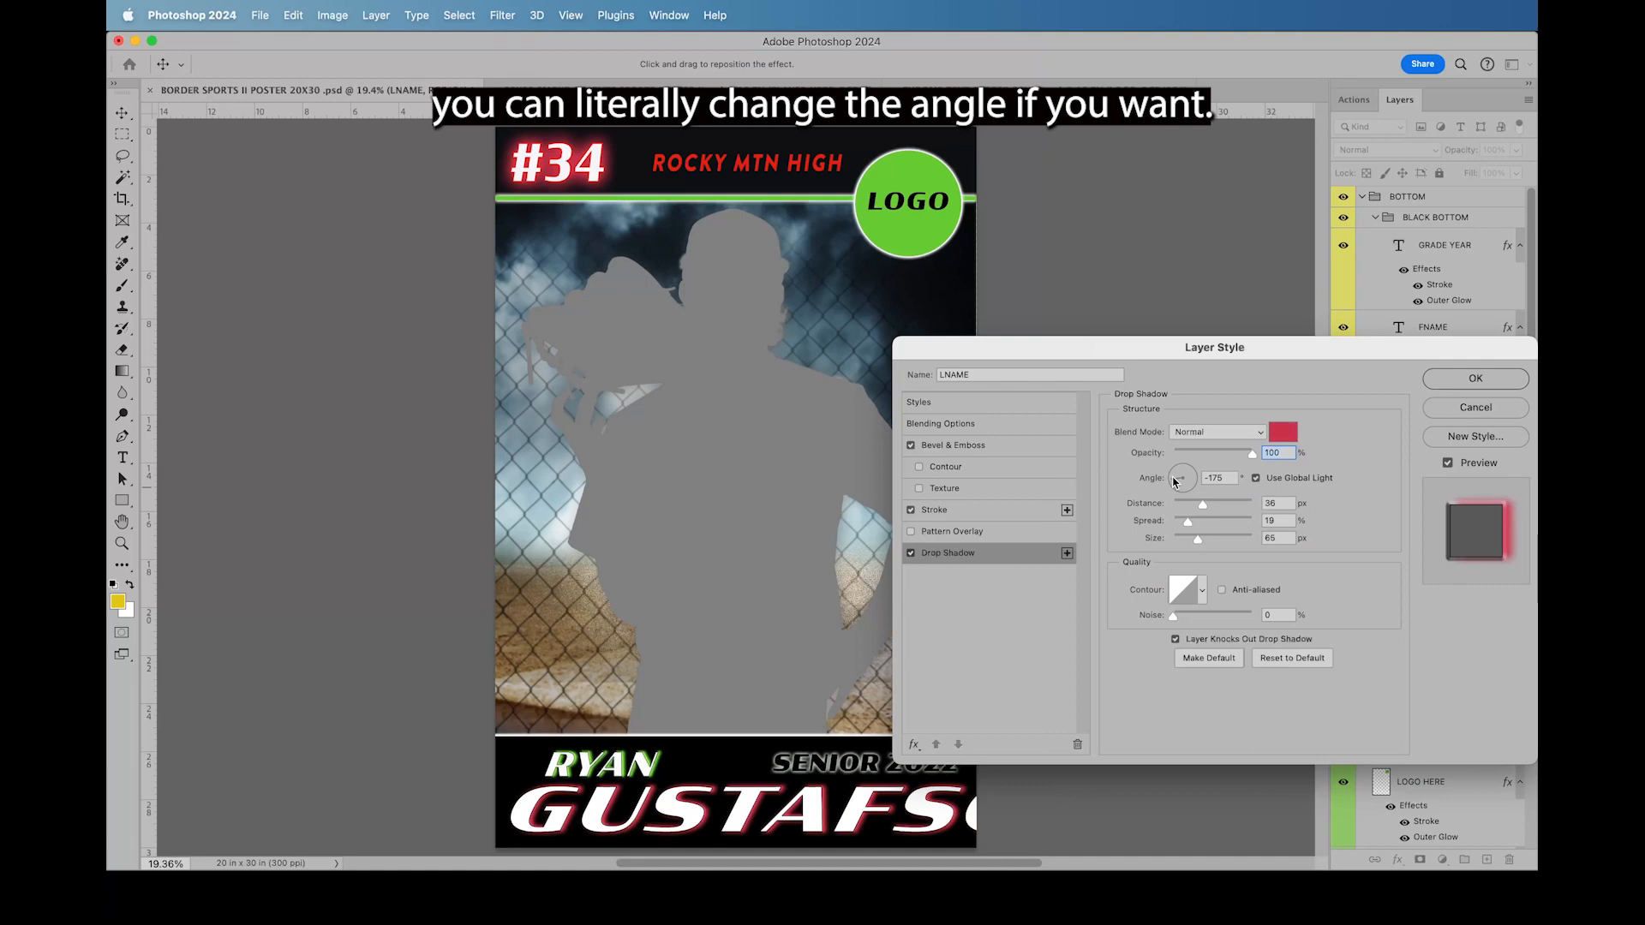
Step: Rotate the last name's drop shadow to 90° with global light, and set its own angle to -43° with Use Global Light off
left_click_drag(1174, 481, 1211, 476)
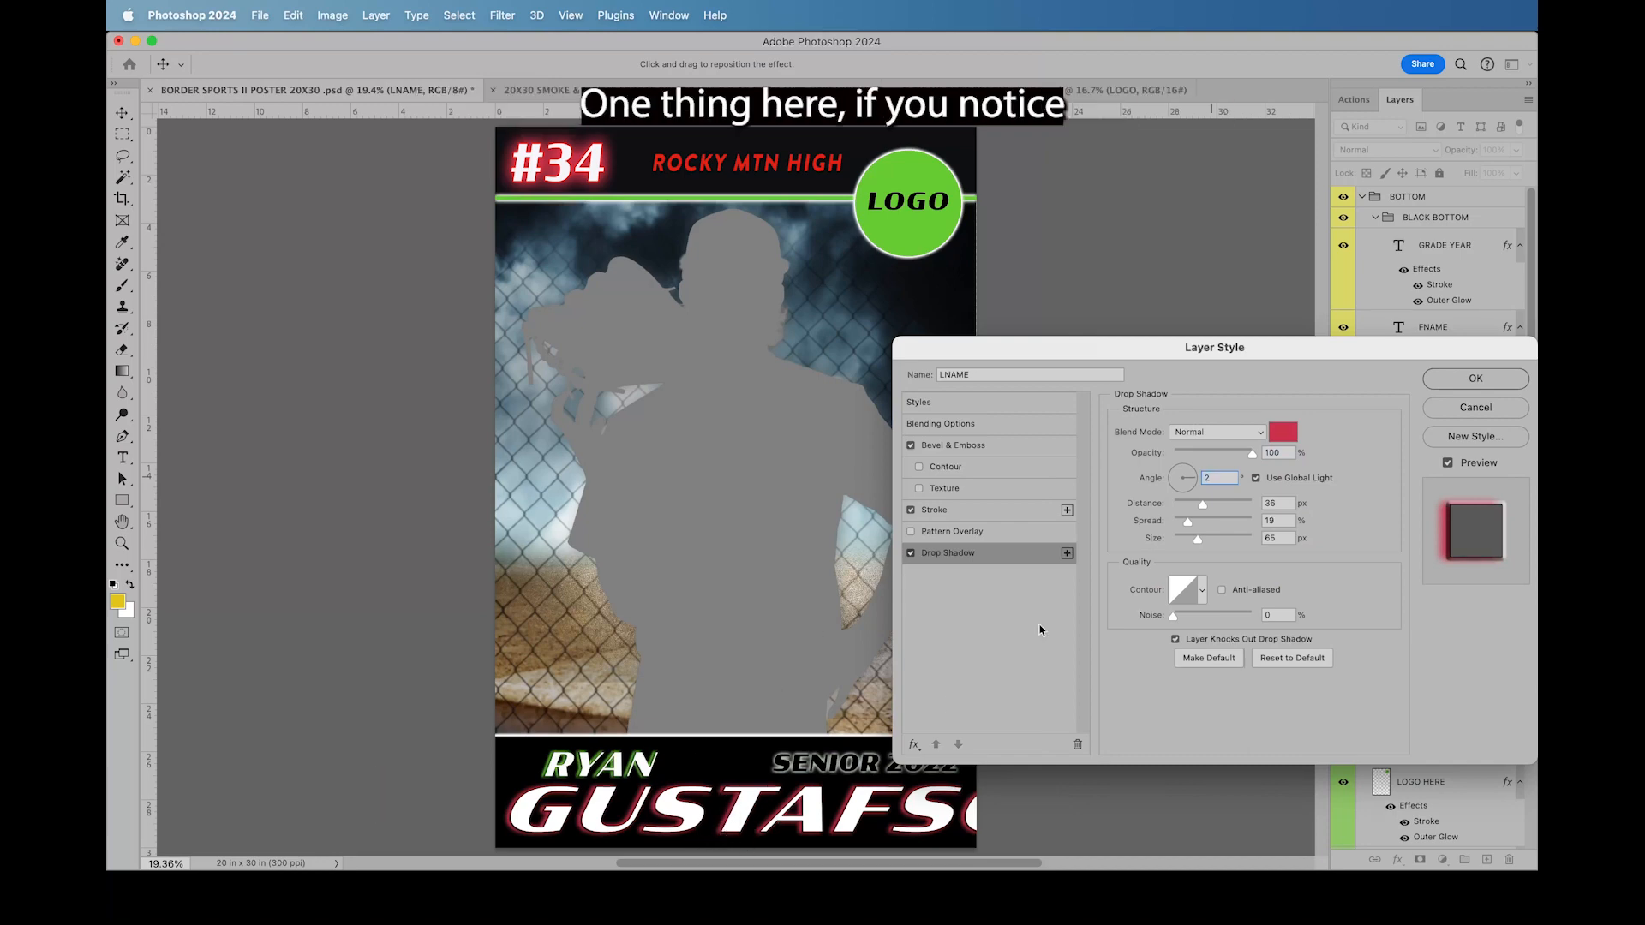
left_click_drag(1197, 481, 1190, 463)
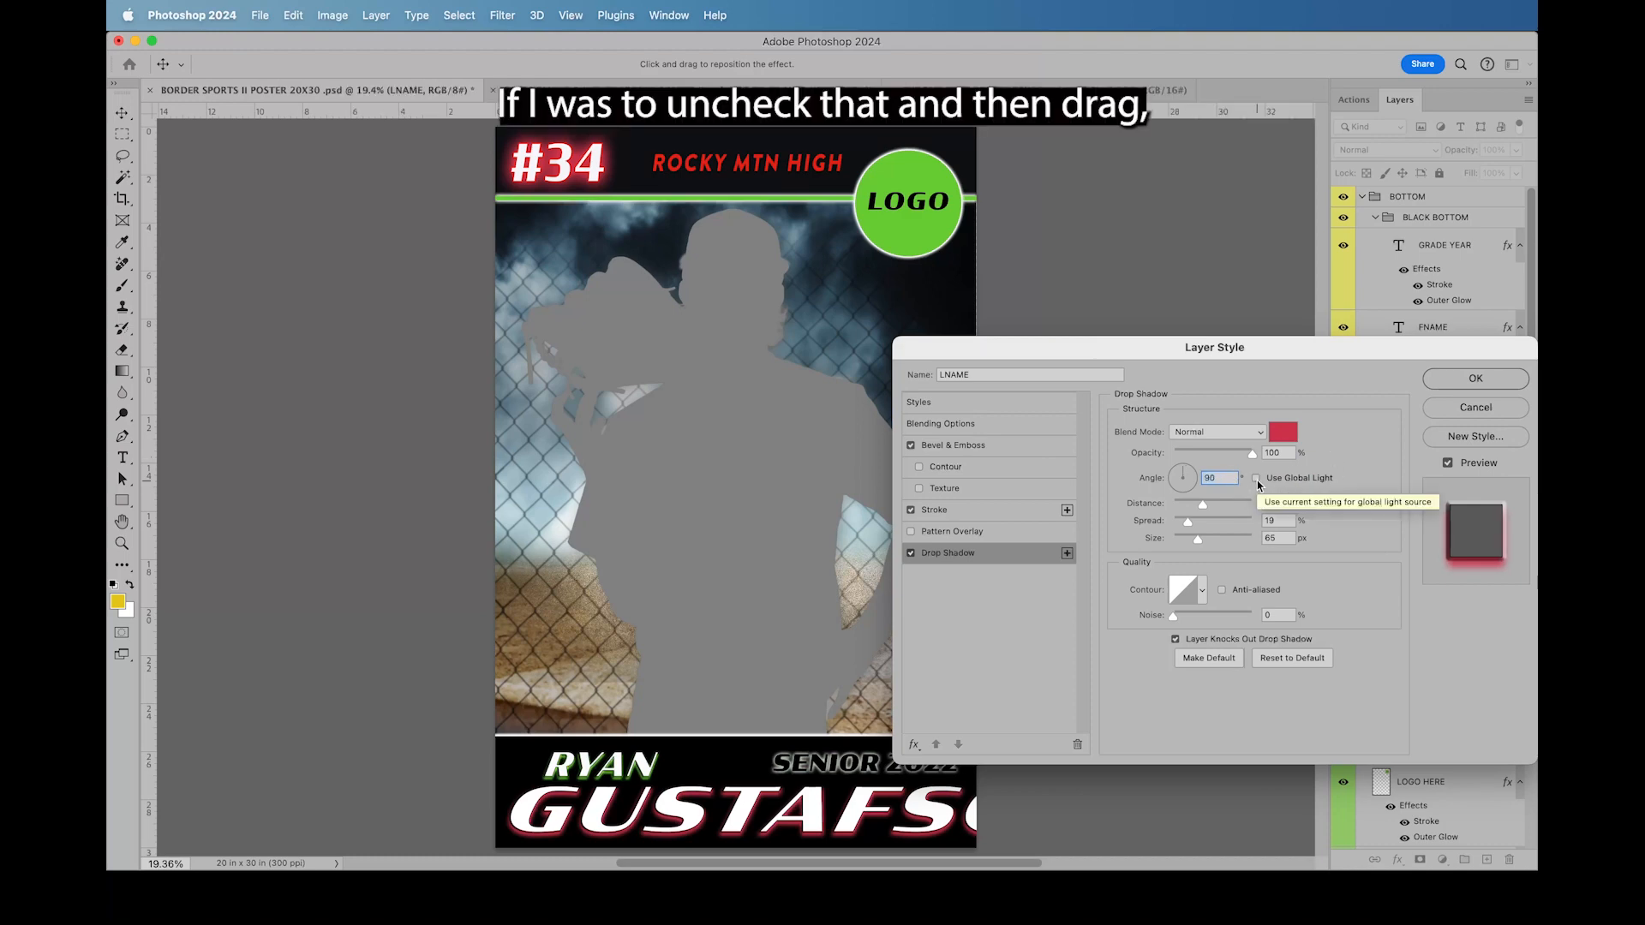
left_click(1255, 480)
left_click_drag(1180, 477, 1214, 509)
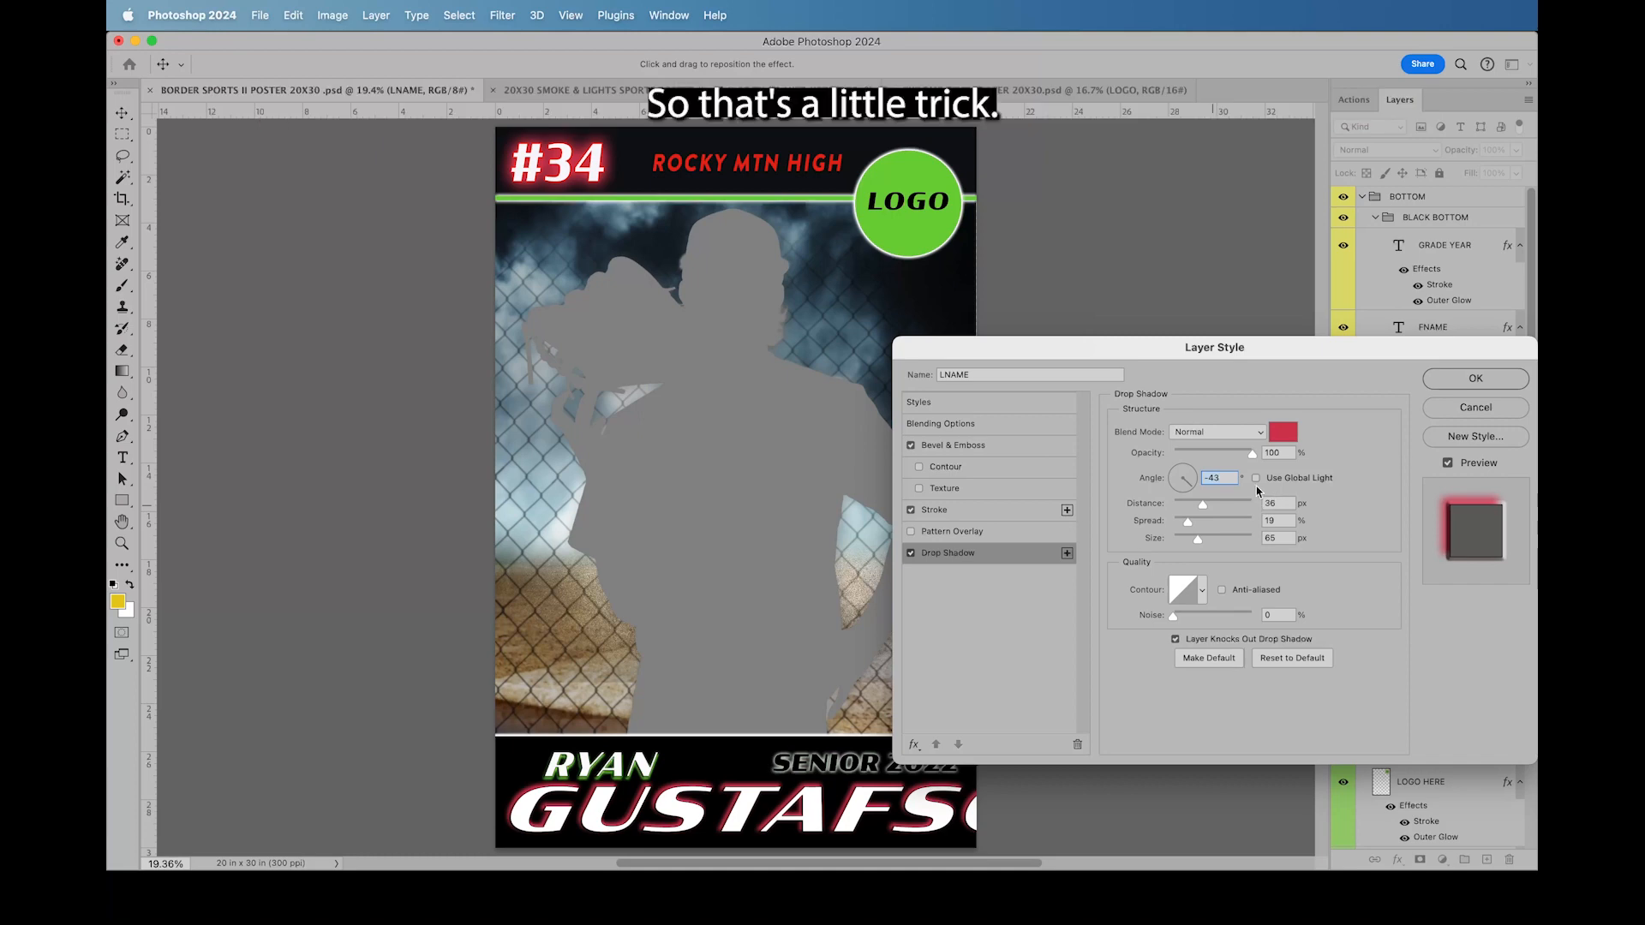
Step: Set the last name's drop shadow to a size of 81 px, a spread of 36% and a distance of 18 px, and apply it
left_click(1202, 540)
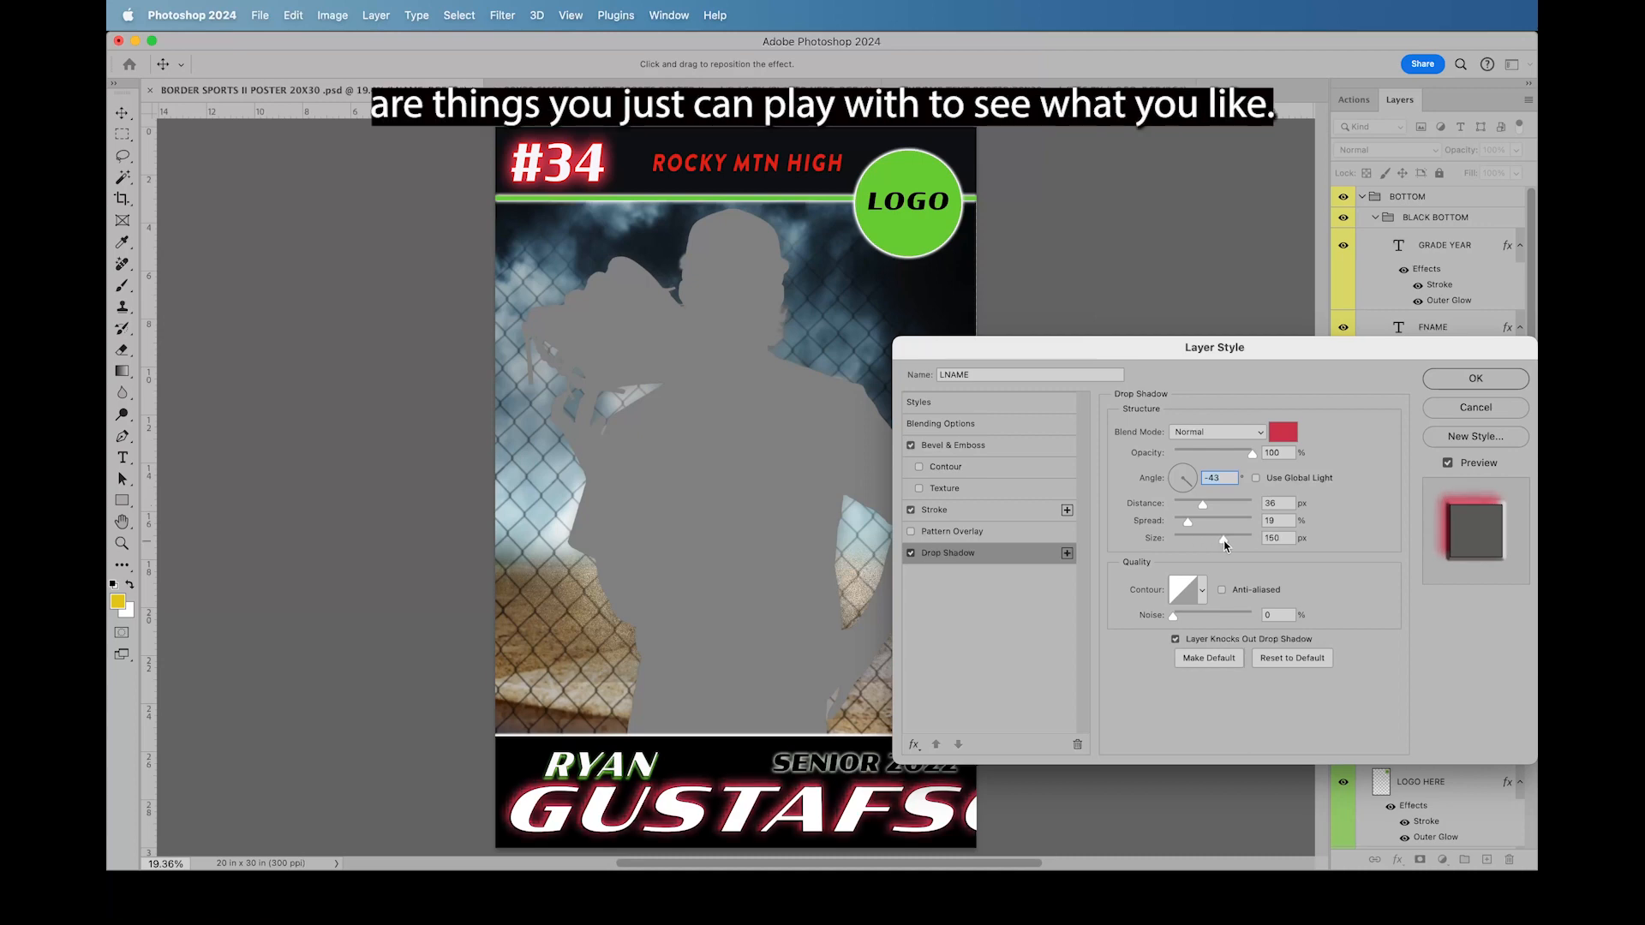
left_click_drag(1190, 529, 1187, 505)
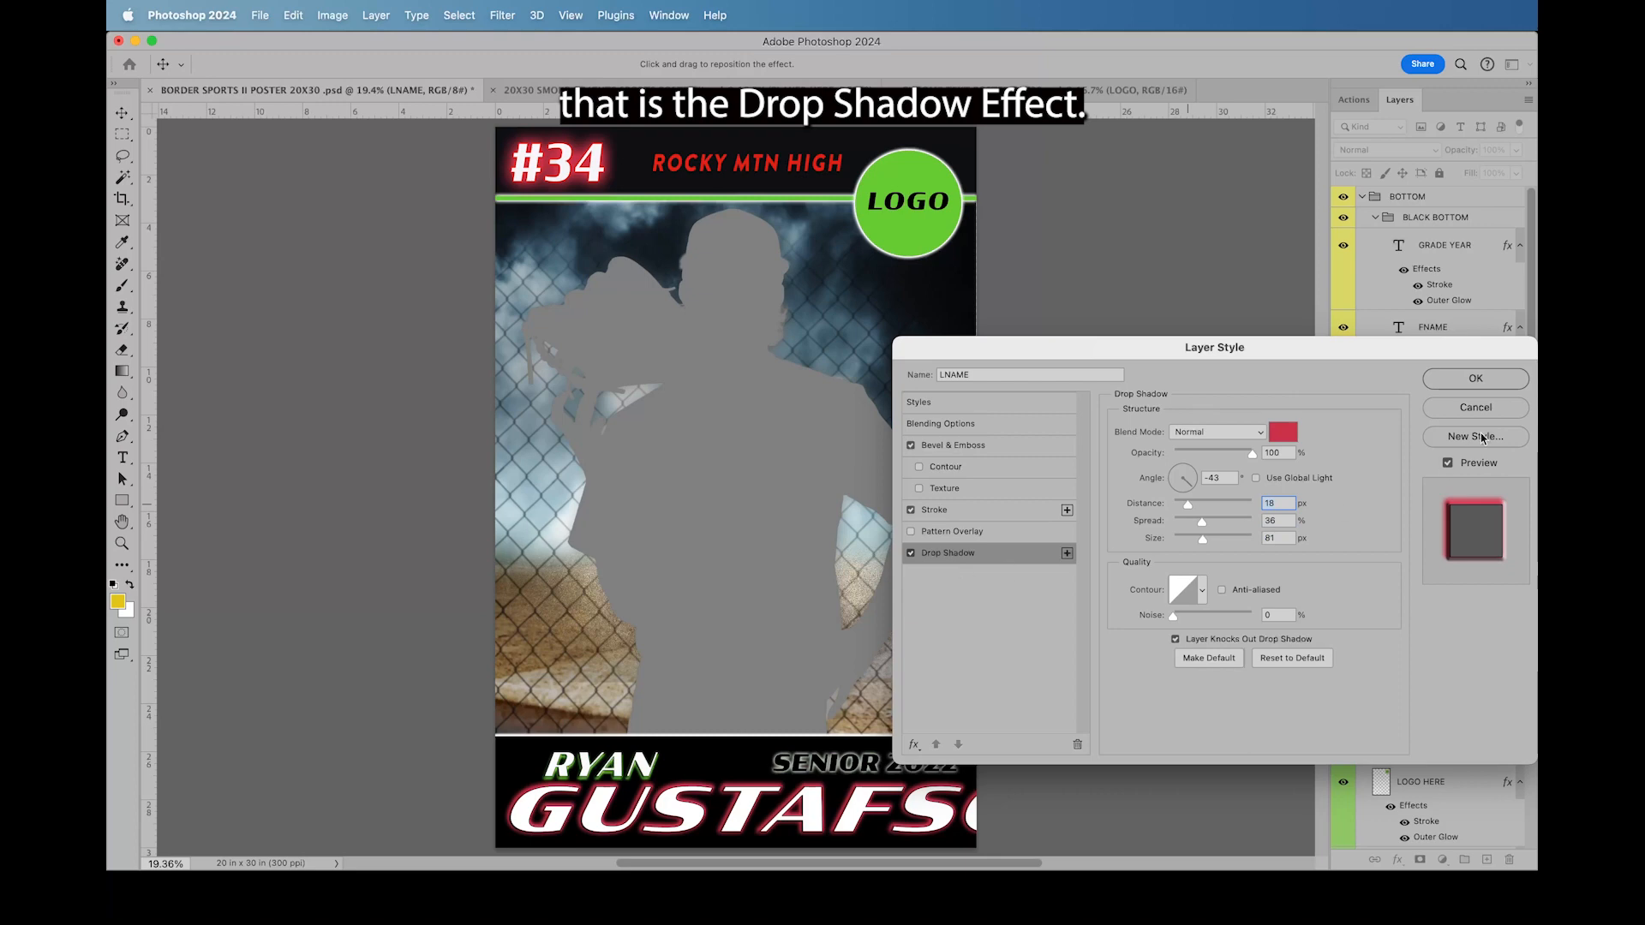
left_click(1490, 382)
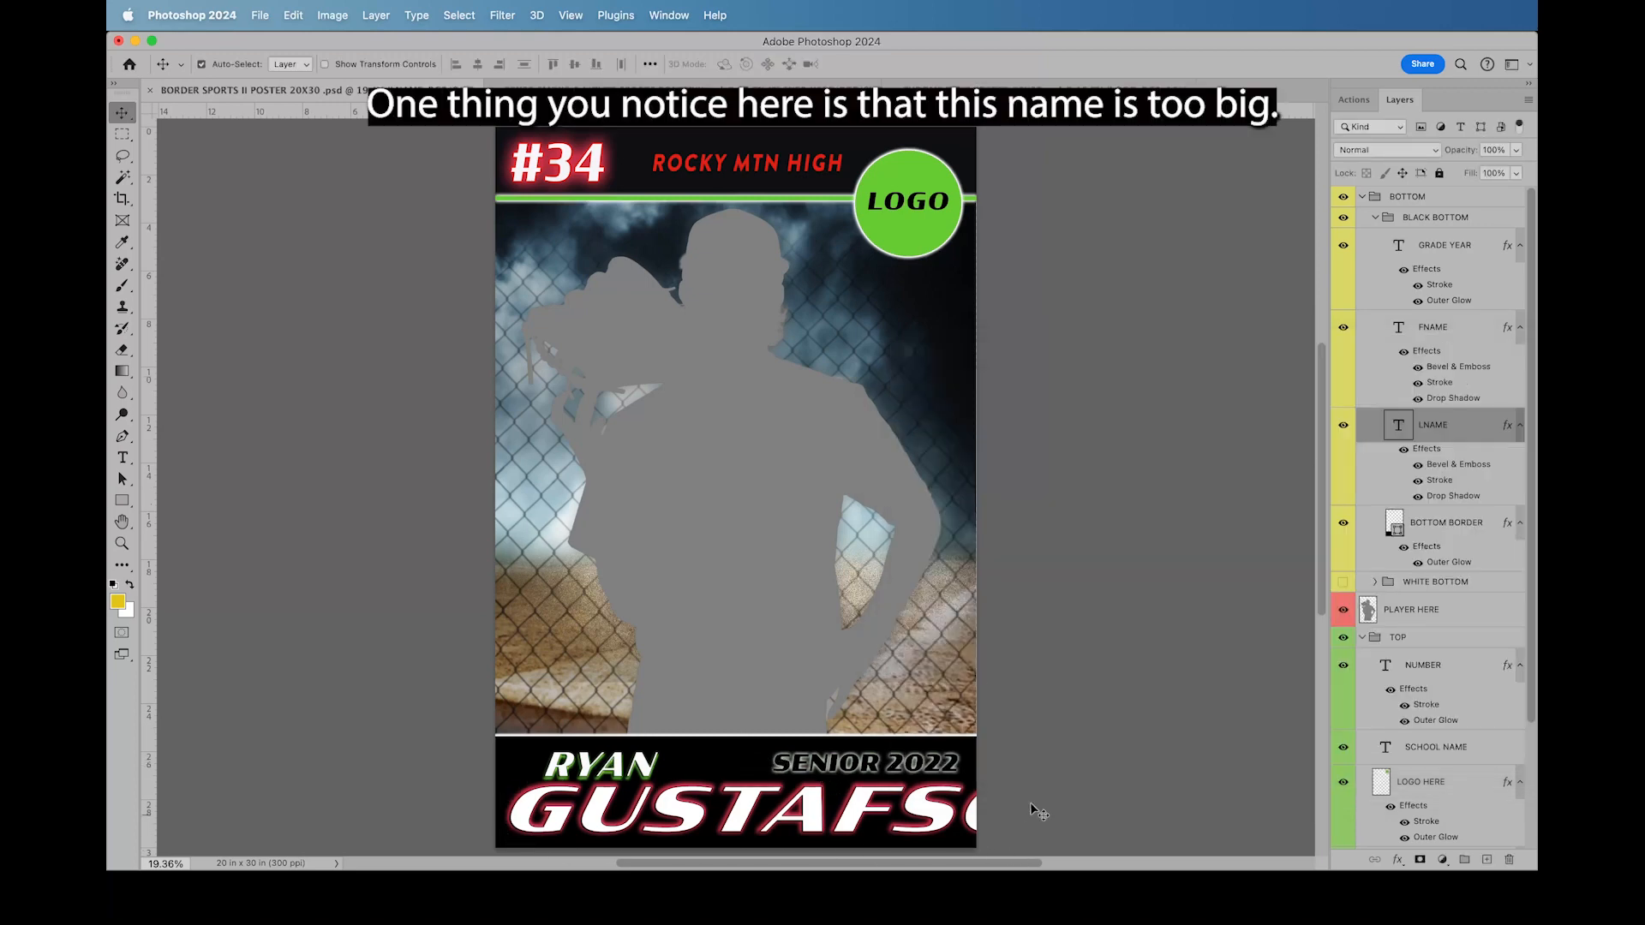
Step: Reduce the last name's font size to 150 pt and further to 140 pt so it fits the poster width
double_click(1400, 427)
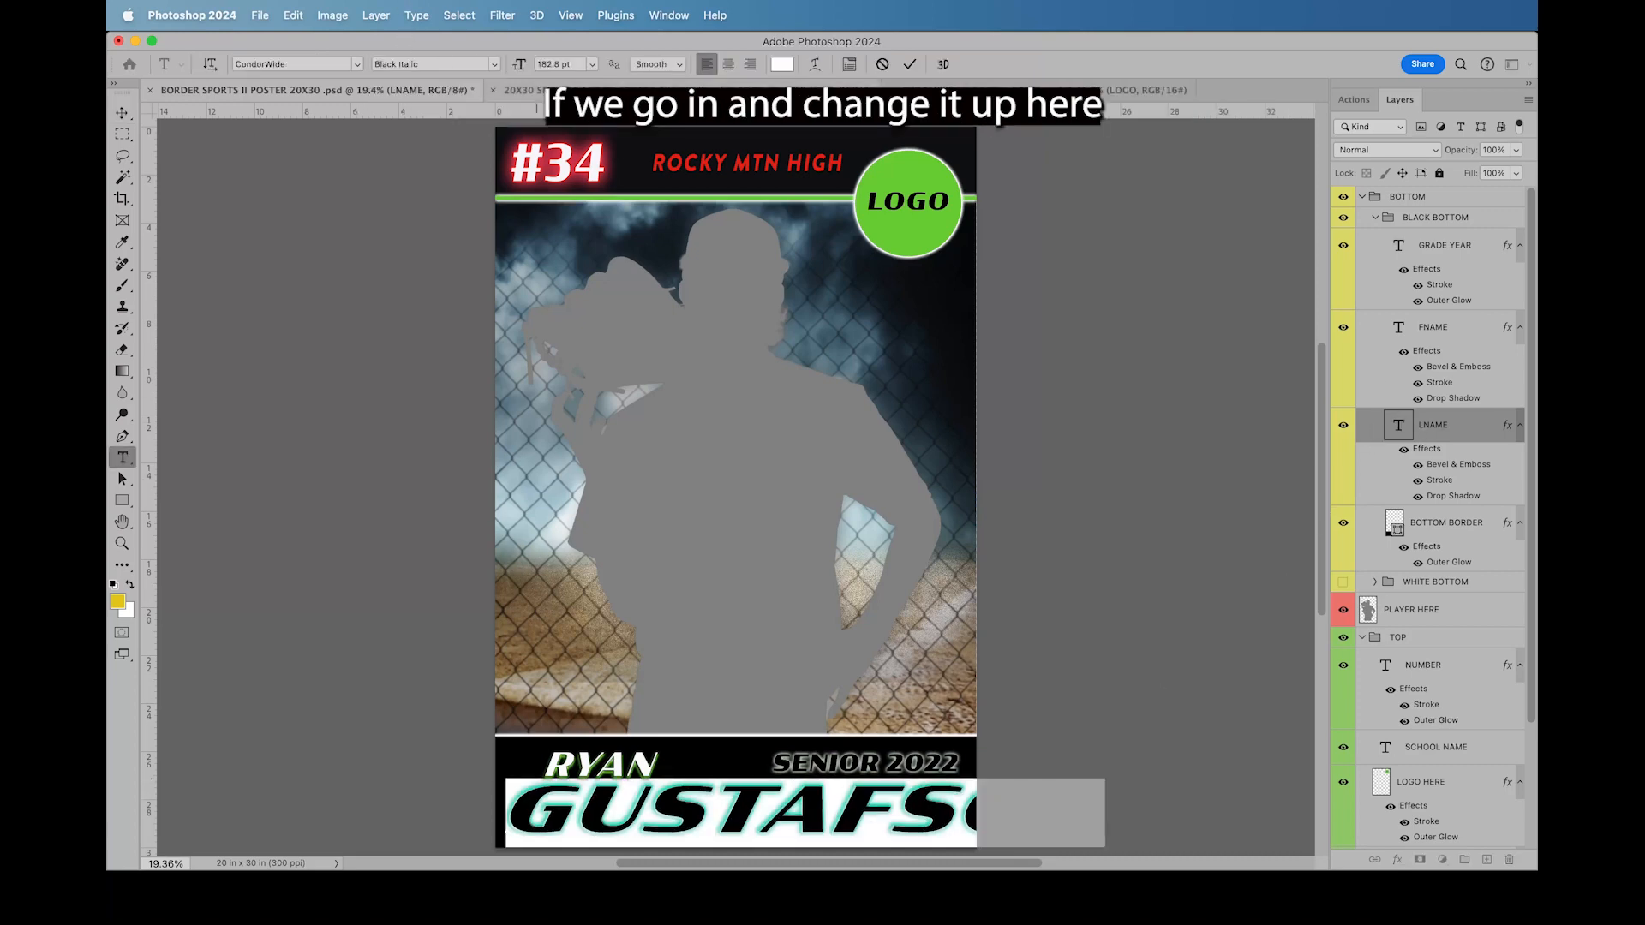
left_click(577, 63)
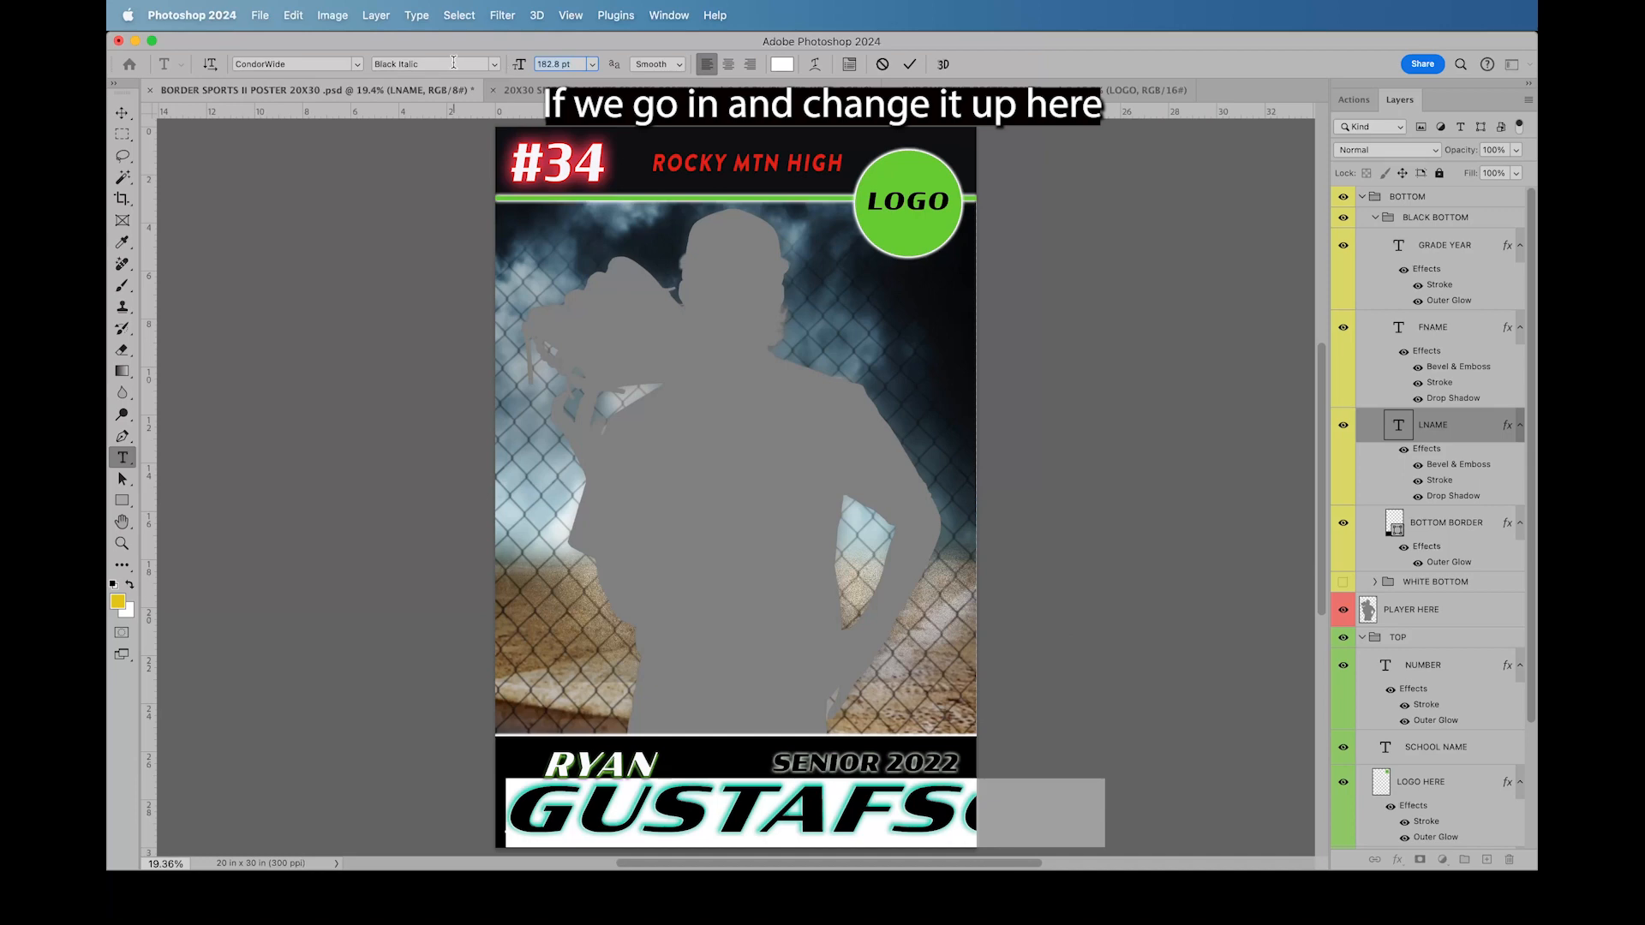
type("150")
left_click(909, 64)
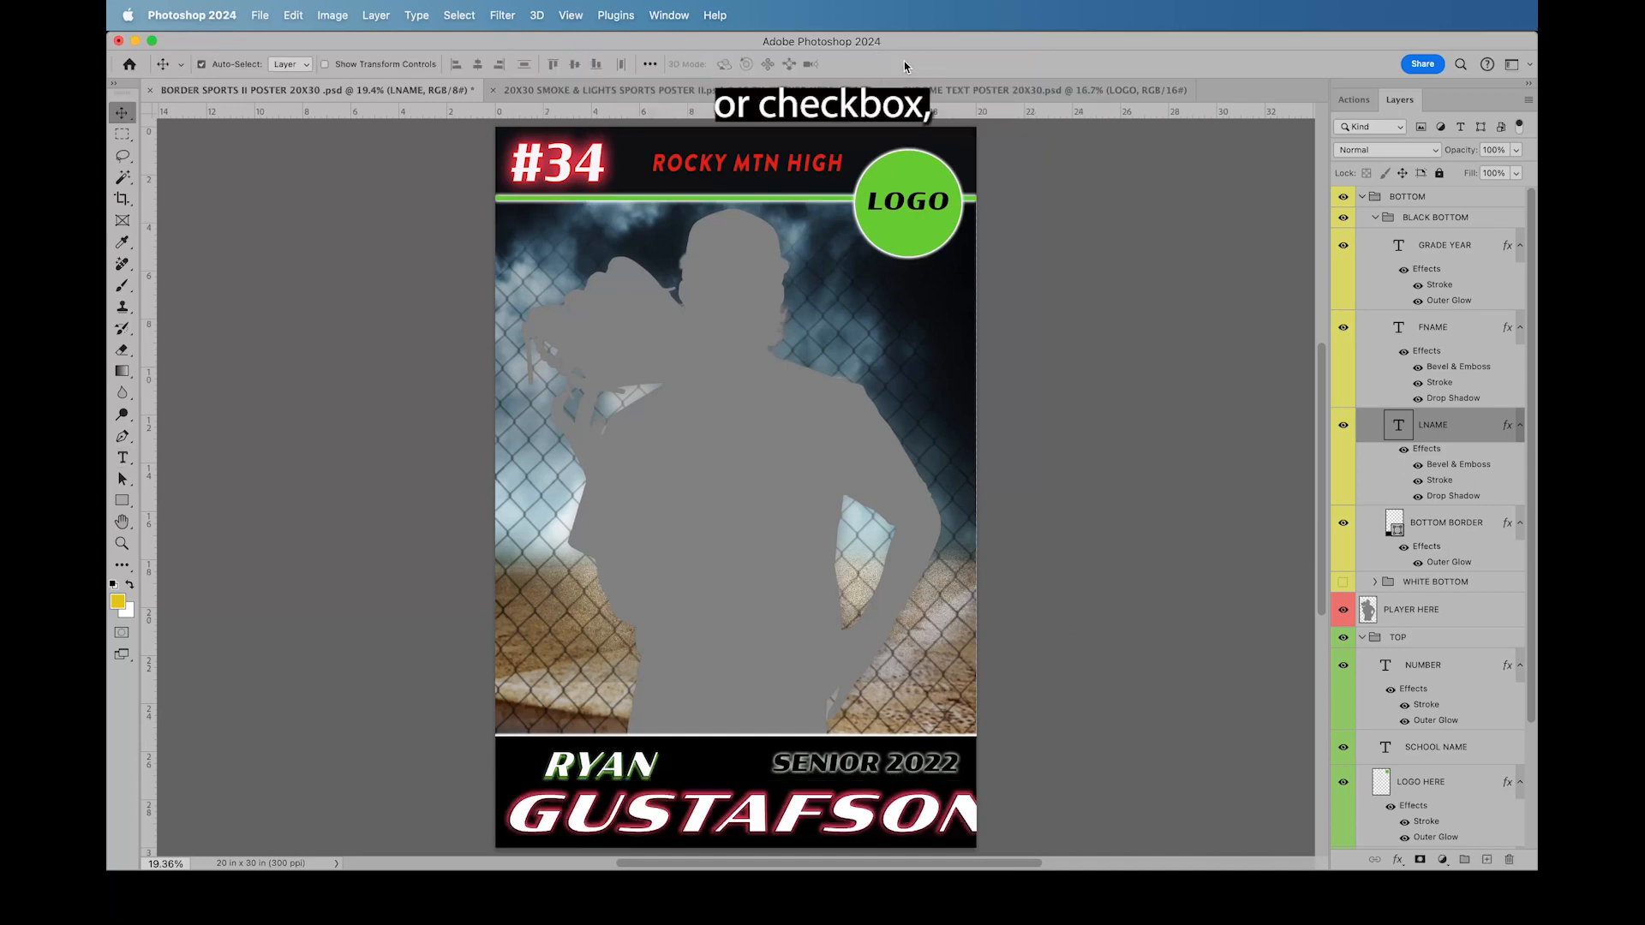
double_click(1398, 425)
left_click(568, 65)
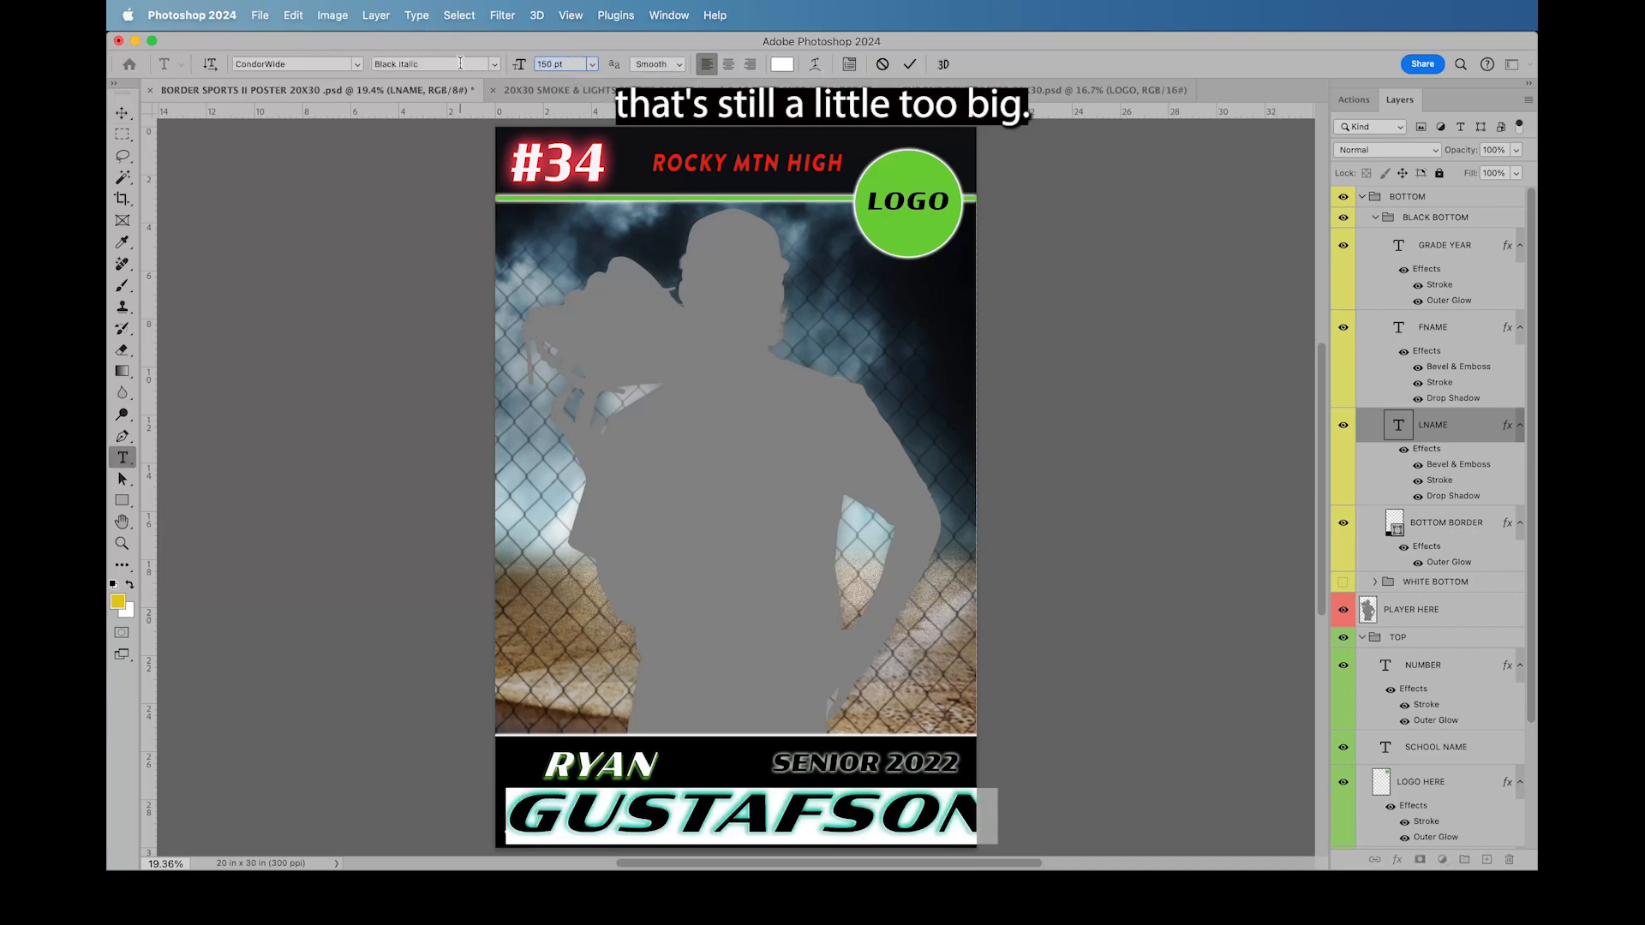
type("140")
left_click(909, 65)
key("v")
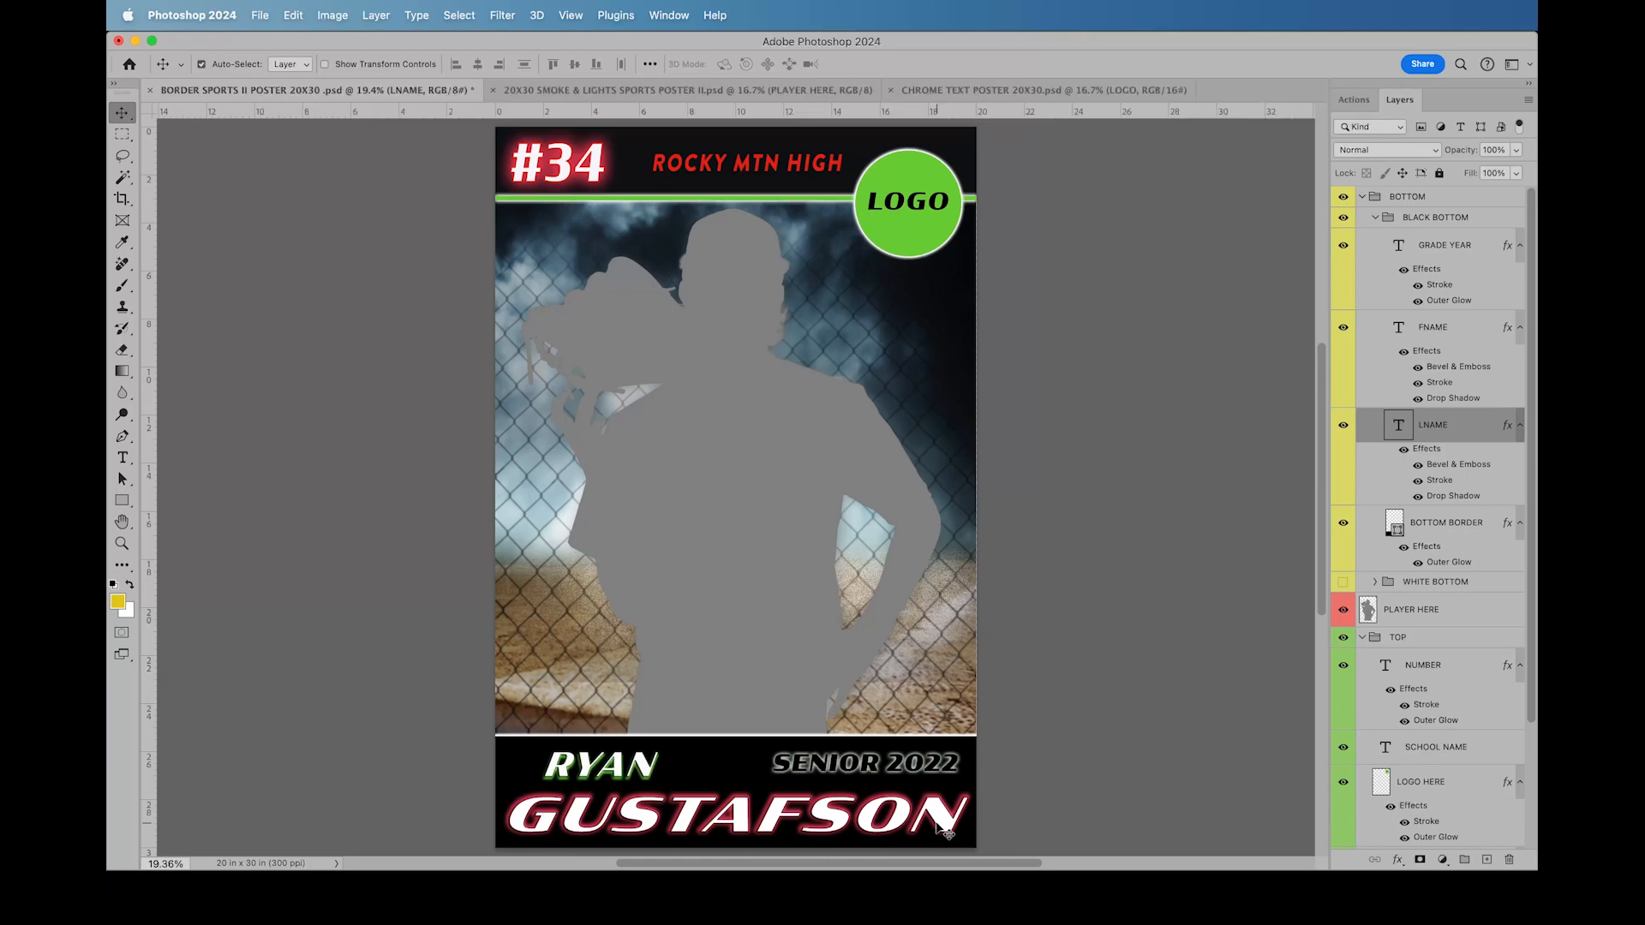
Step: Undo both font size changes on the last name
key("super+z")
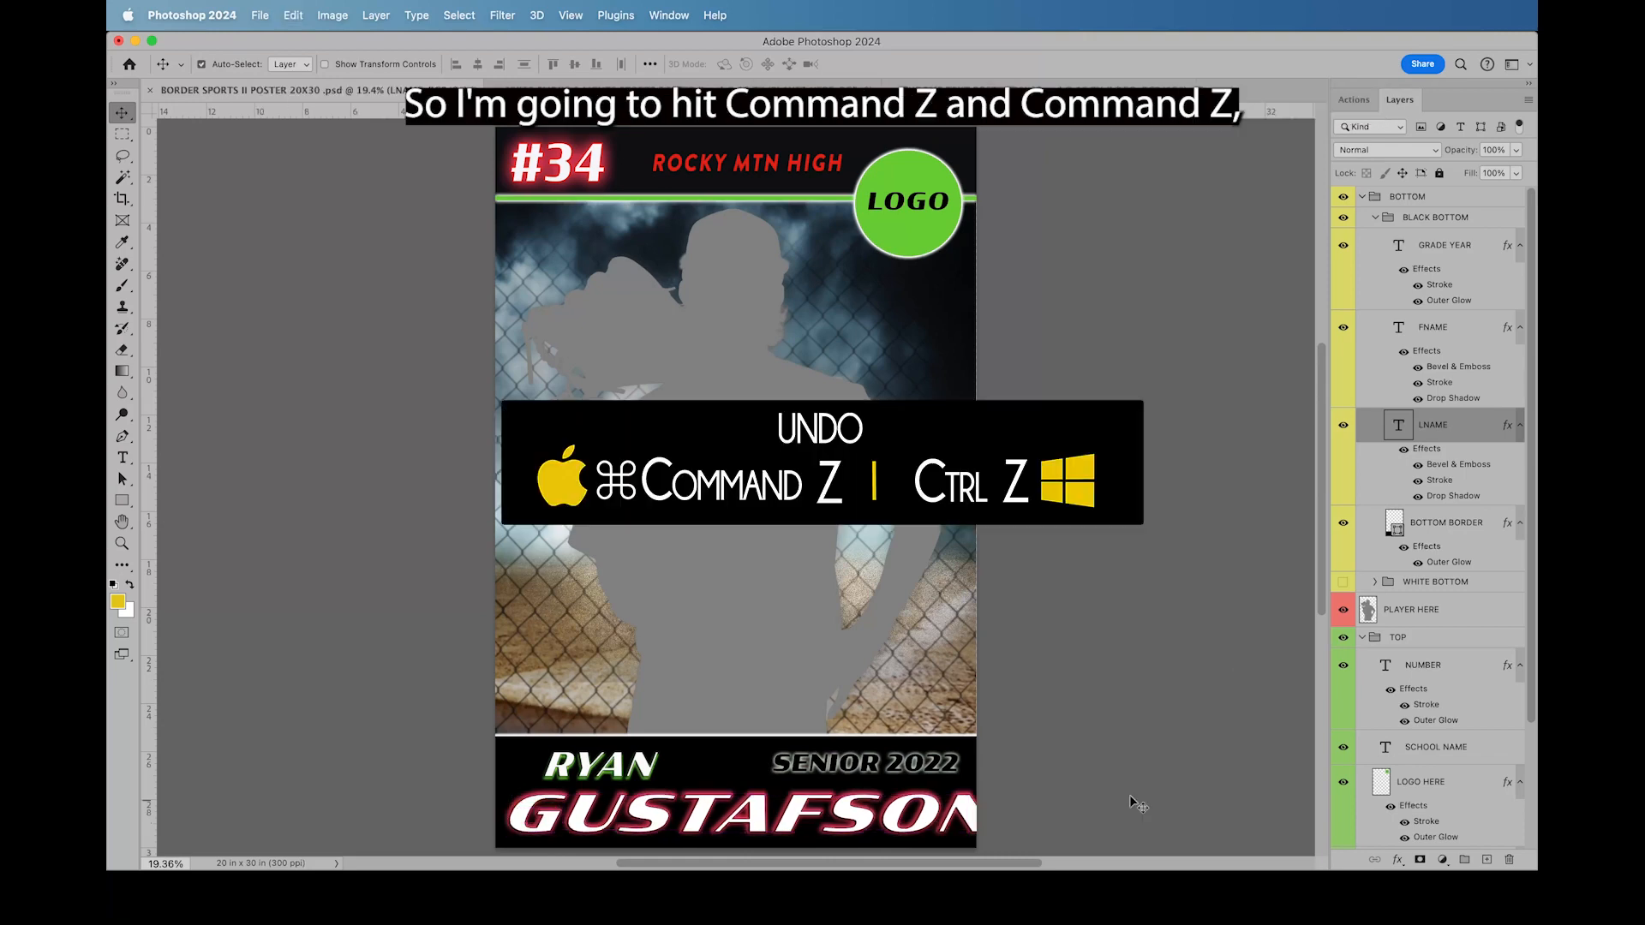
key("super+z")
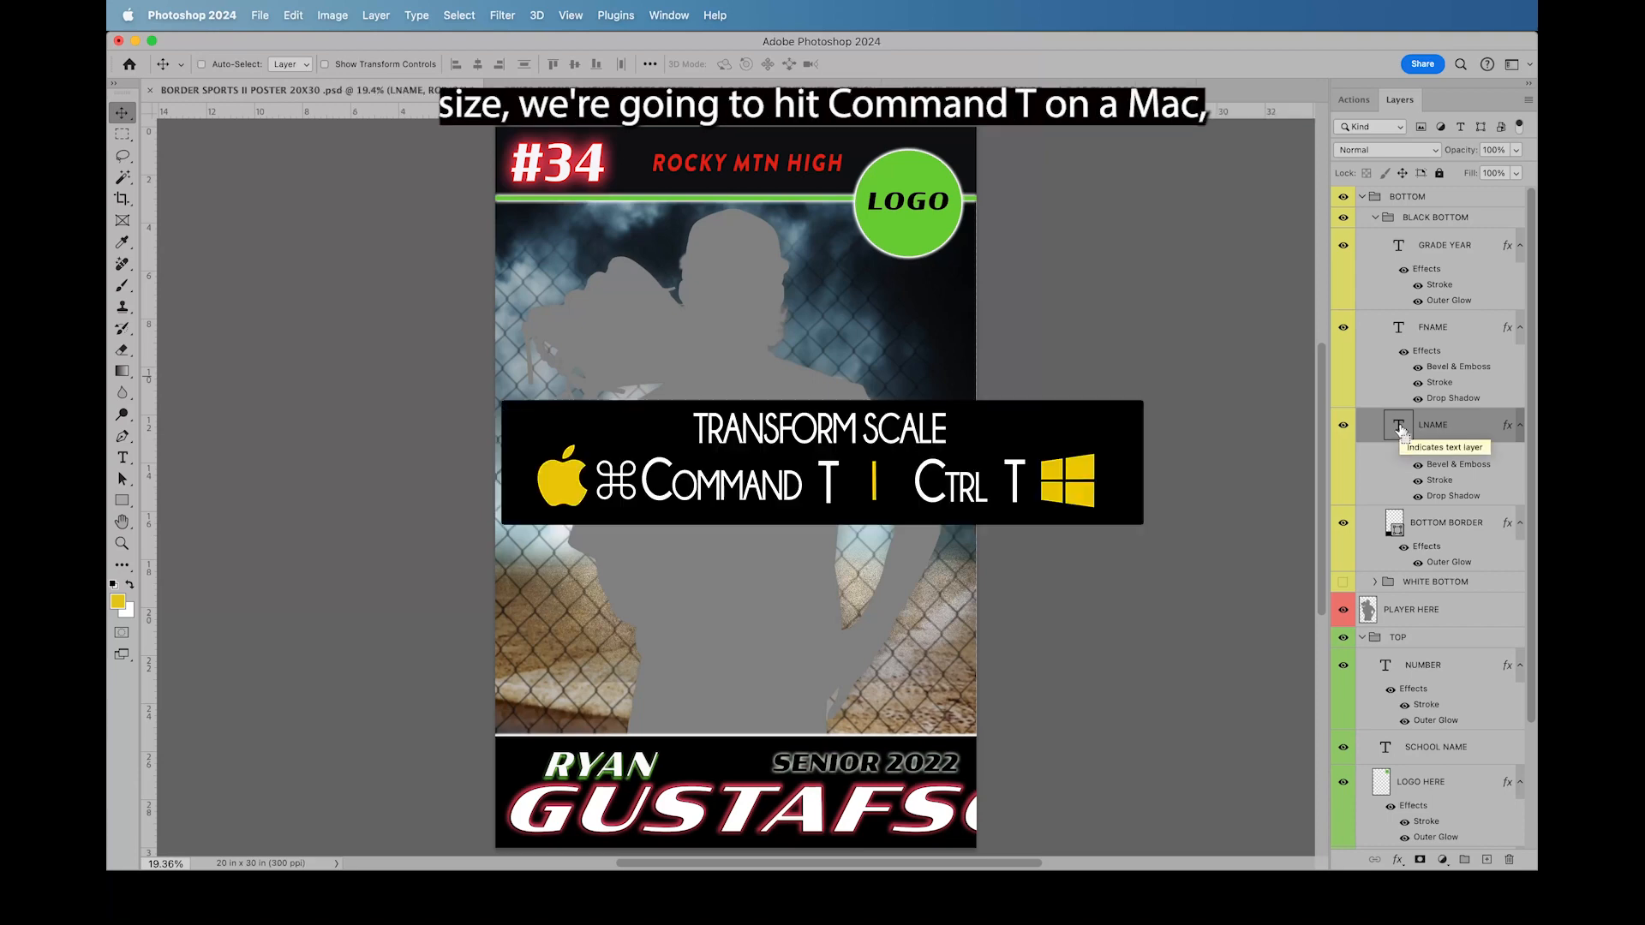
Step: Try a free transform of the last name with width and height linked, scaling it to 74.5%, and undo the scaling
key("super+t")
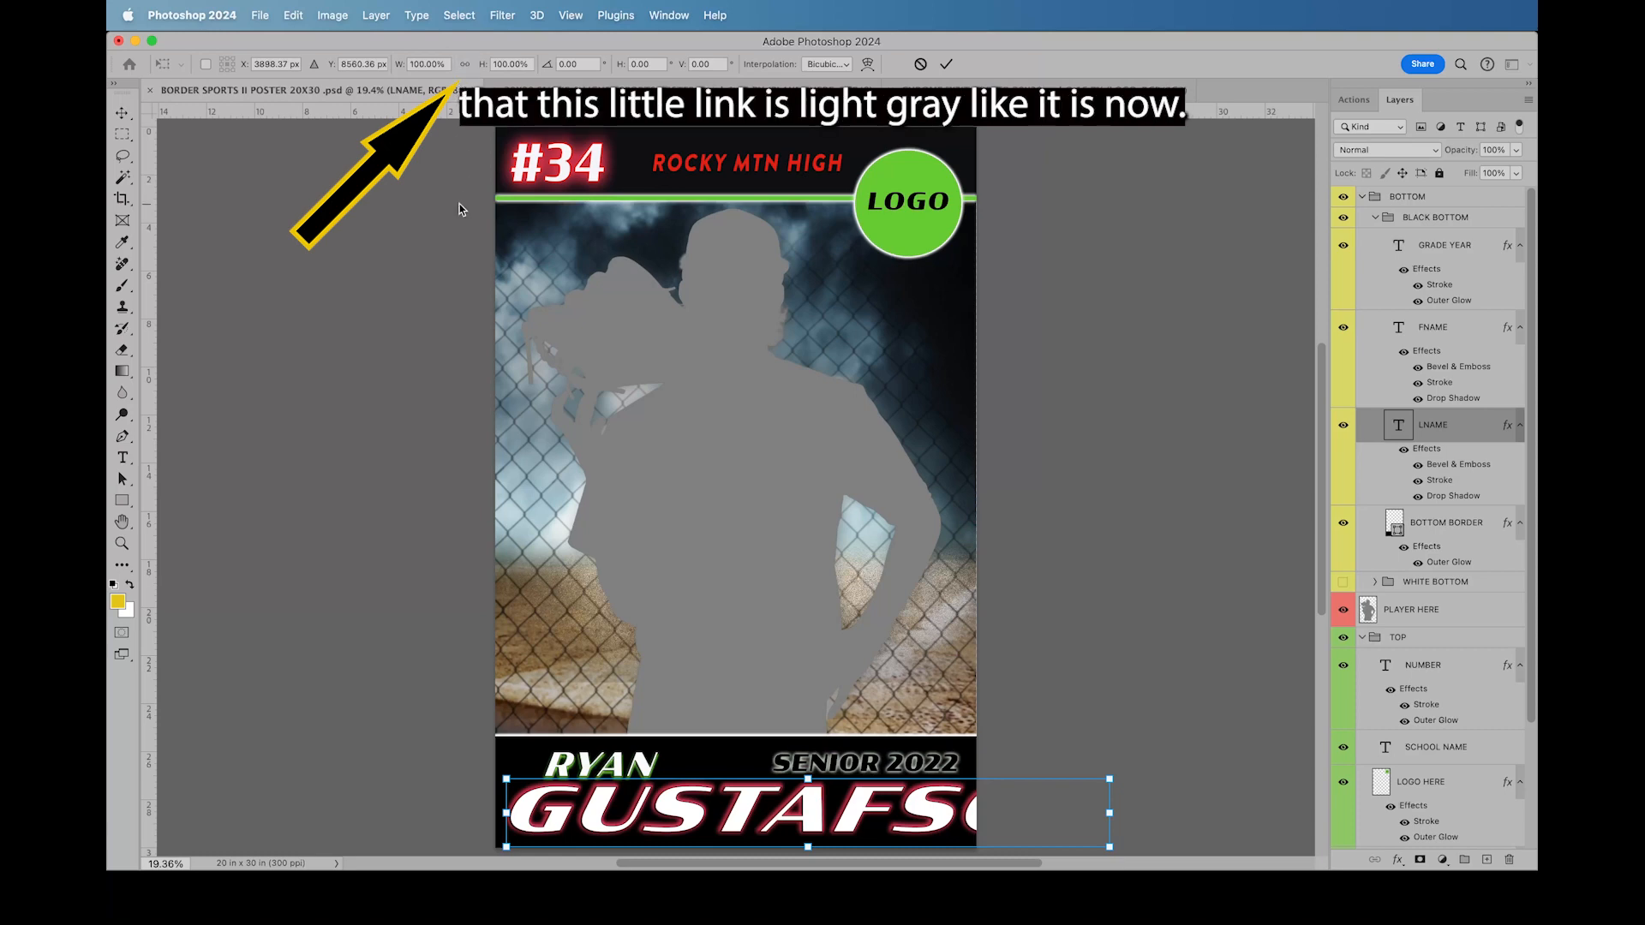
left_click(465, 67)
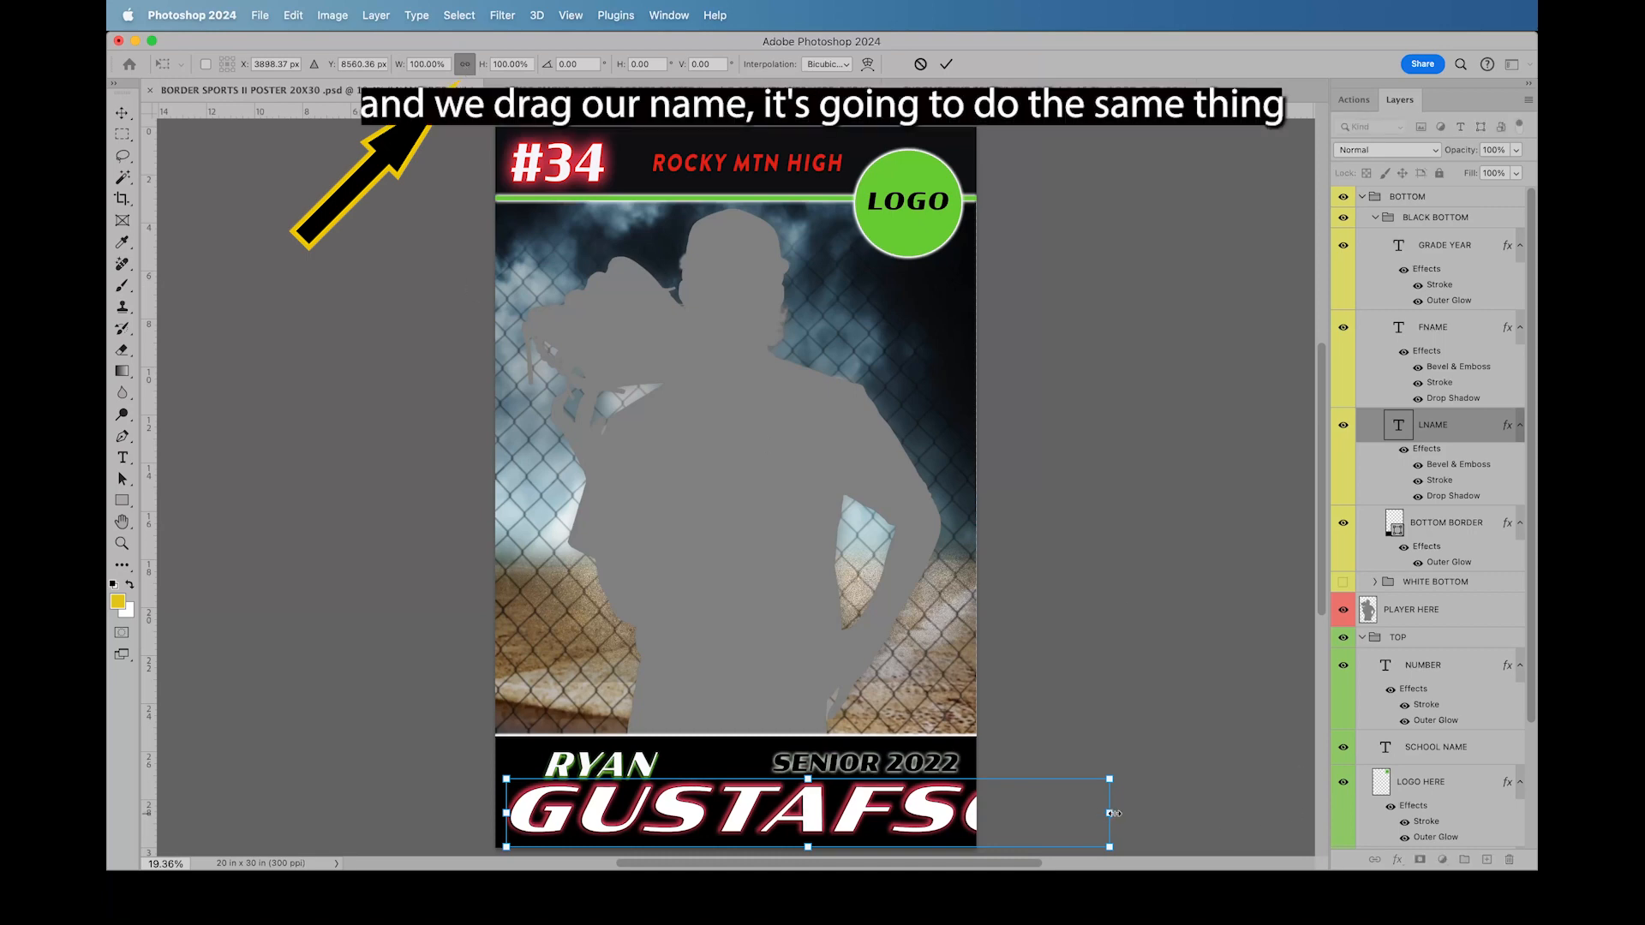
left_click_drag(1111, 813, 955, 813)
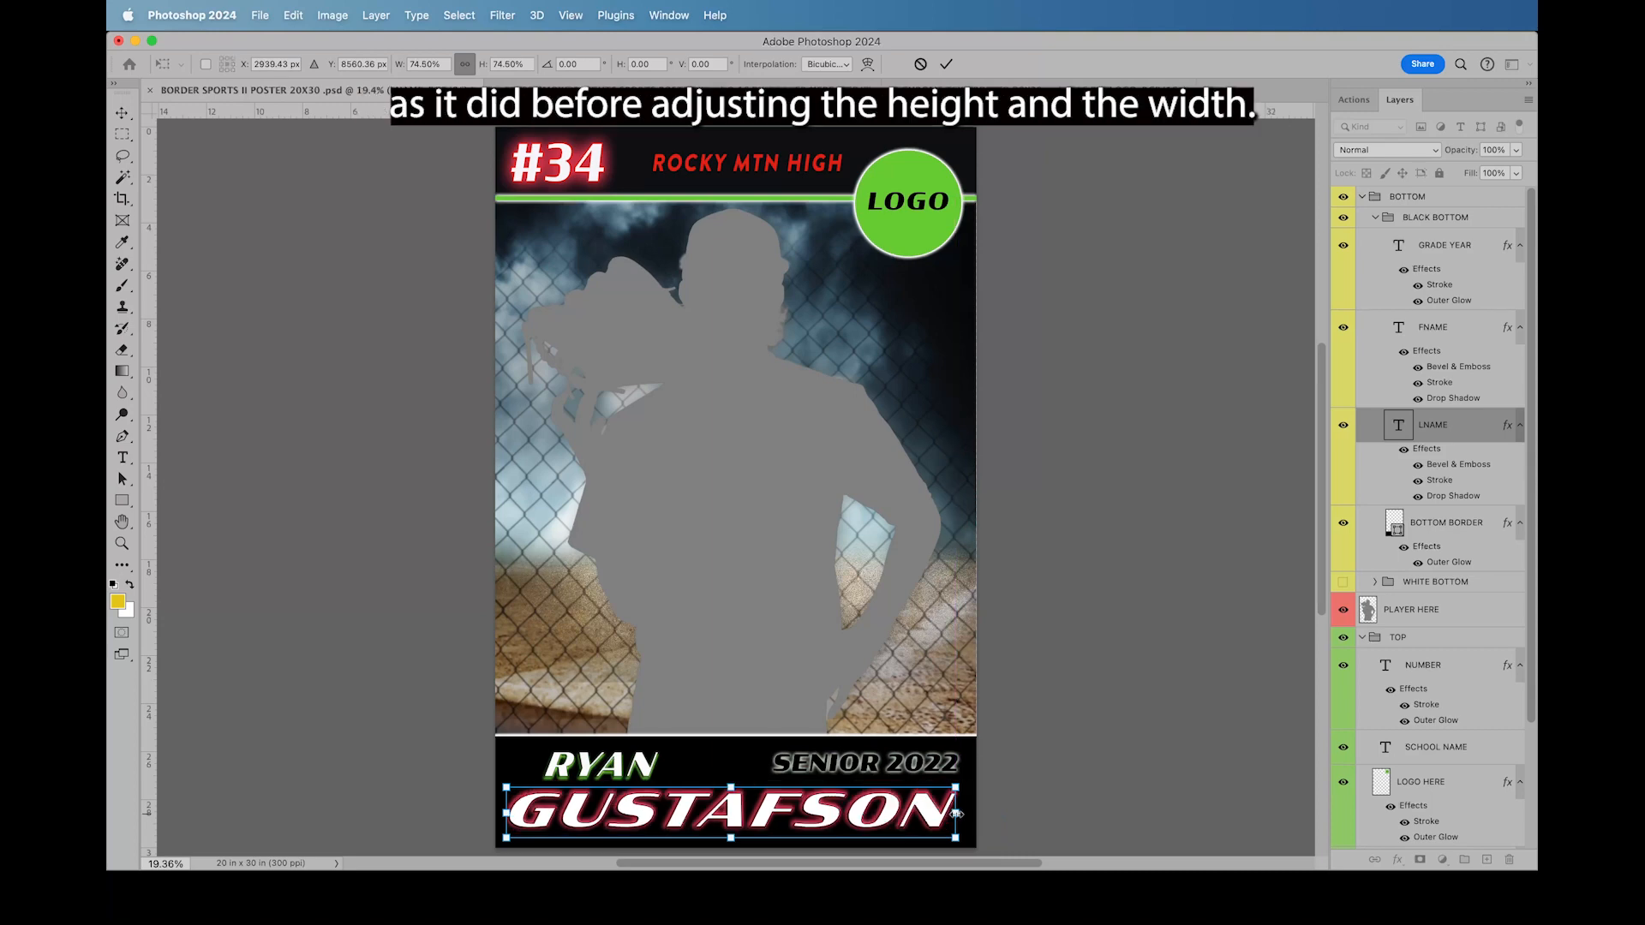
key("super+z")
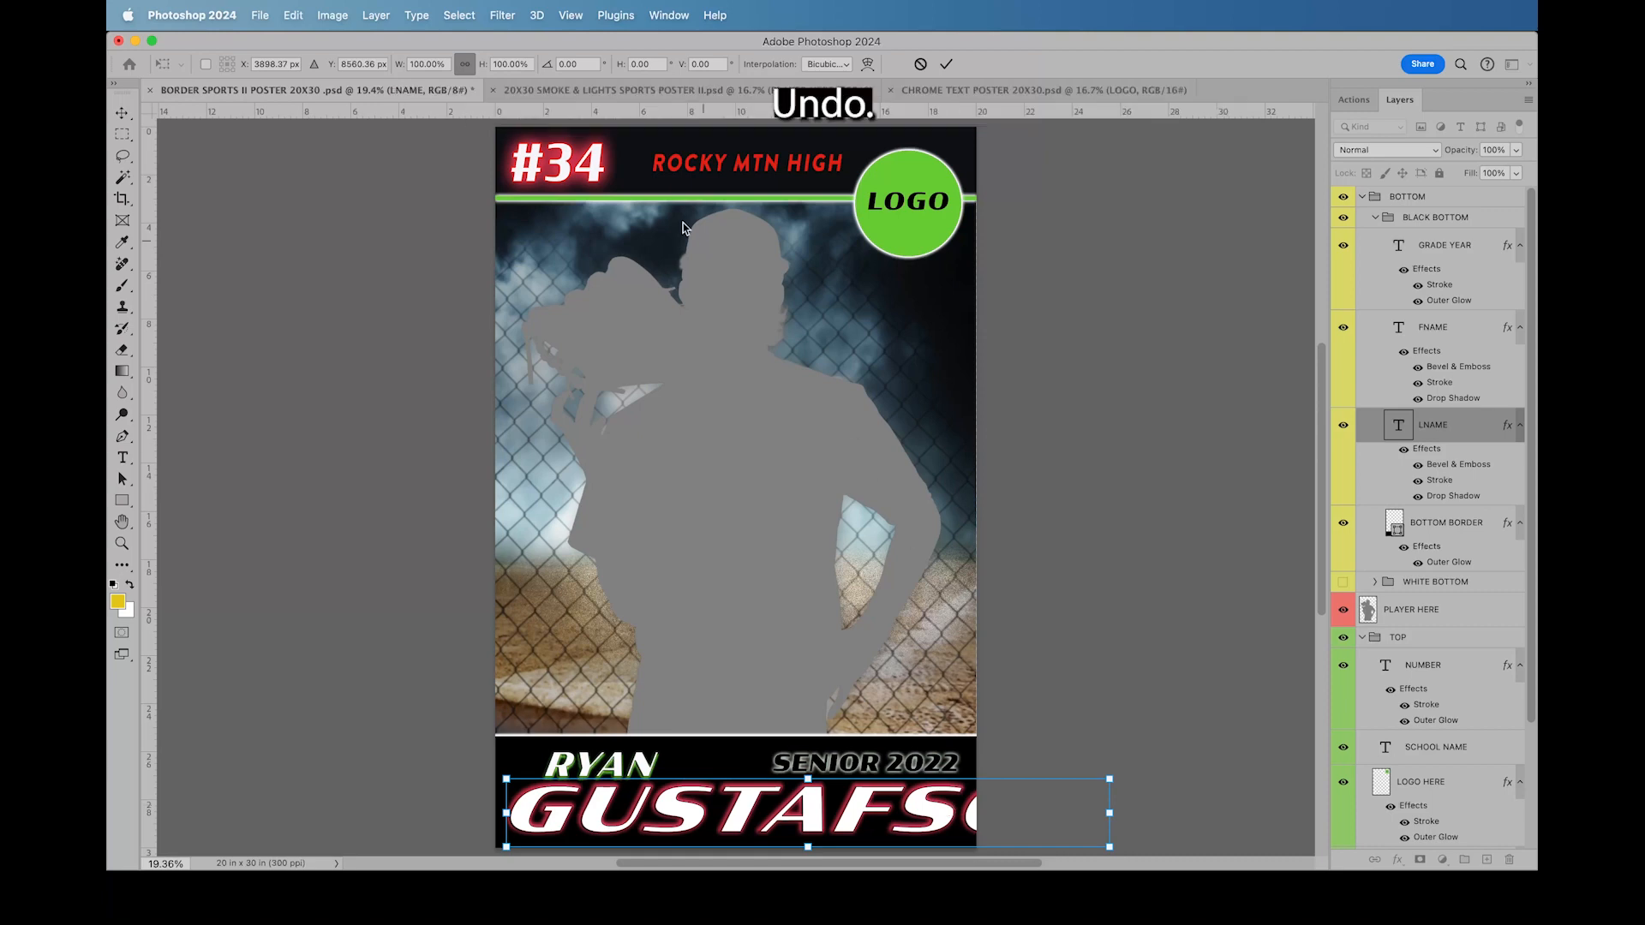
Step: Unlink width and height, narrow the last name to about 76.6% width at full height, and apply the transform
left_click(463, 65)
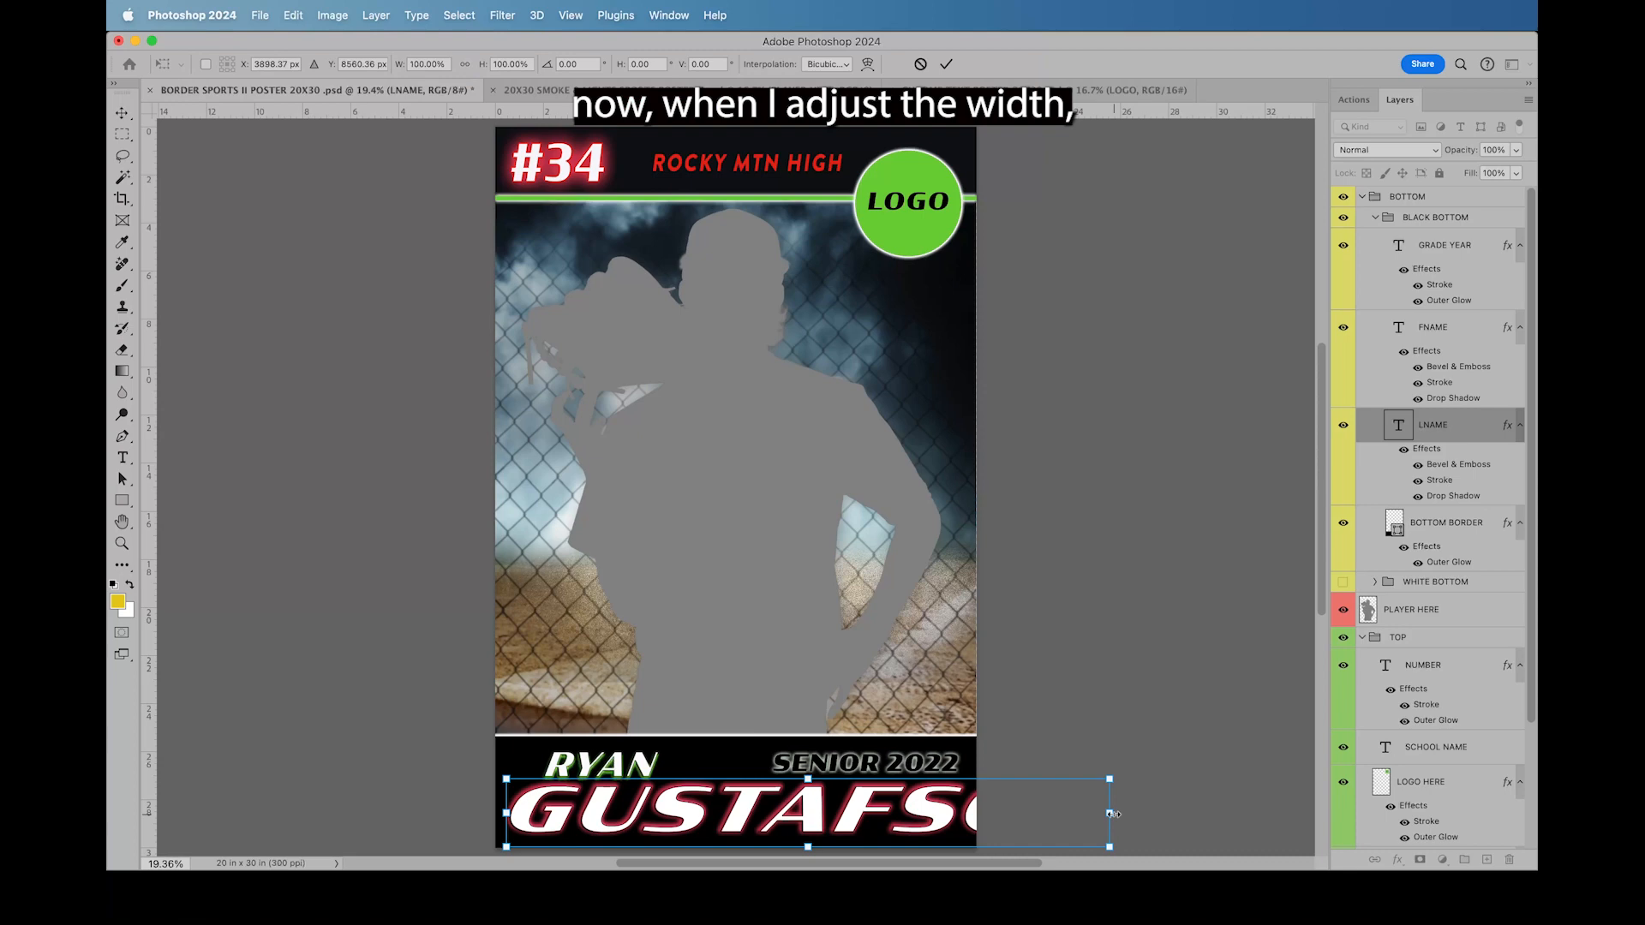
left_click_drag(1108, 813, 969, 813)
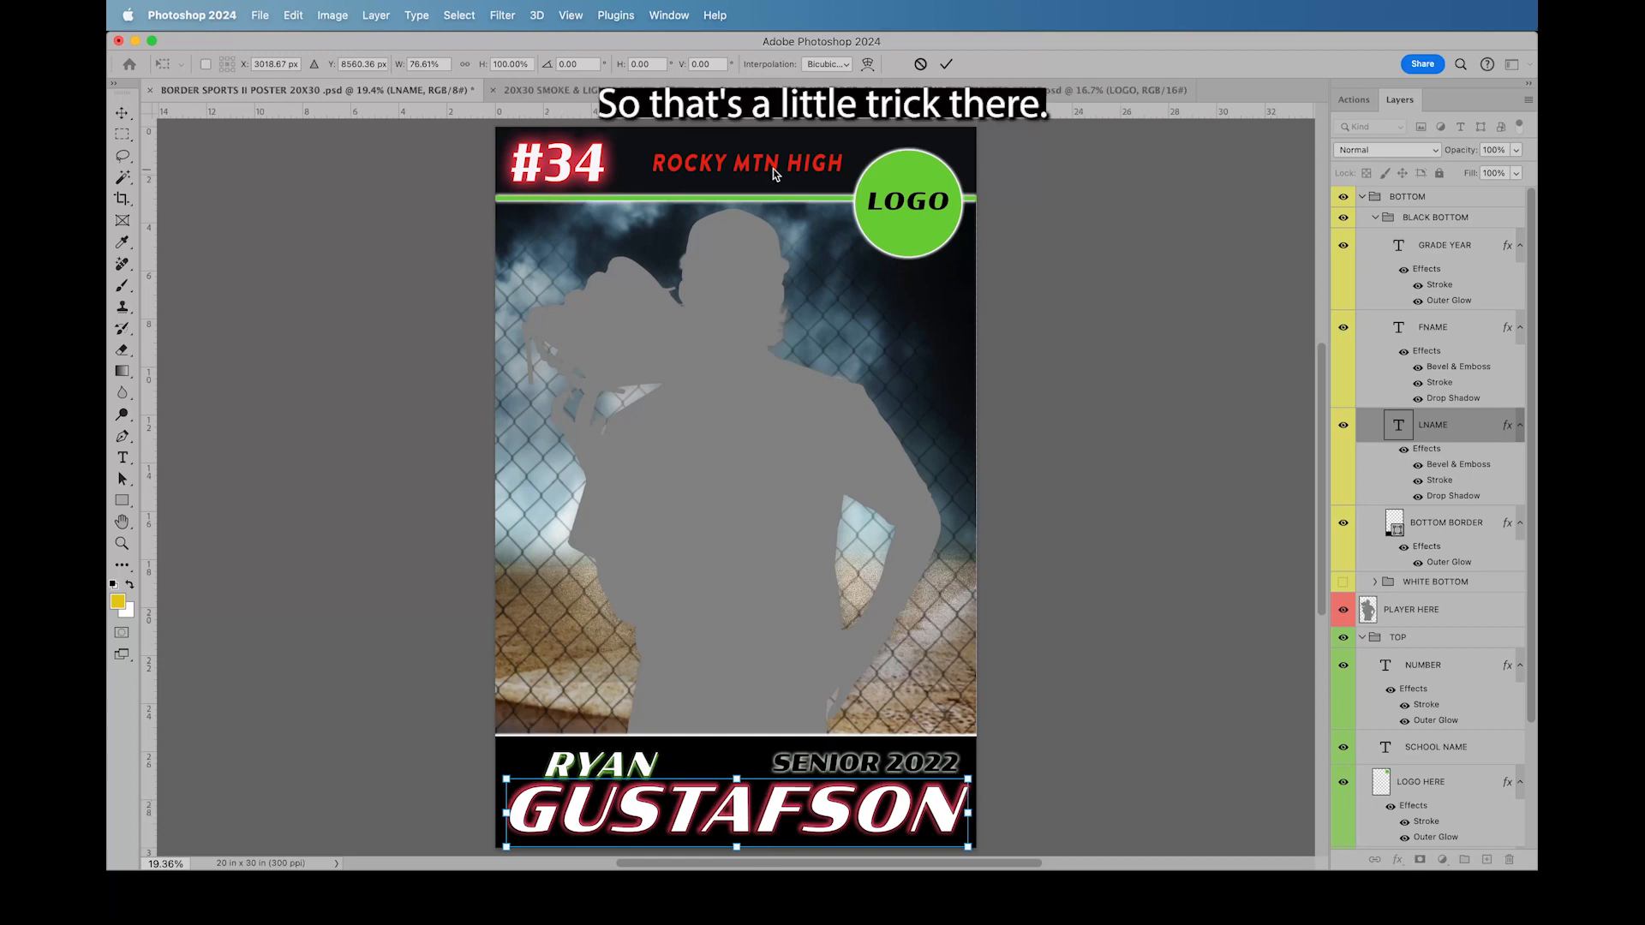
left_click(945, 66)
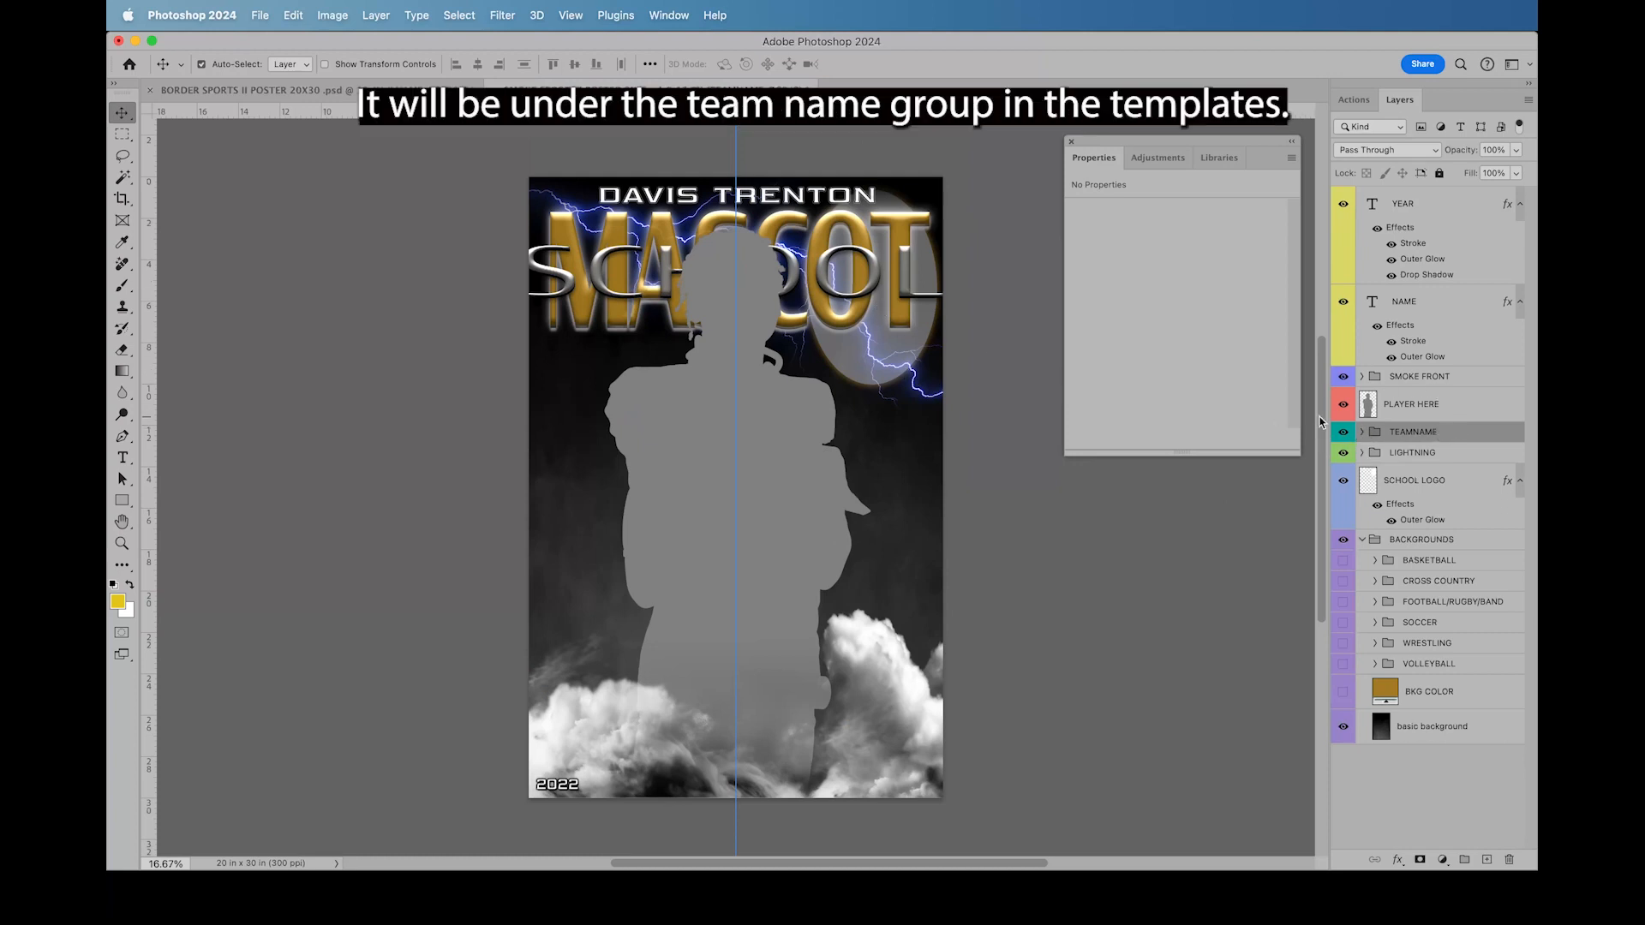
Step: Expand the TEAMNAME group, hide its SCHOOL text layer, and select the TEAMNAME text layer
left_click(1362, 432)
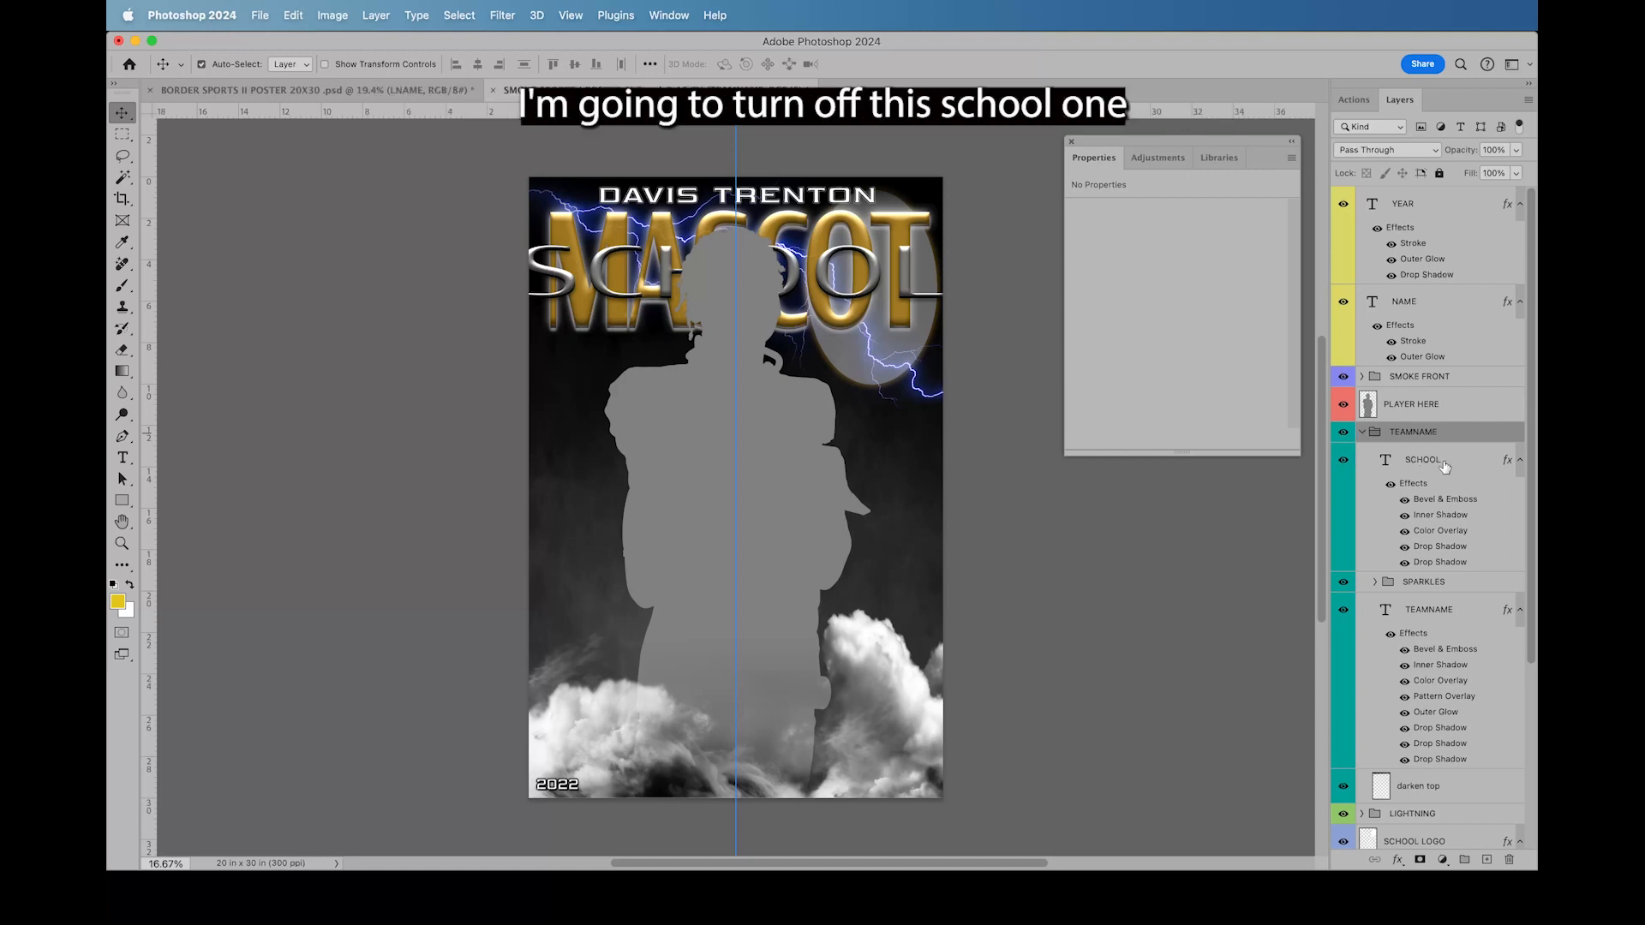
left_click(1345, 462)
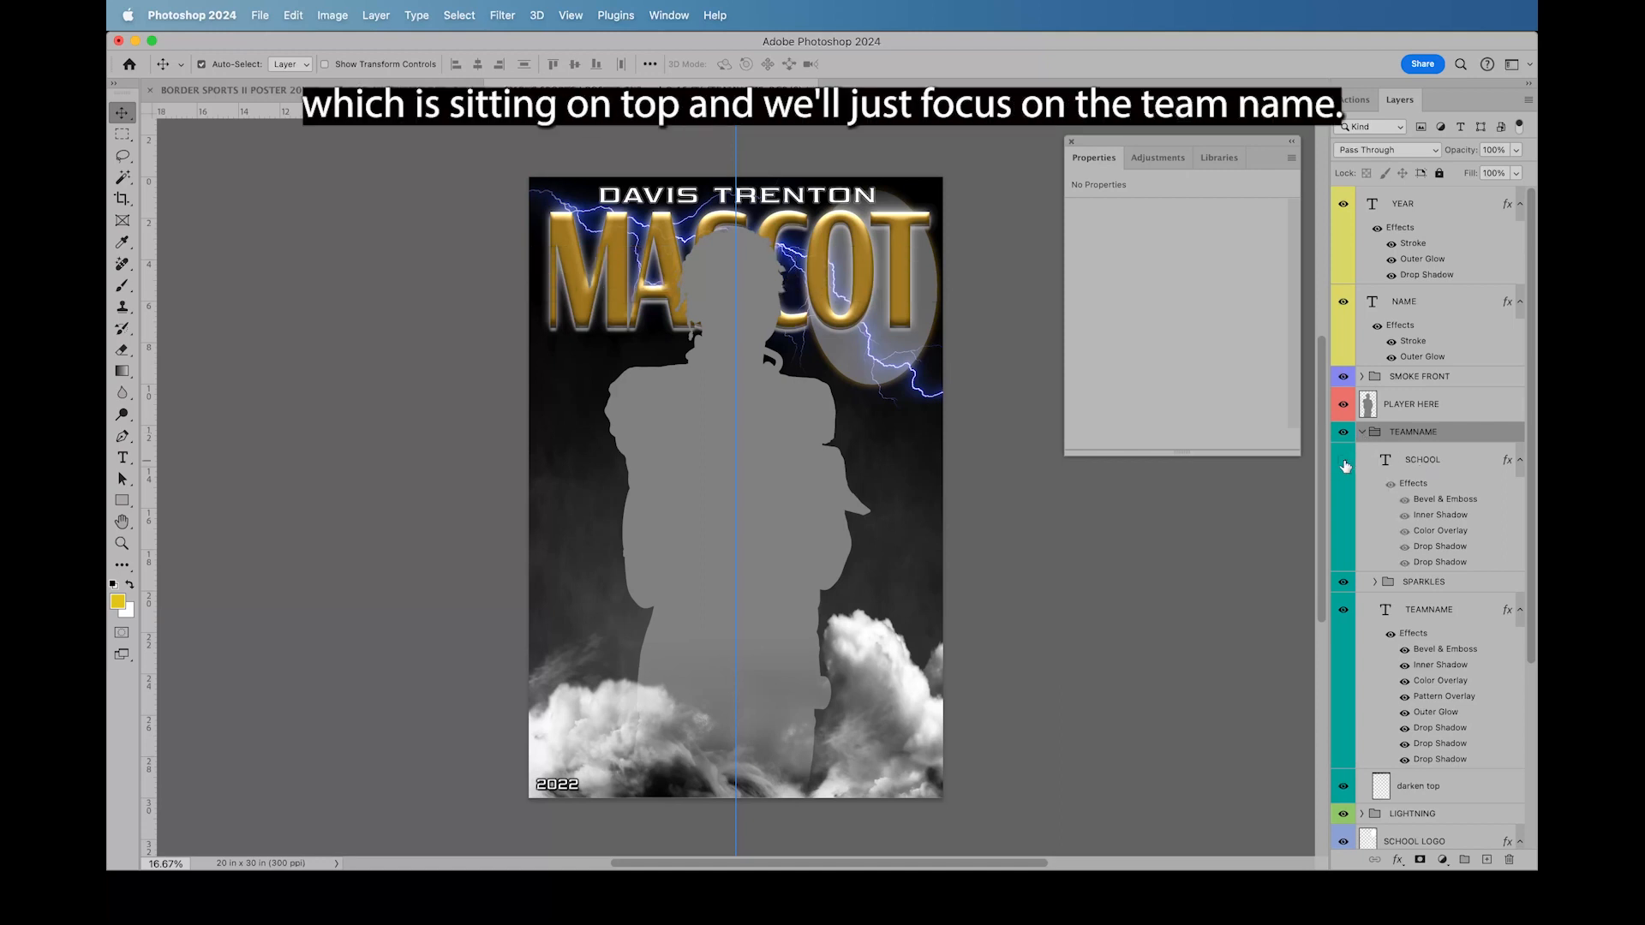
left_click(1385, 613)
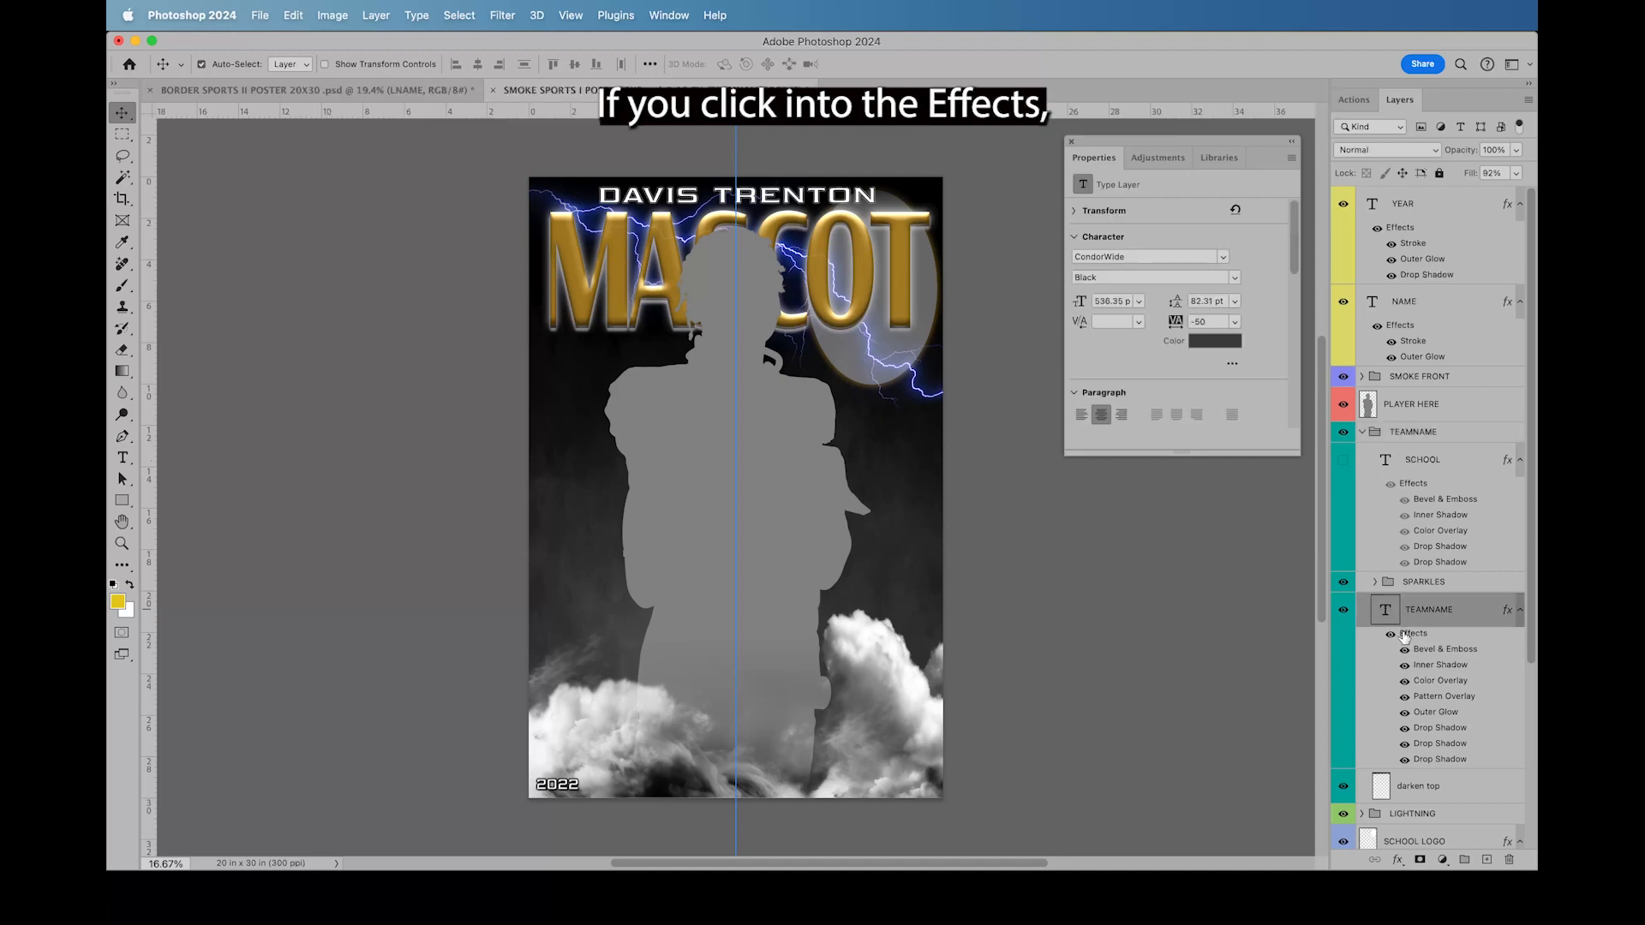
Step: Change the TEAMNAME text's Color Overlay to red (f80035), try a lower overlay opacity, and set it to 50%
double_click(1405, 634)
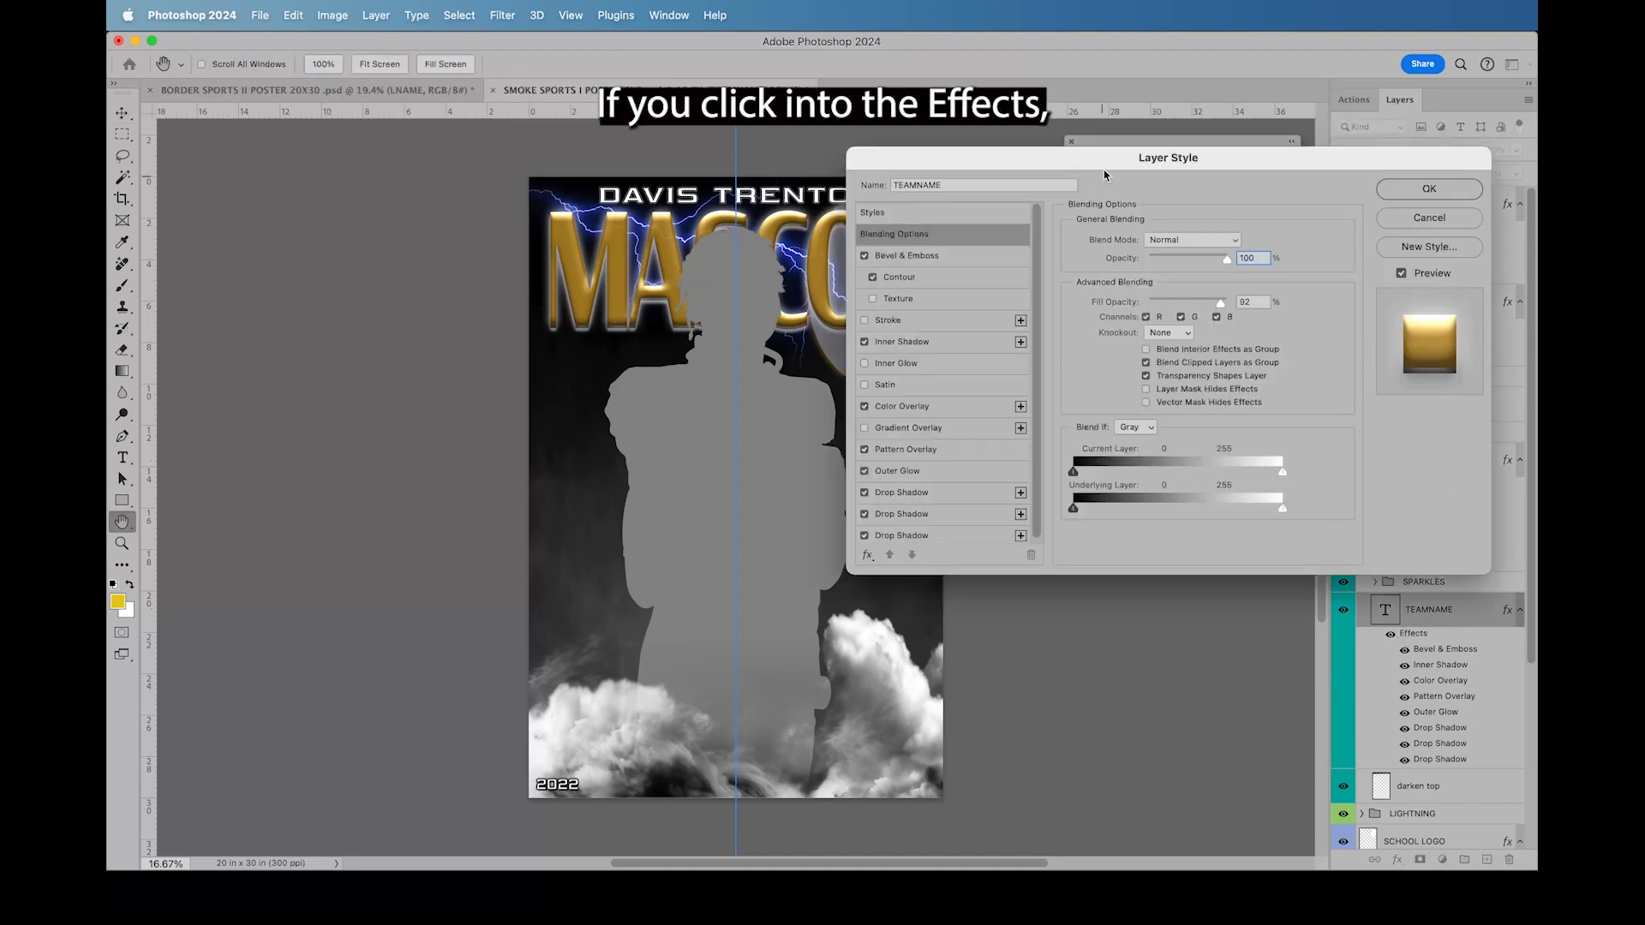
left_click_drag(1093, 164, 1214, 153)
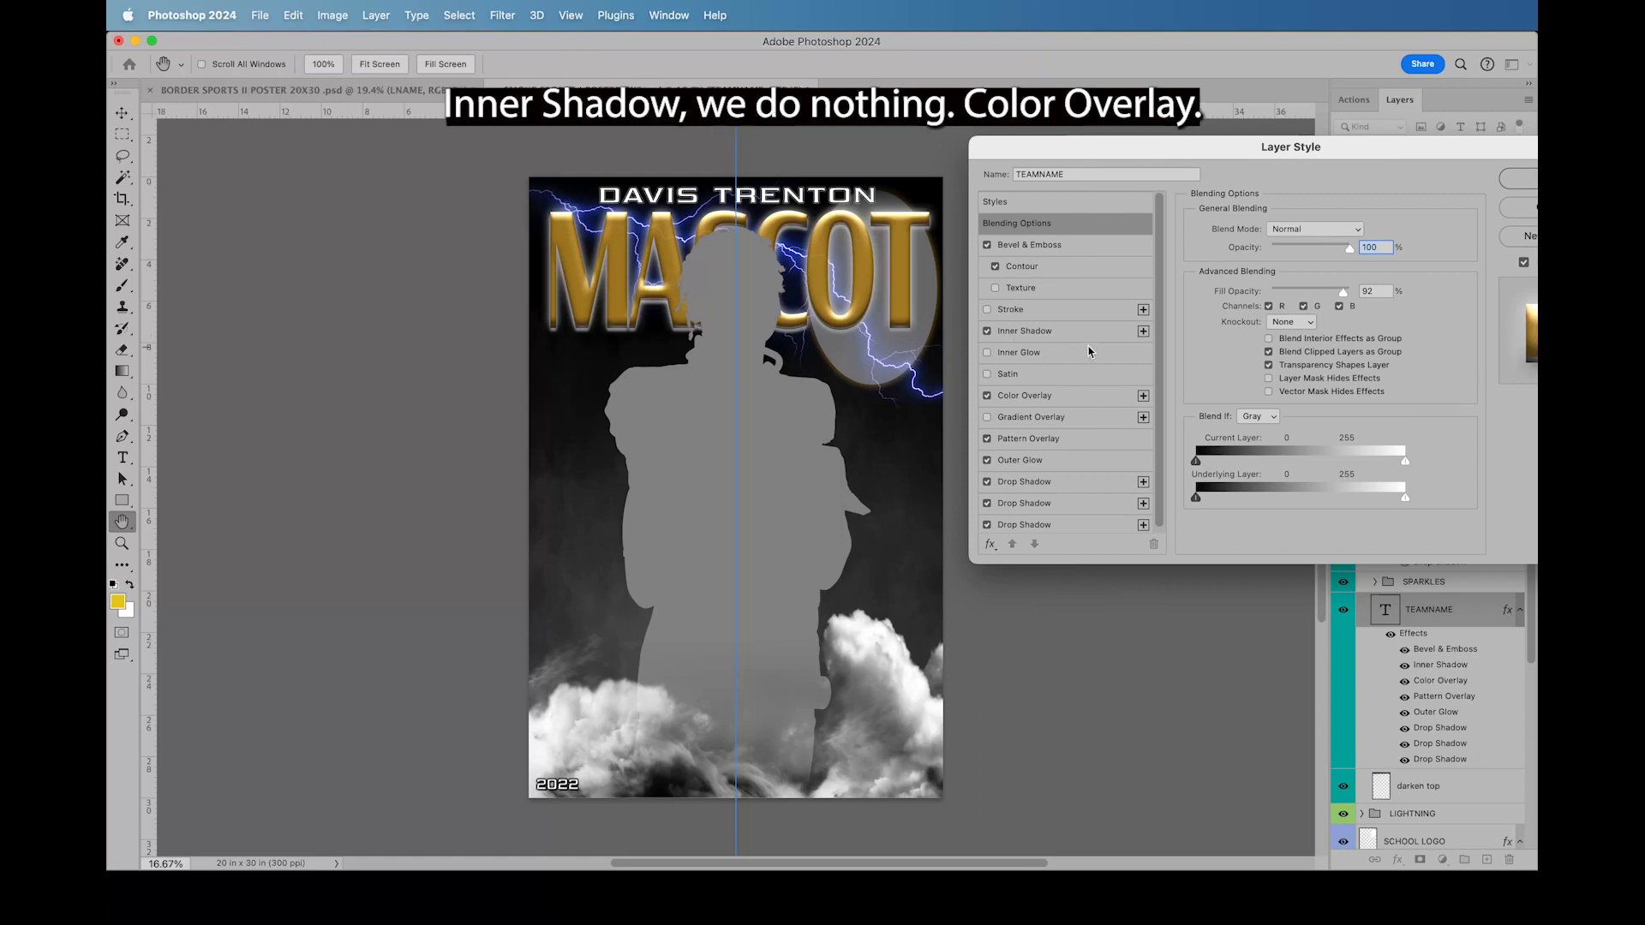
left_click(1038, 398)
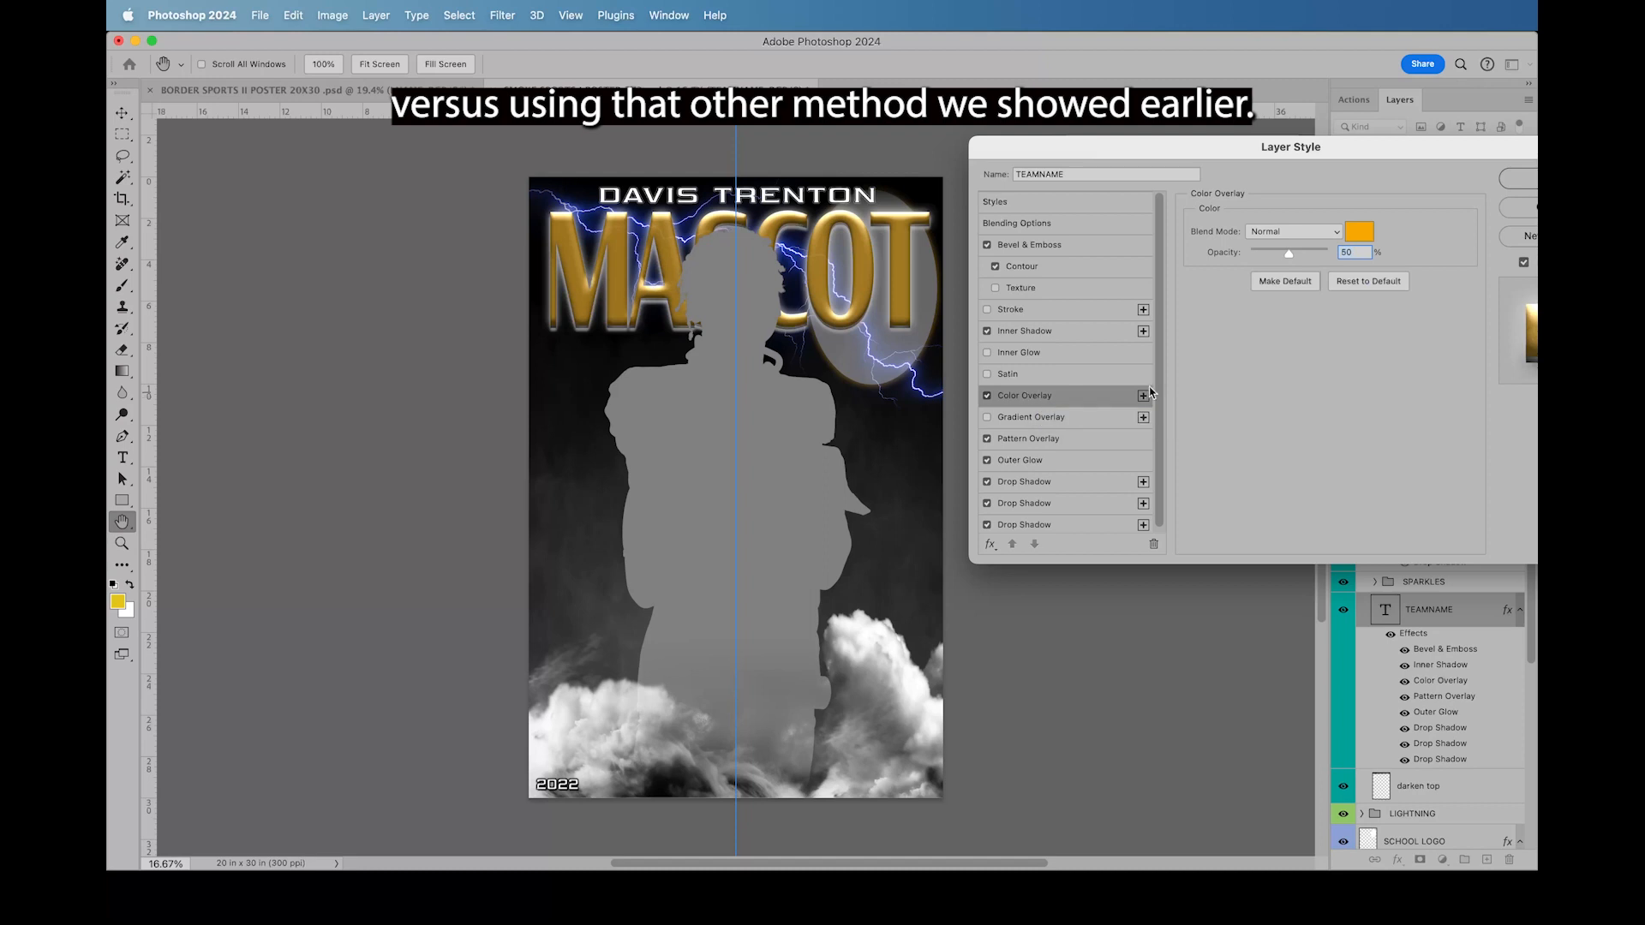
left_click(1360, 233)
left_click(1323, 504)
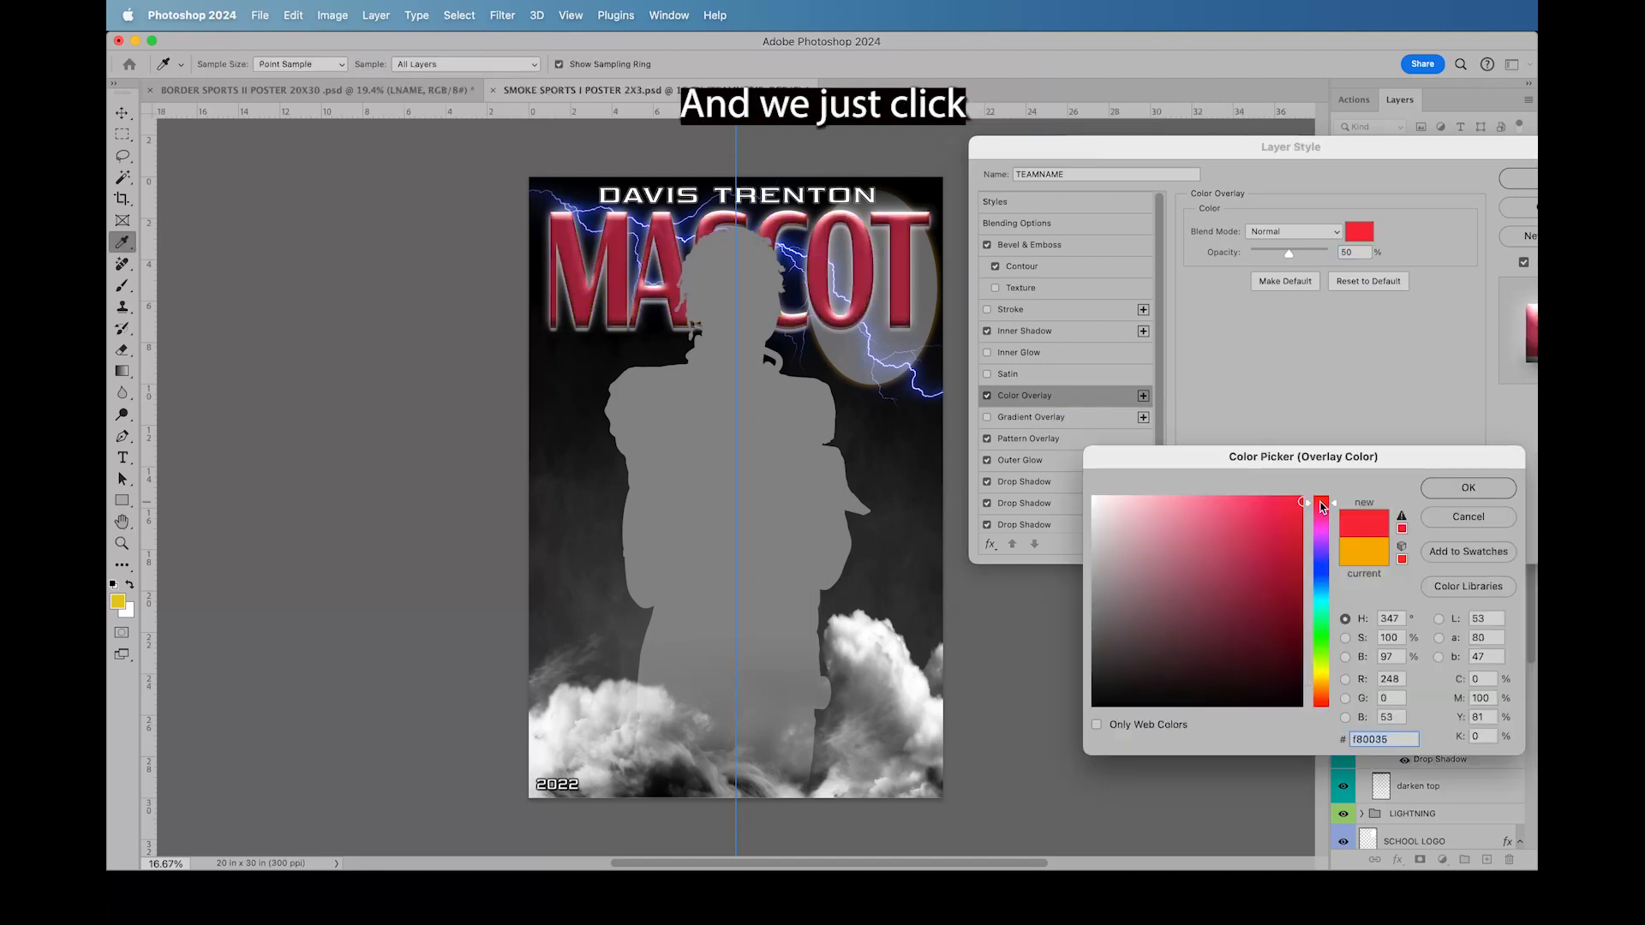
left_click(1468, 489)
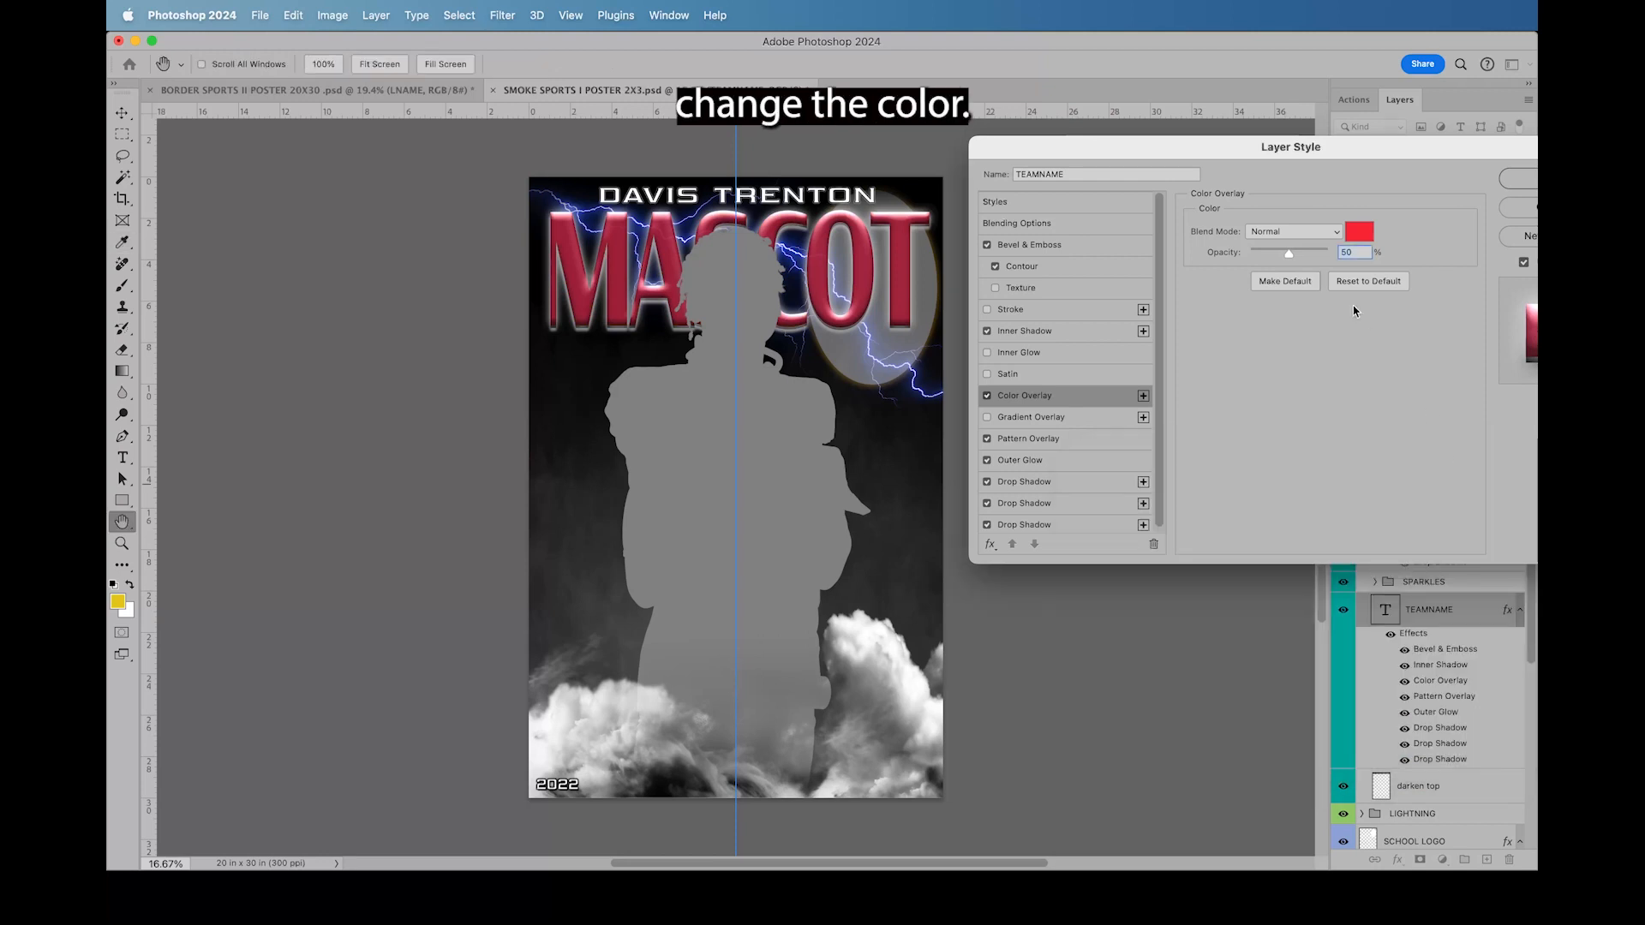
mouse_move(1290, 254)
left_mouse_down()
mouse_move(1350, 256)
mouse_move(1241, 256)
mouse_move(1282, 258)
left_mouse_up()
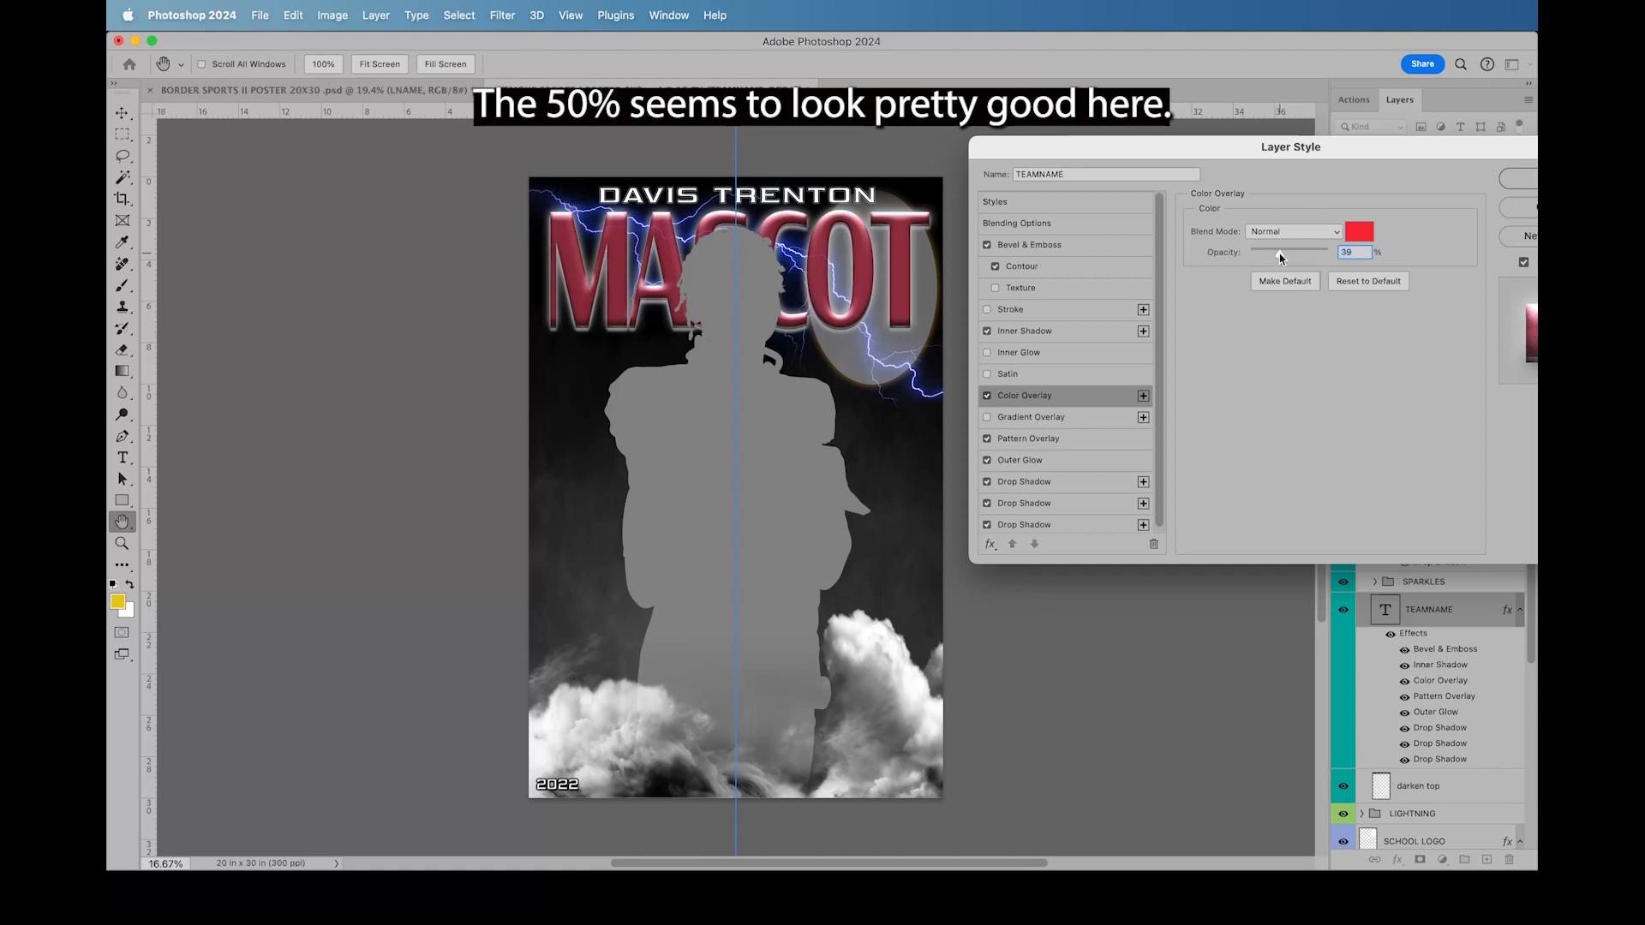
type("50")
Step: Review the Pattern Overlay and Outer Glow settings, switching the glow off and on to compare its effect
left_click(1029, 439)
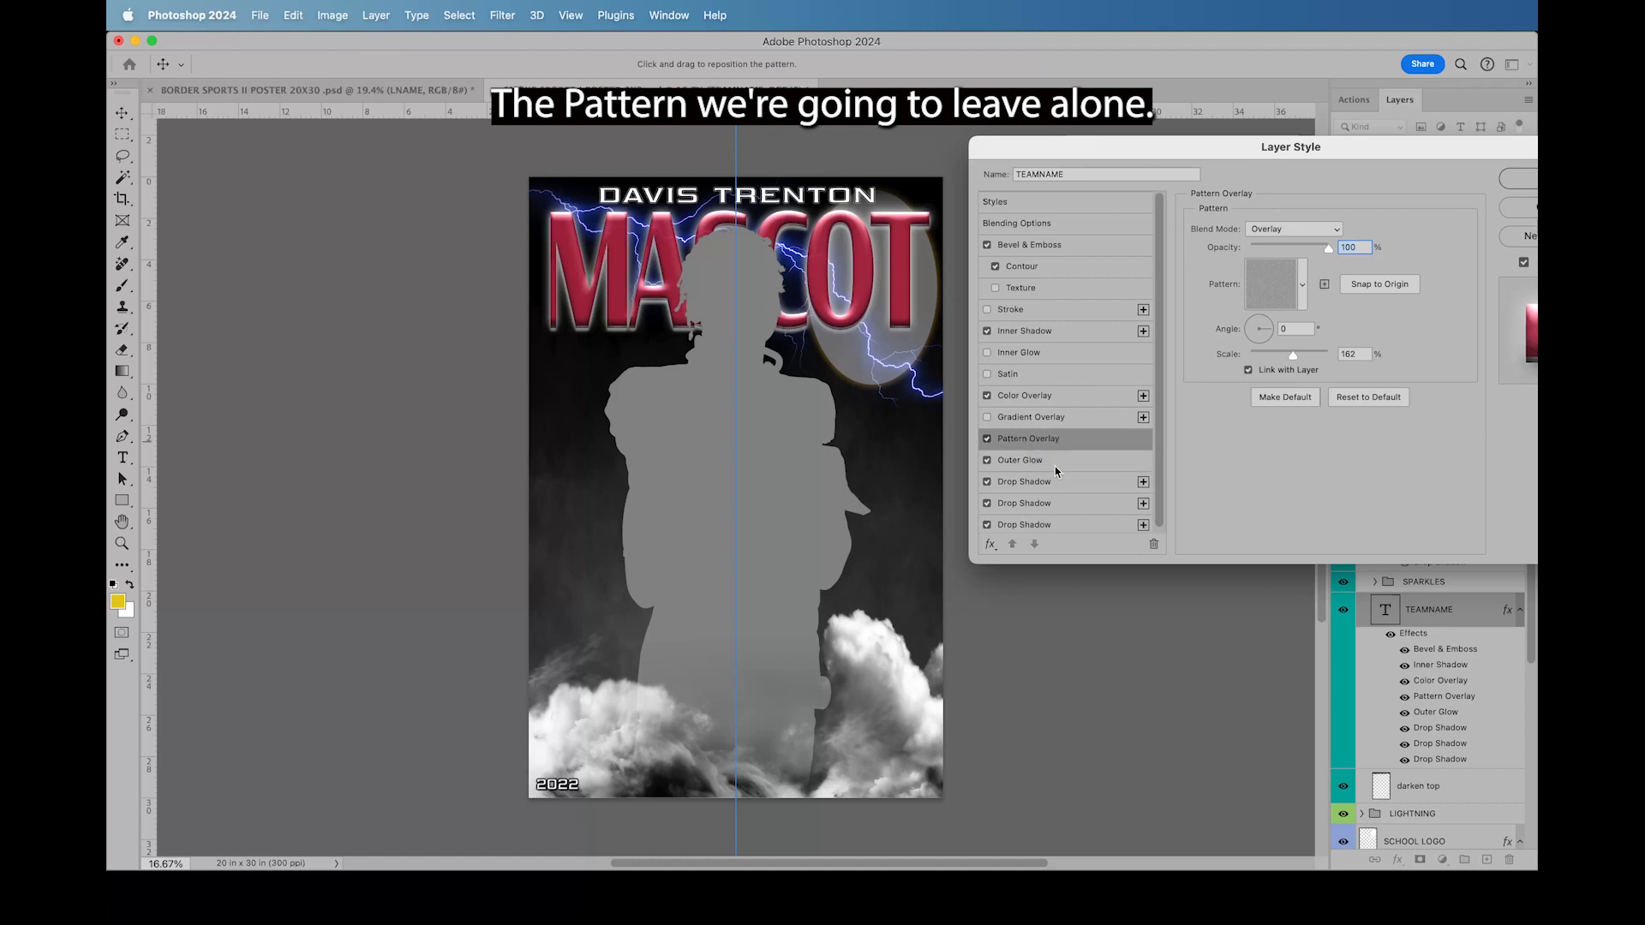
left_click(1027, 463)
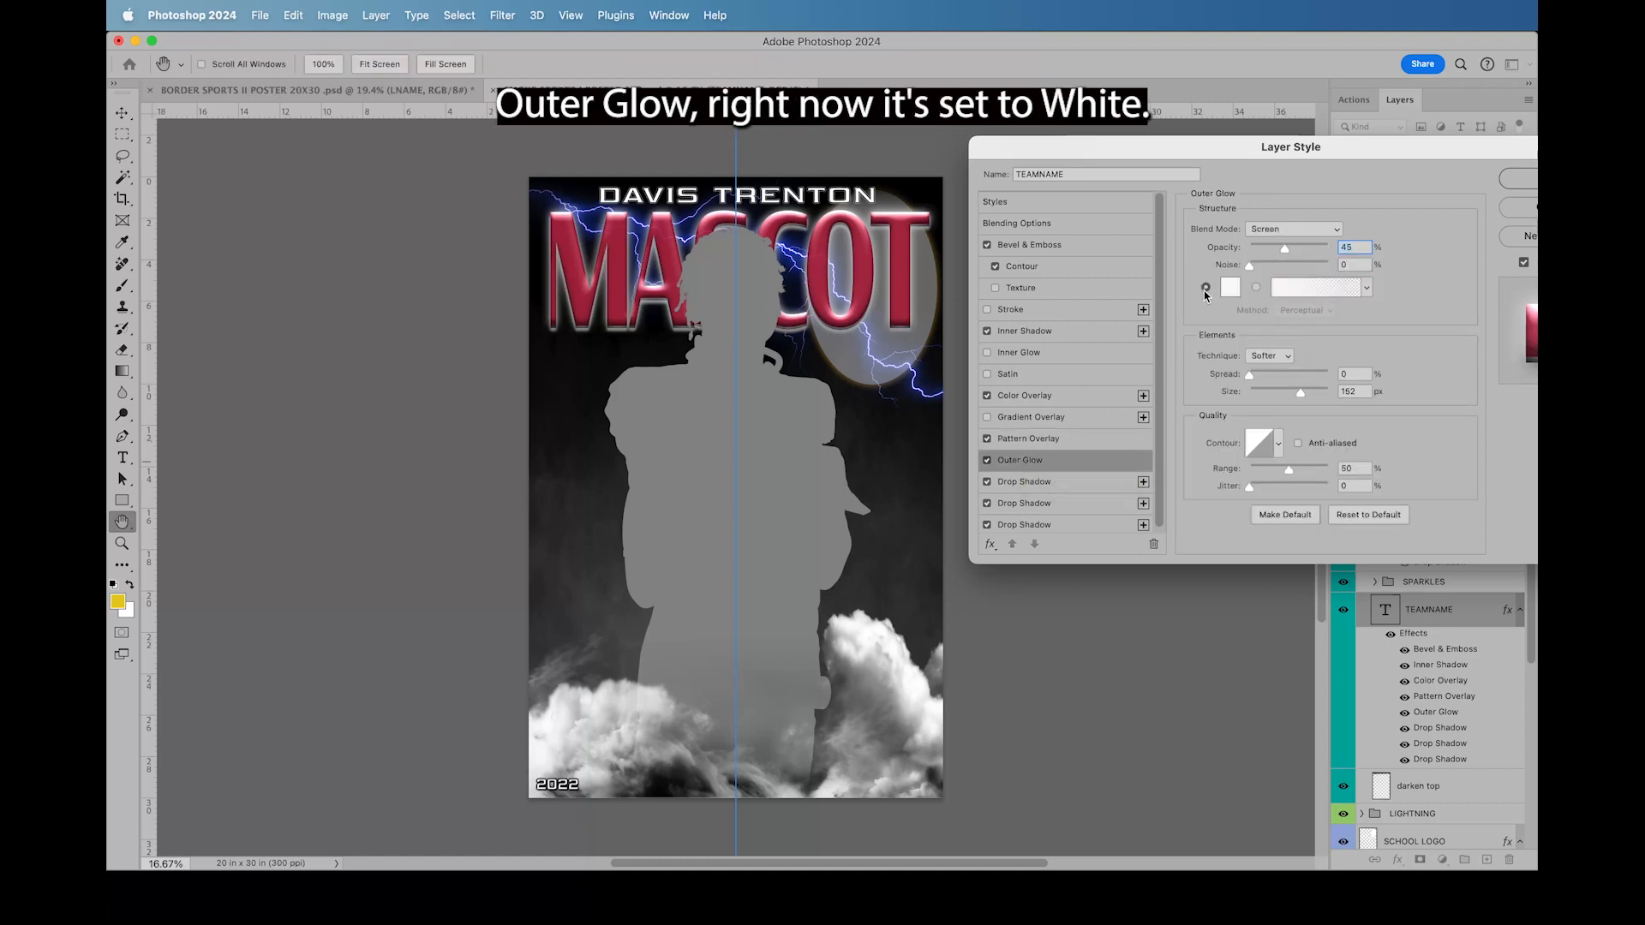
left_click(986, 461)
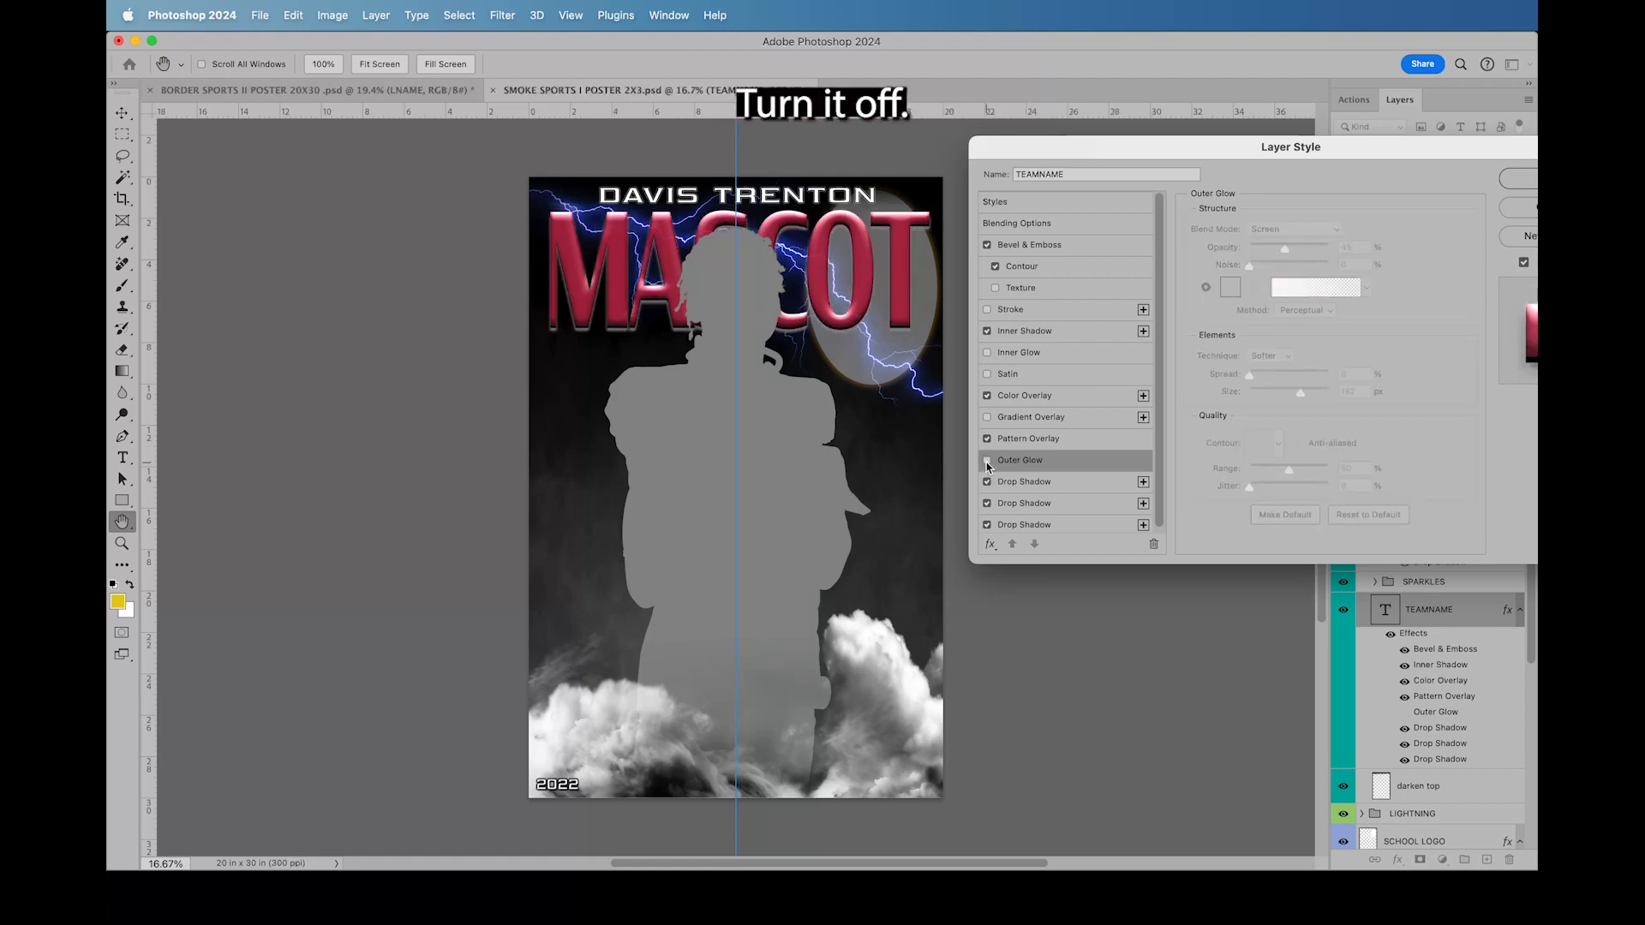
left_click(987, 461)
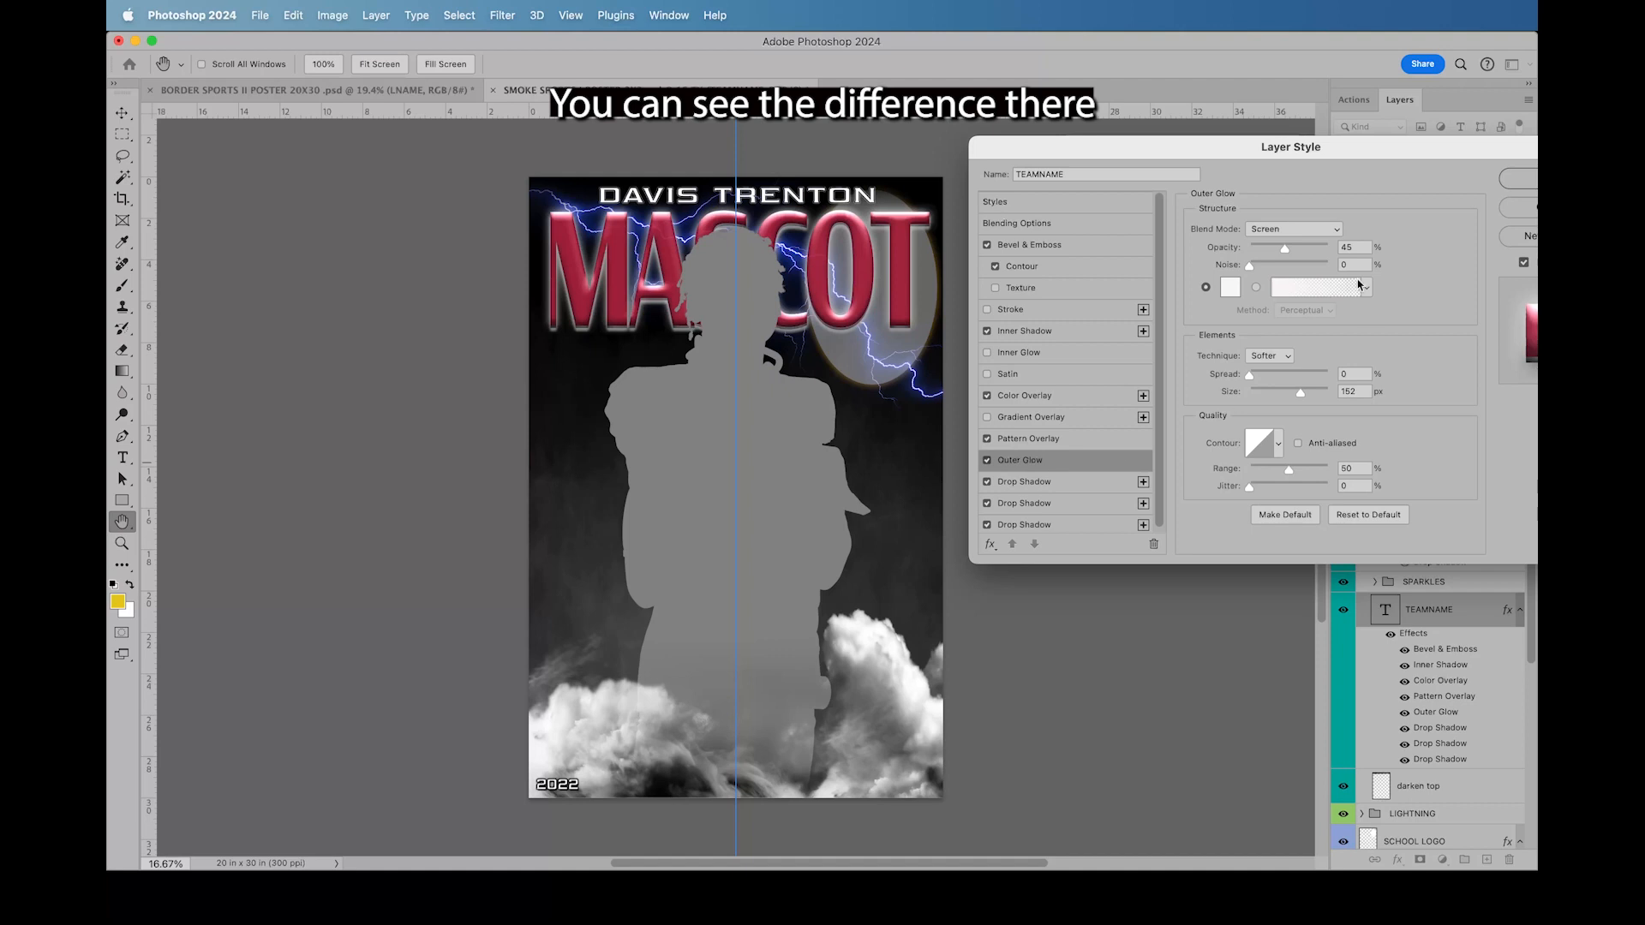
Step: Change the team name's Outer Glow color to bright yellow (eff20c)
left_click(1230, 287)
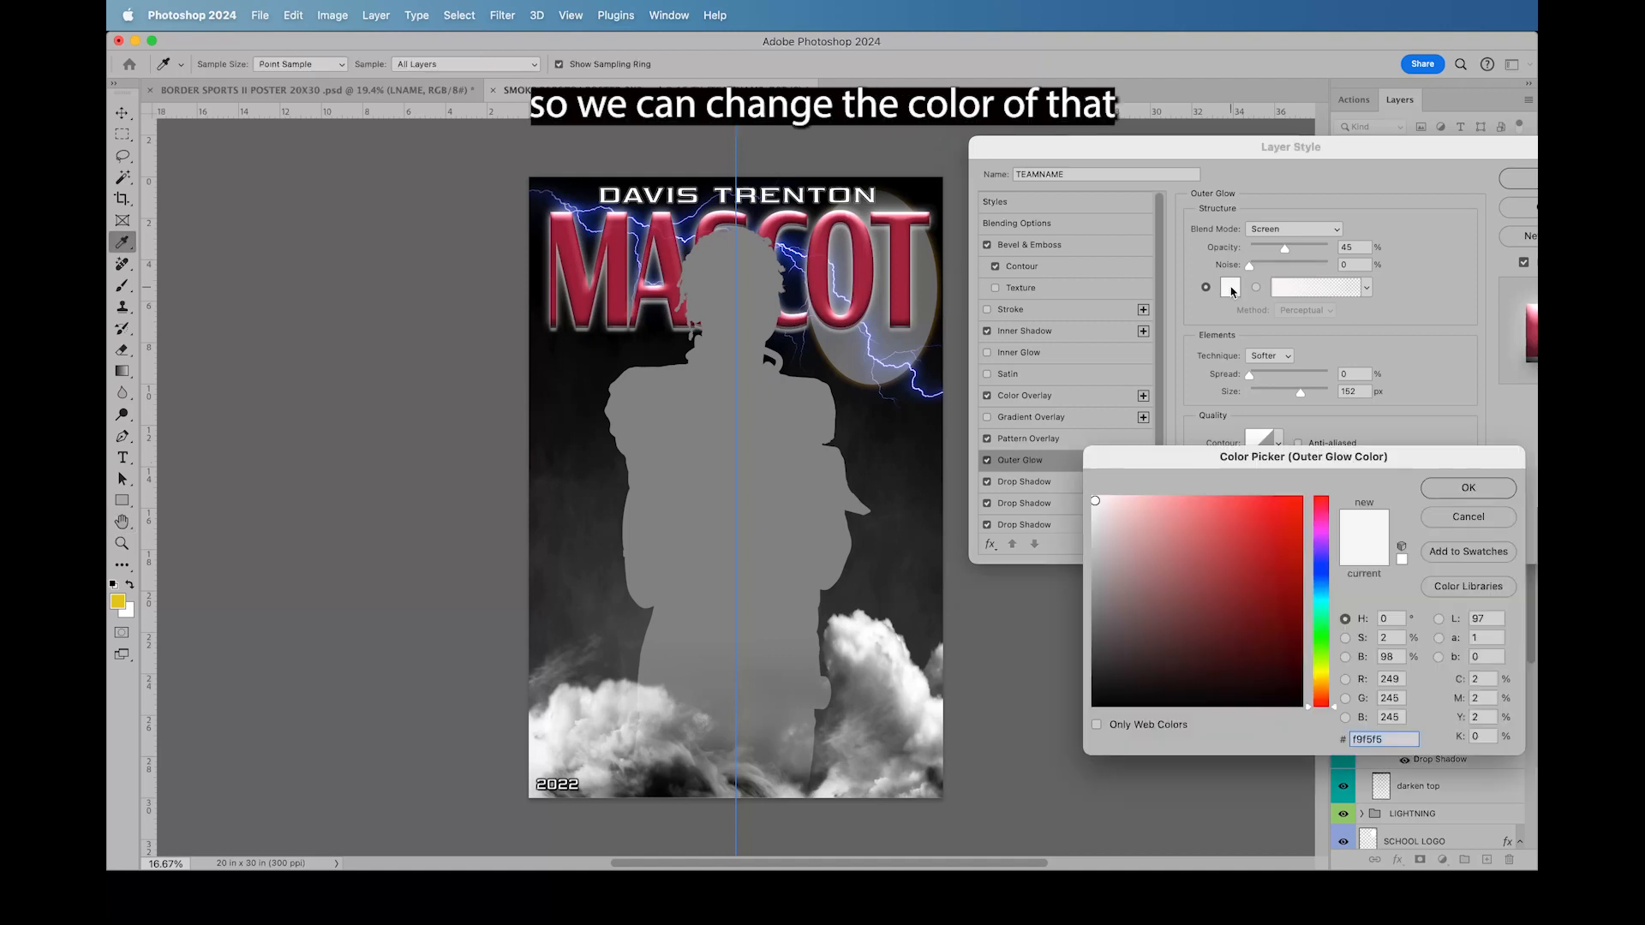
left_click(1321, 672)
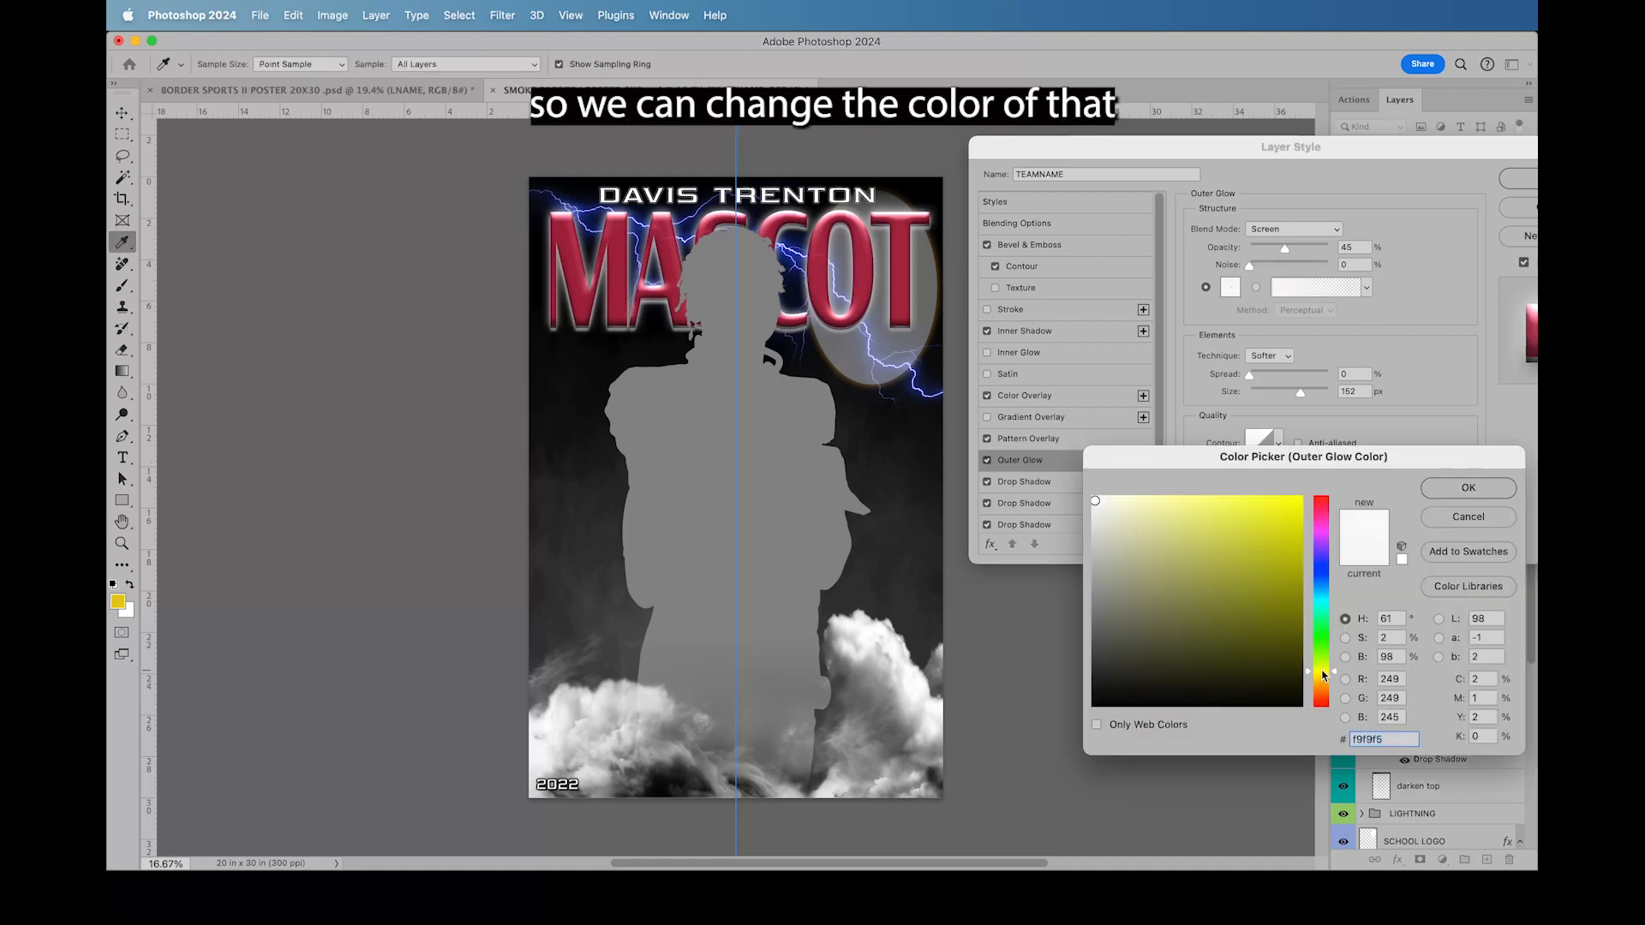
left_click(1291, 505)
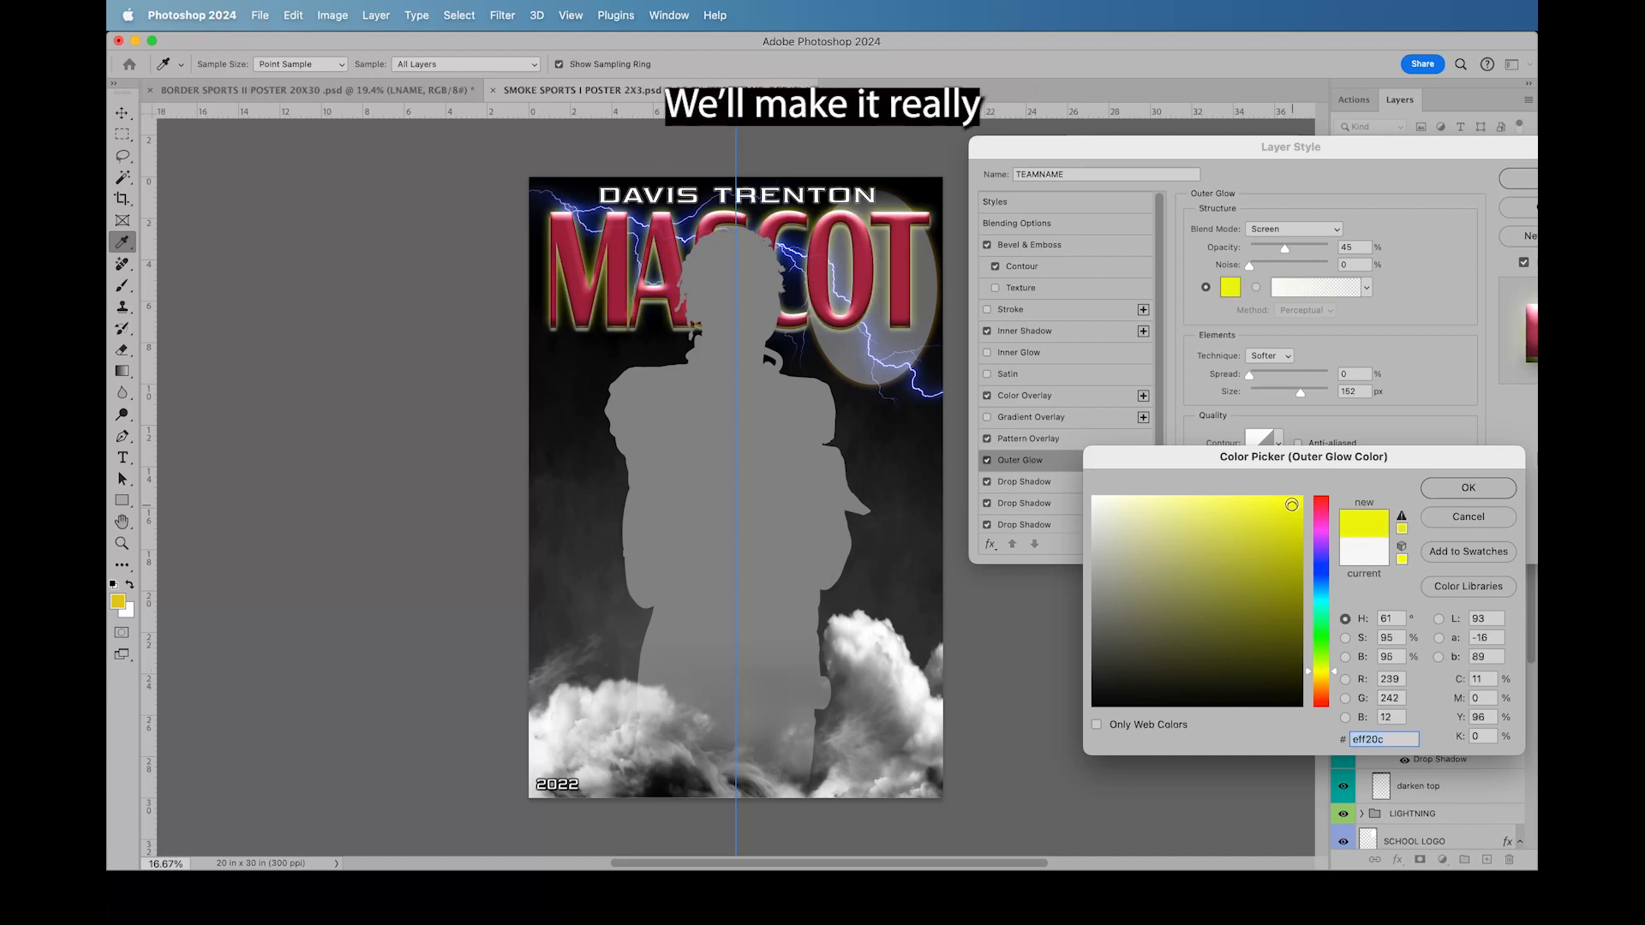
left_click(1469, 490)
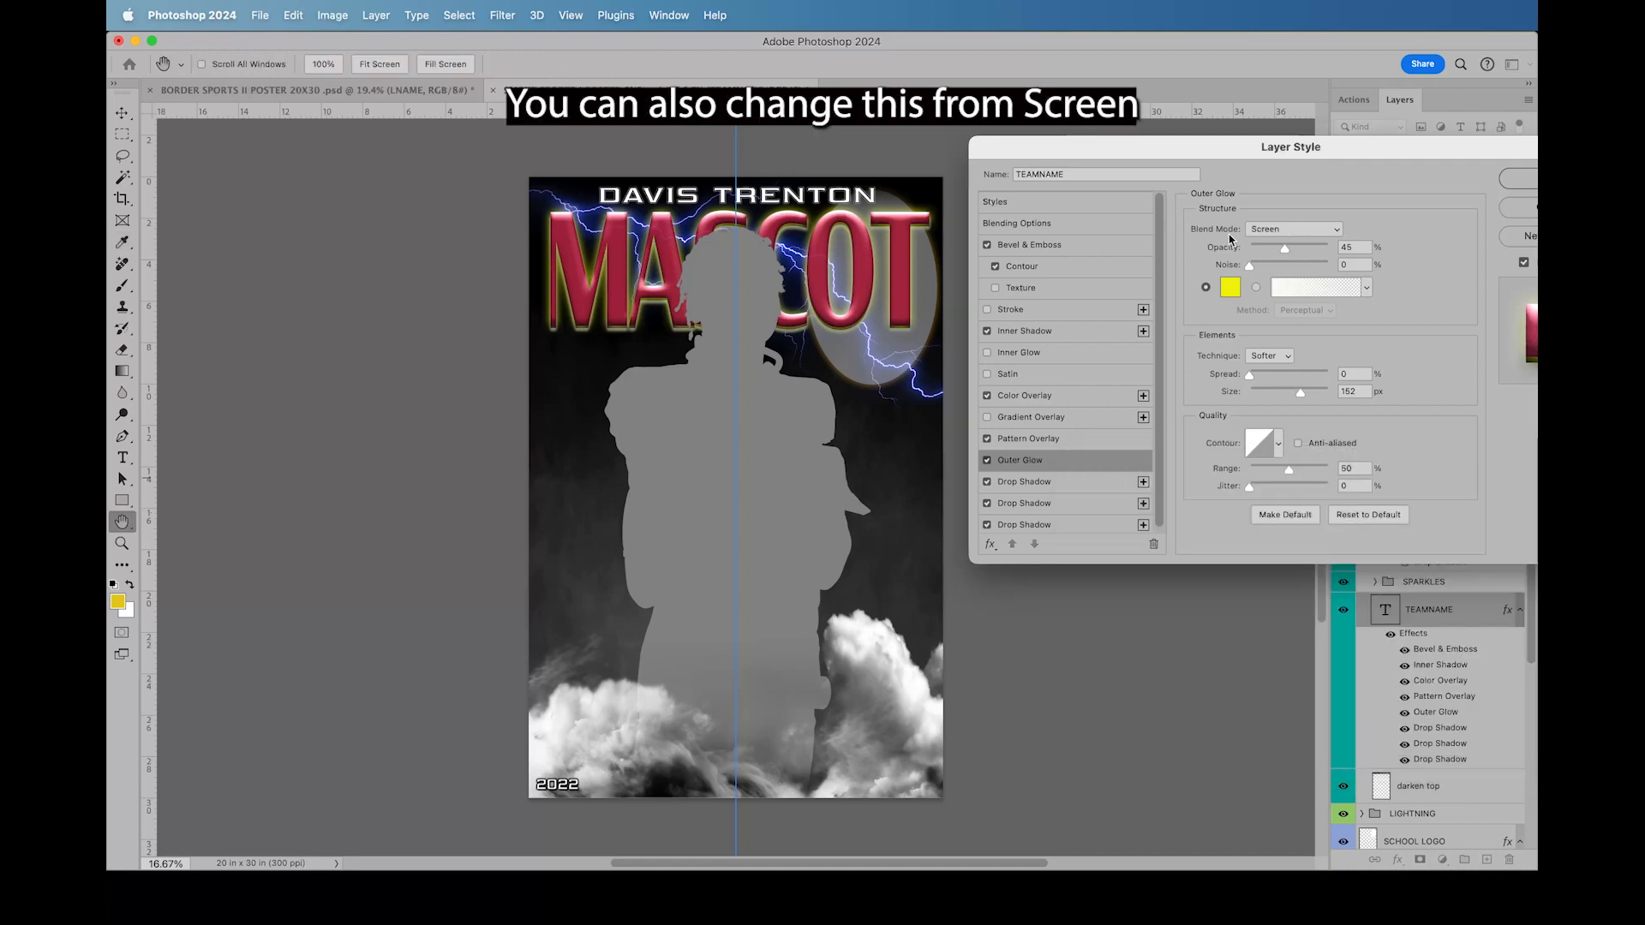
Step: Try the Outer Glow in Normal blend mode, return it to Screen, and adjust its opacity to 47% along with its size
left_click(1338, 233)
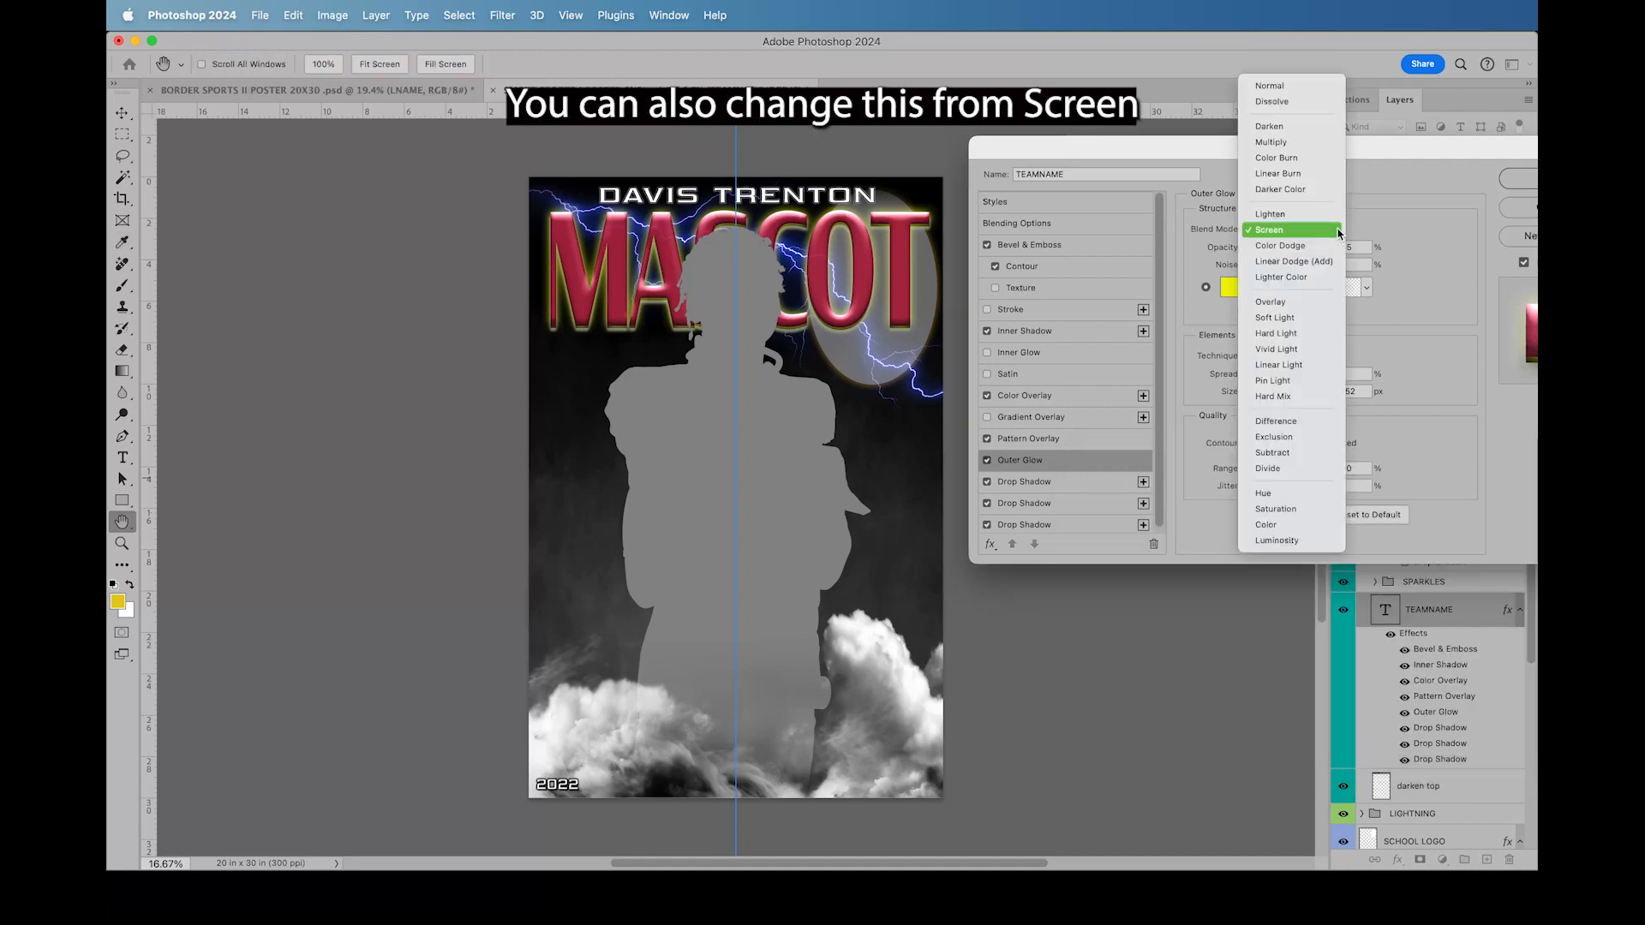
left_click(1301, 87)
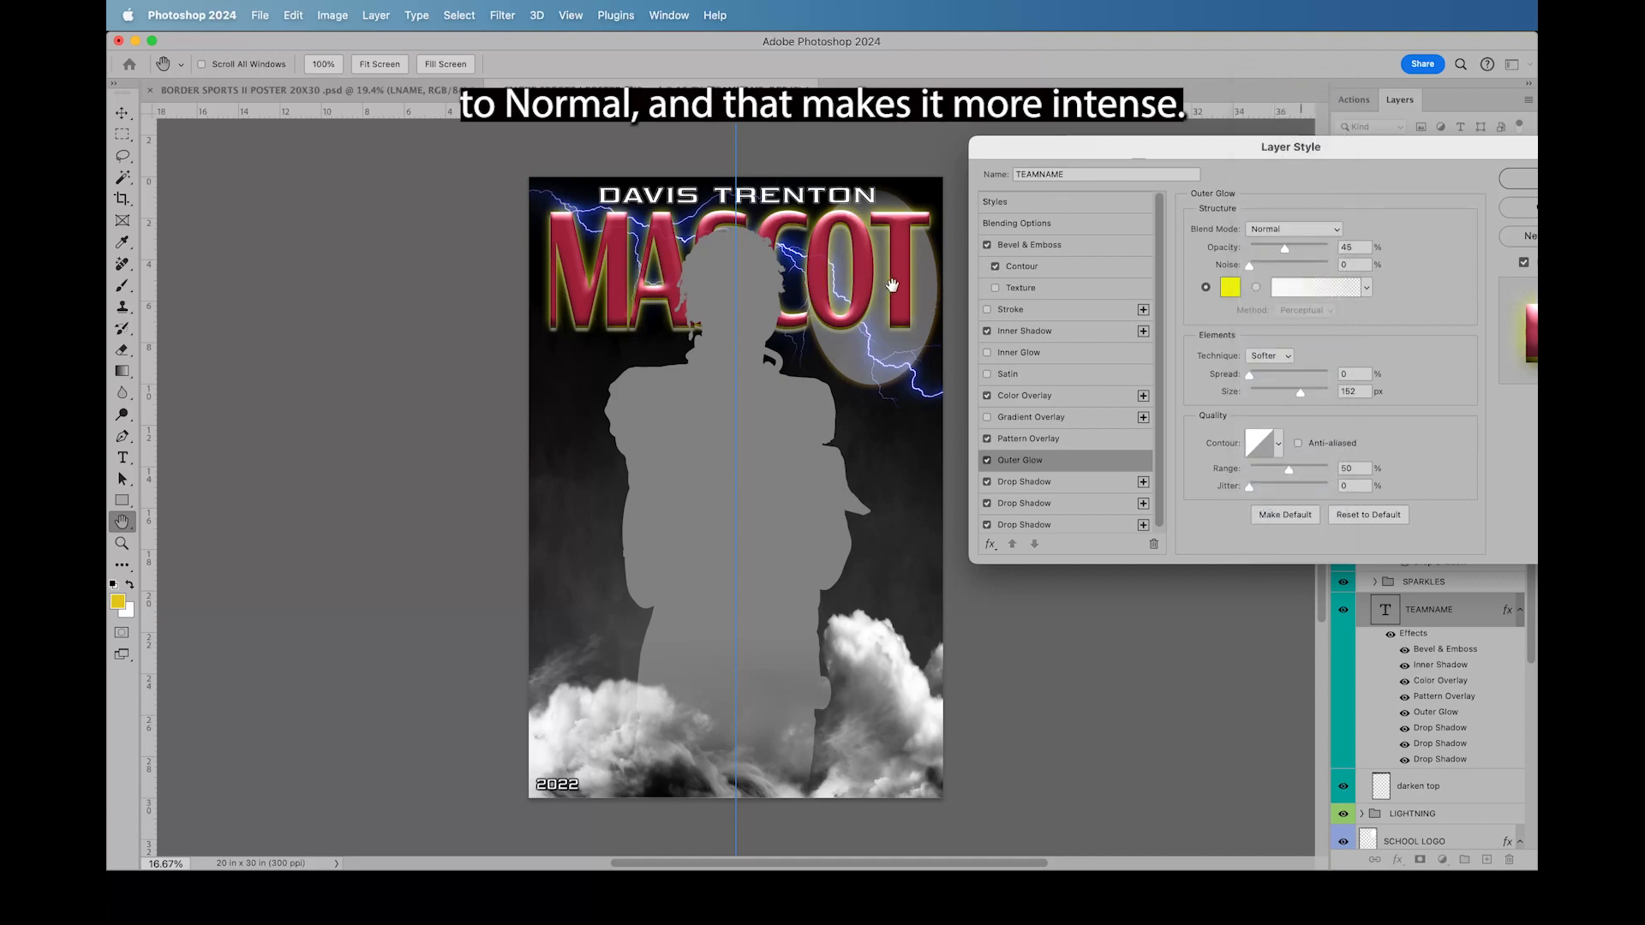
left_click(1340, 230)
left_click(1310, 347)
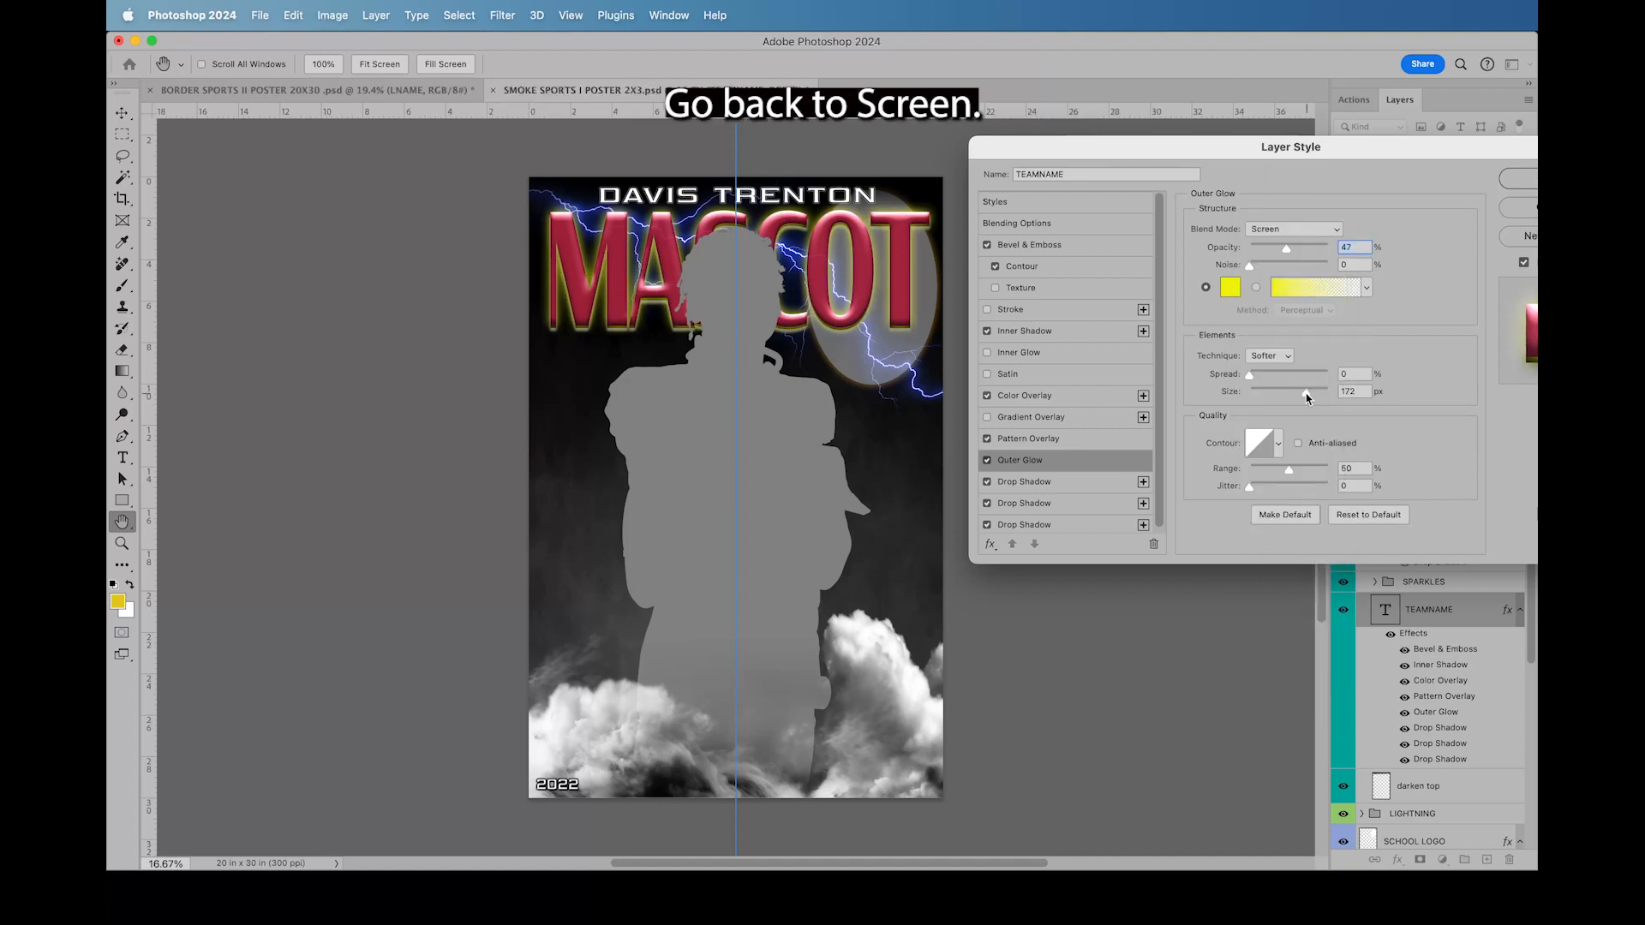
left_click_drag(1306, 394, 1303, 393)
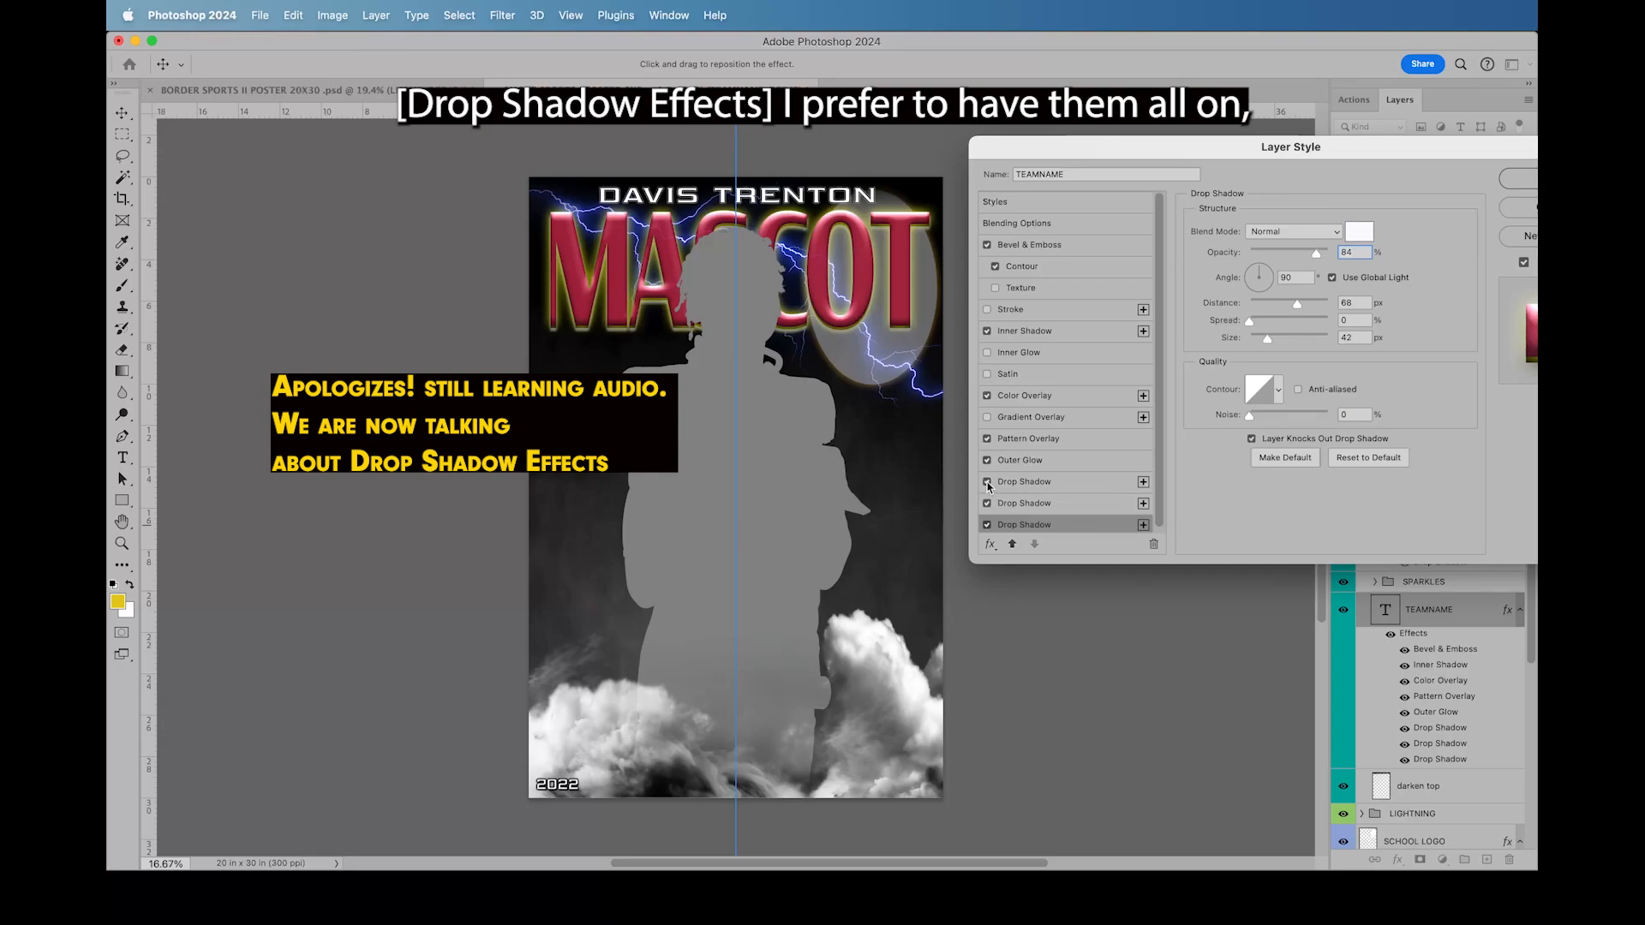
Step: Turn all three Drop Shadow effects off and back on one by one, and apply the layer style
left_click(987, 481)
left_click(987, 503)
left_click(987, 524)
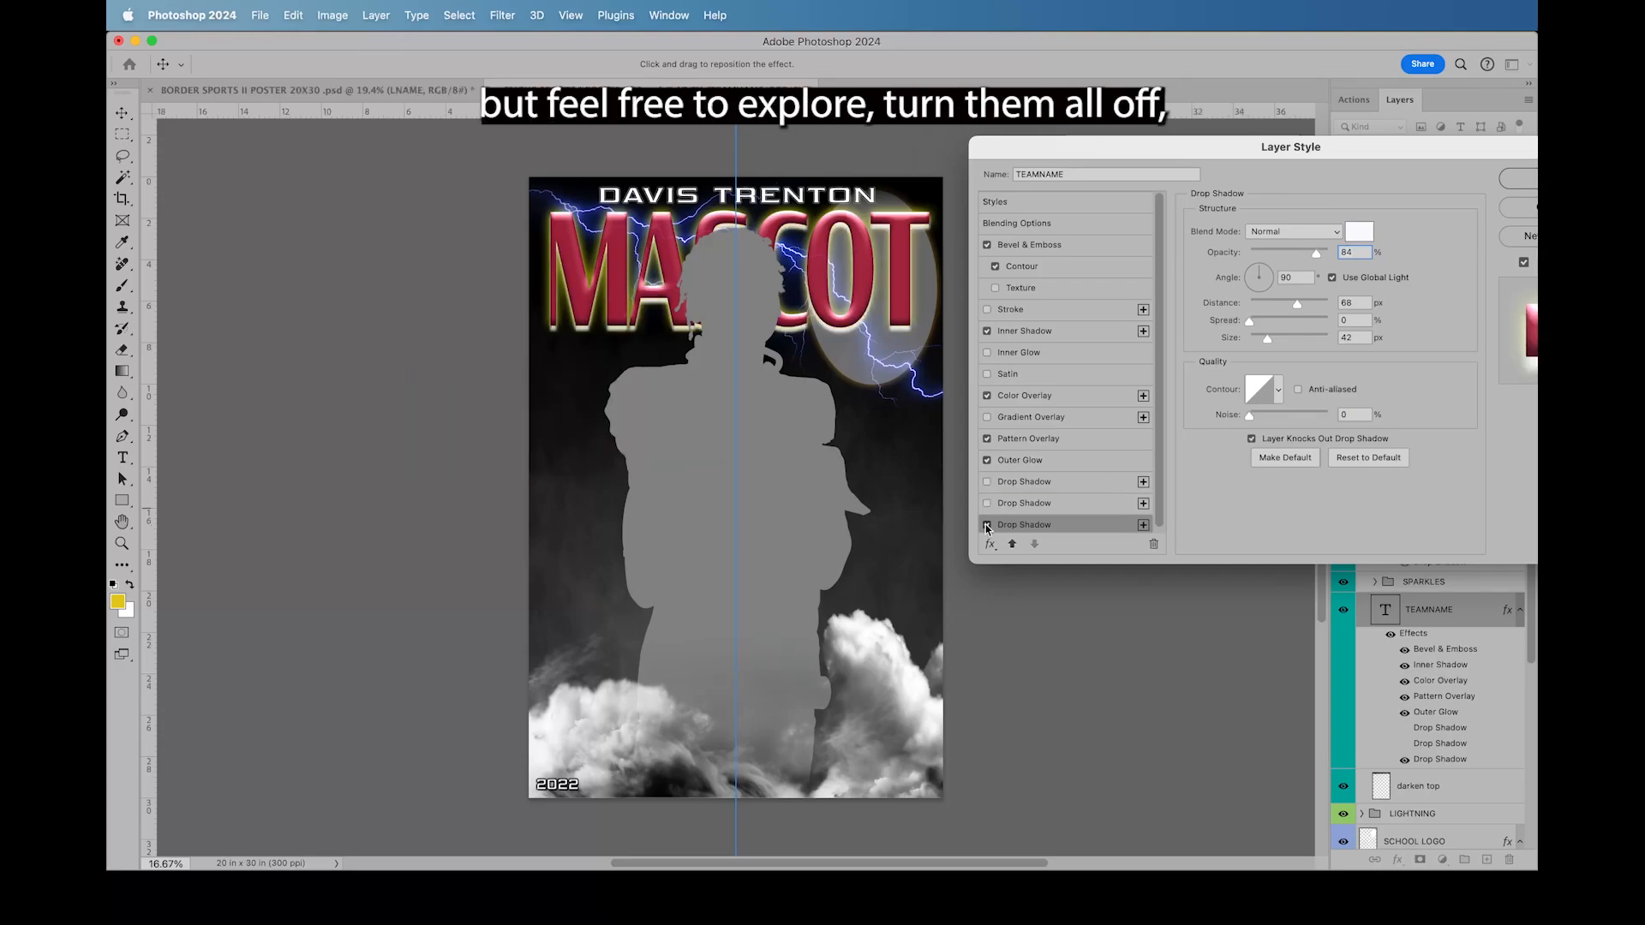
left_click(987, 524)
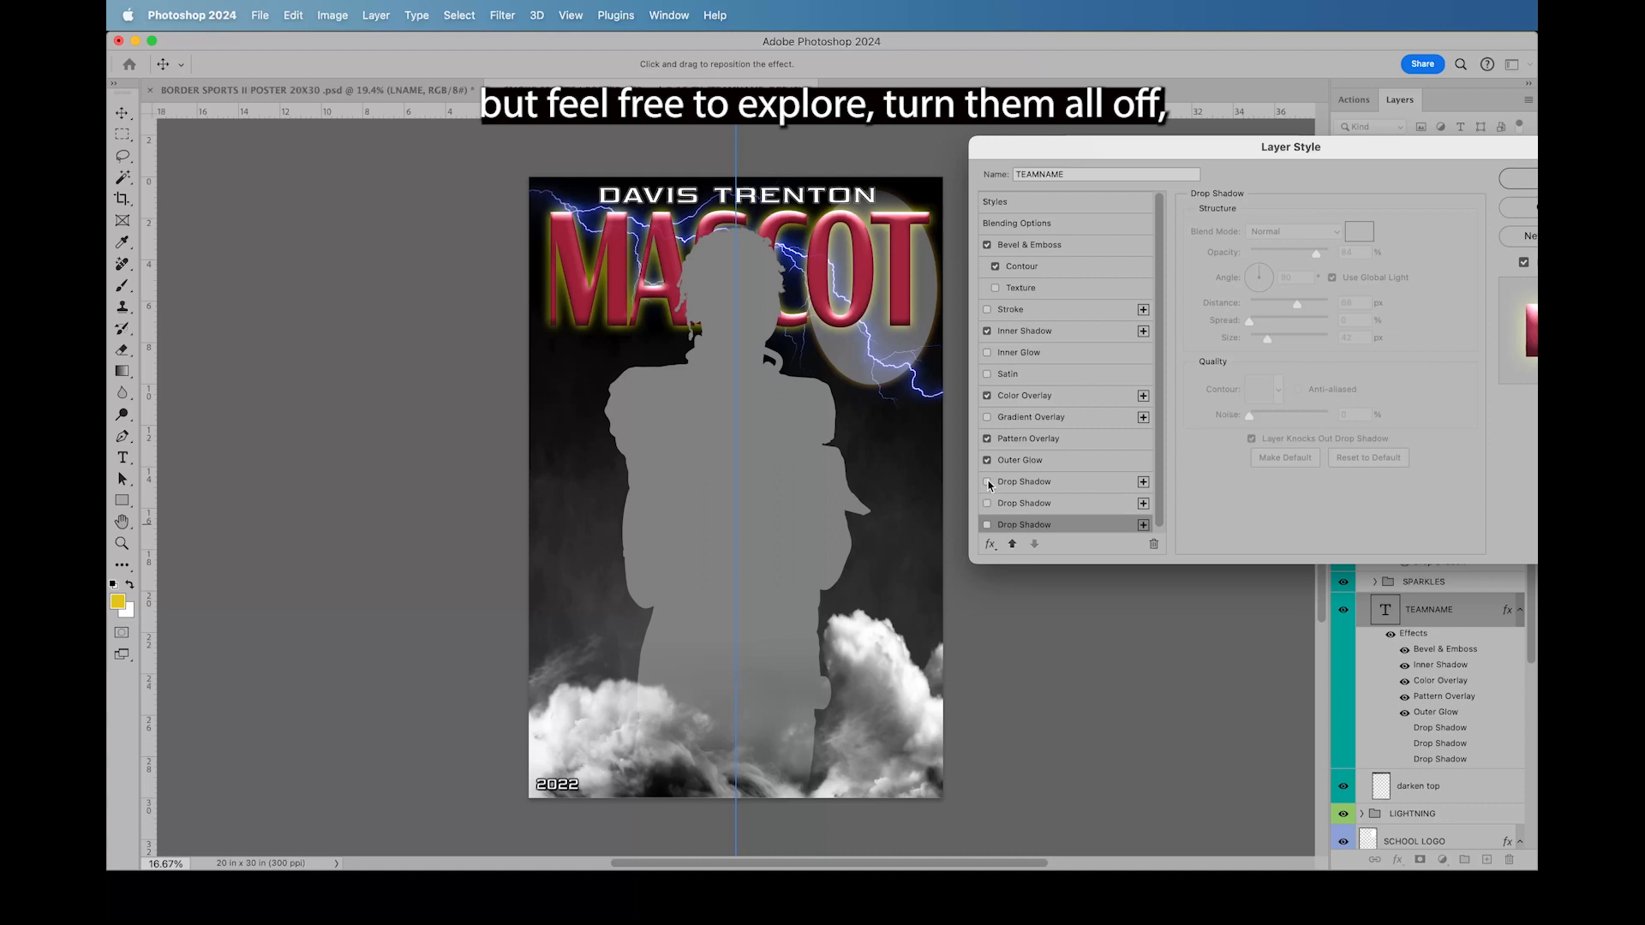
left_click(987, 482)
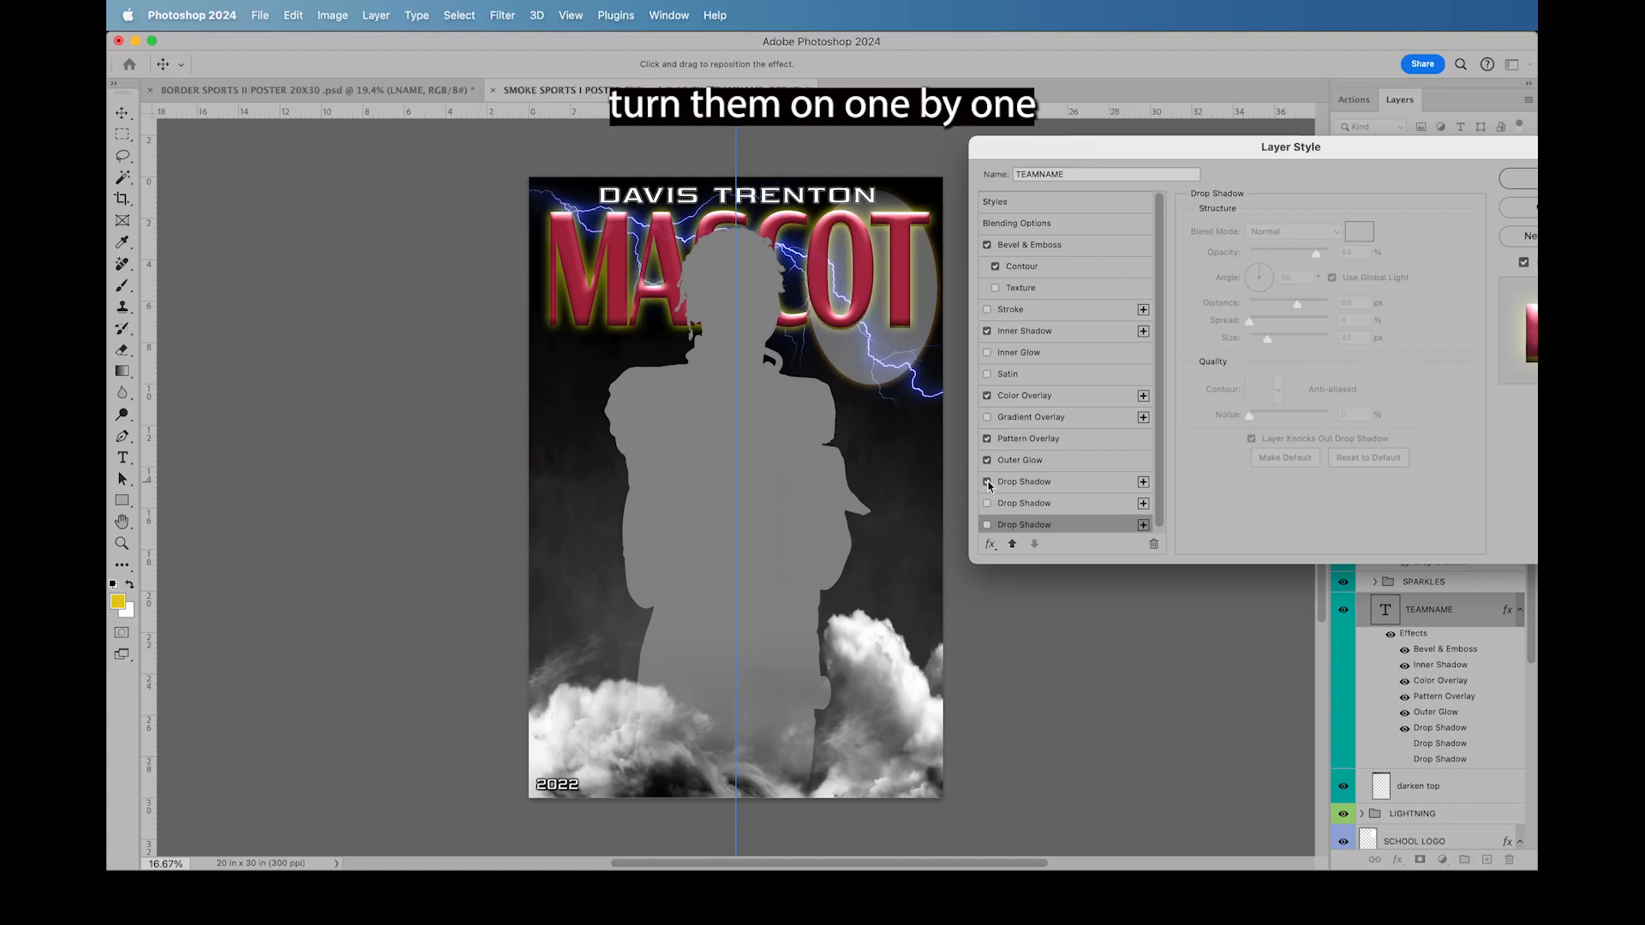
left_click(988, 504)
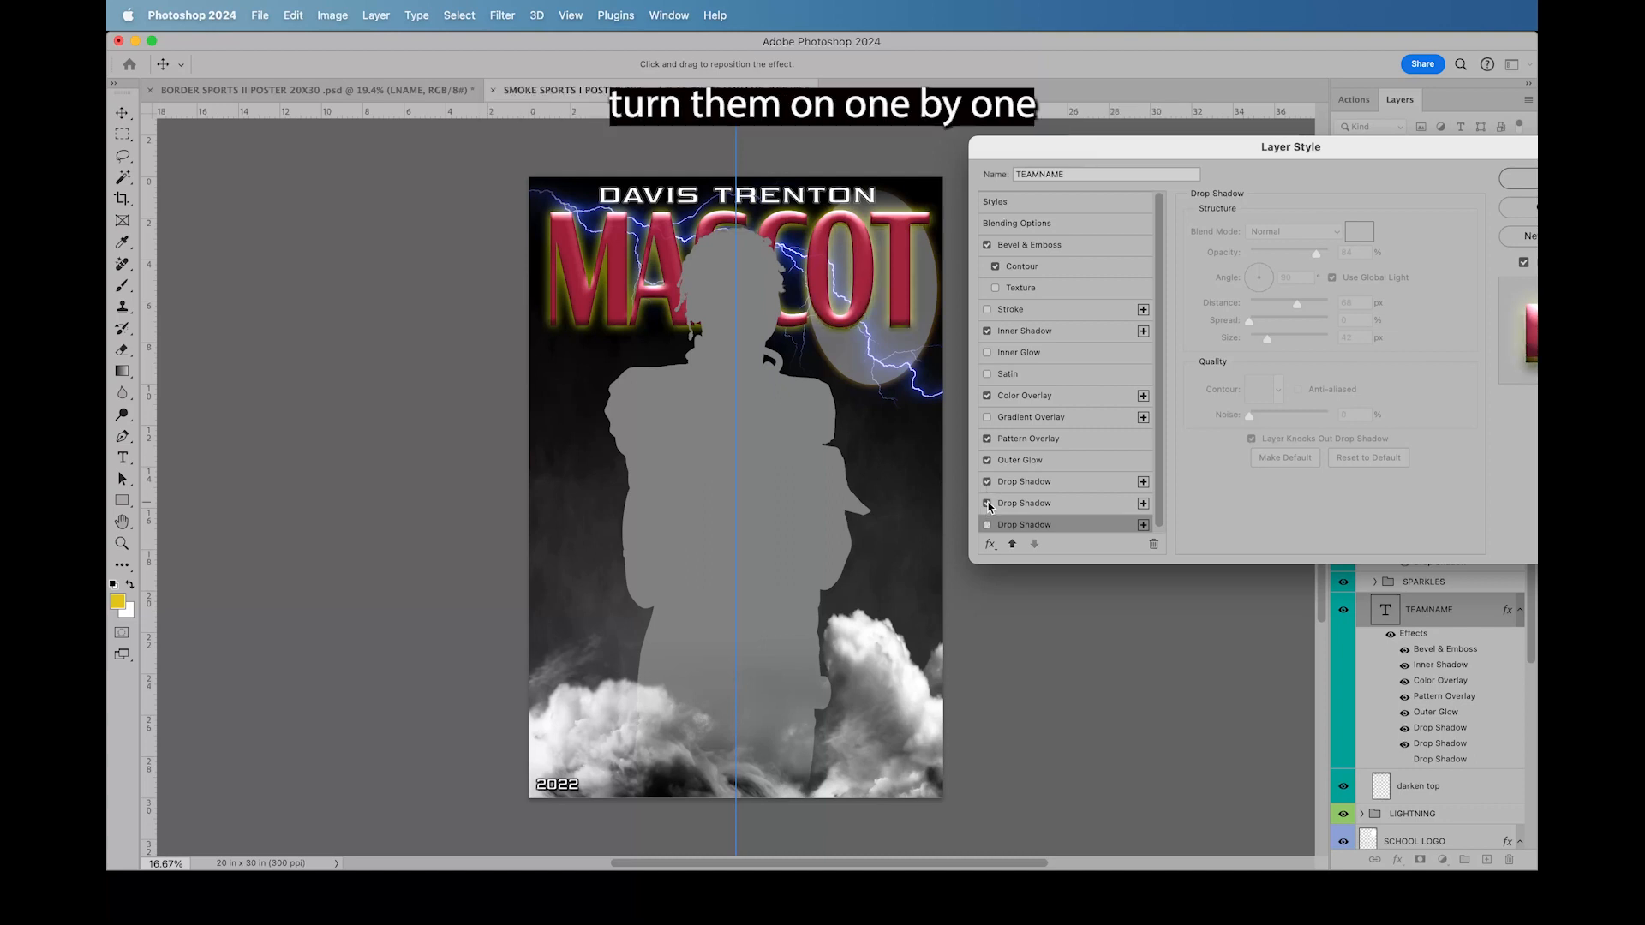
left_click(987, 525)
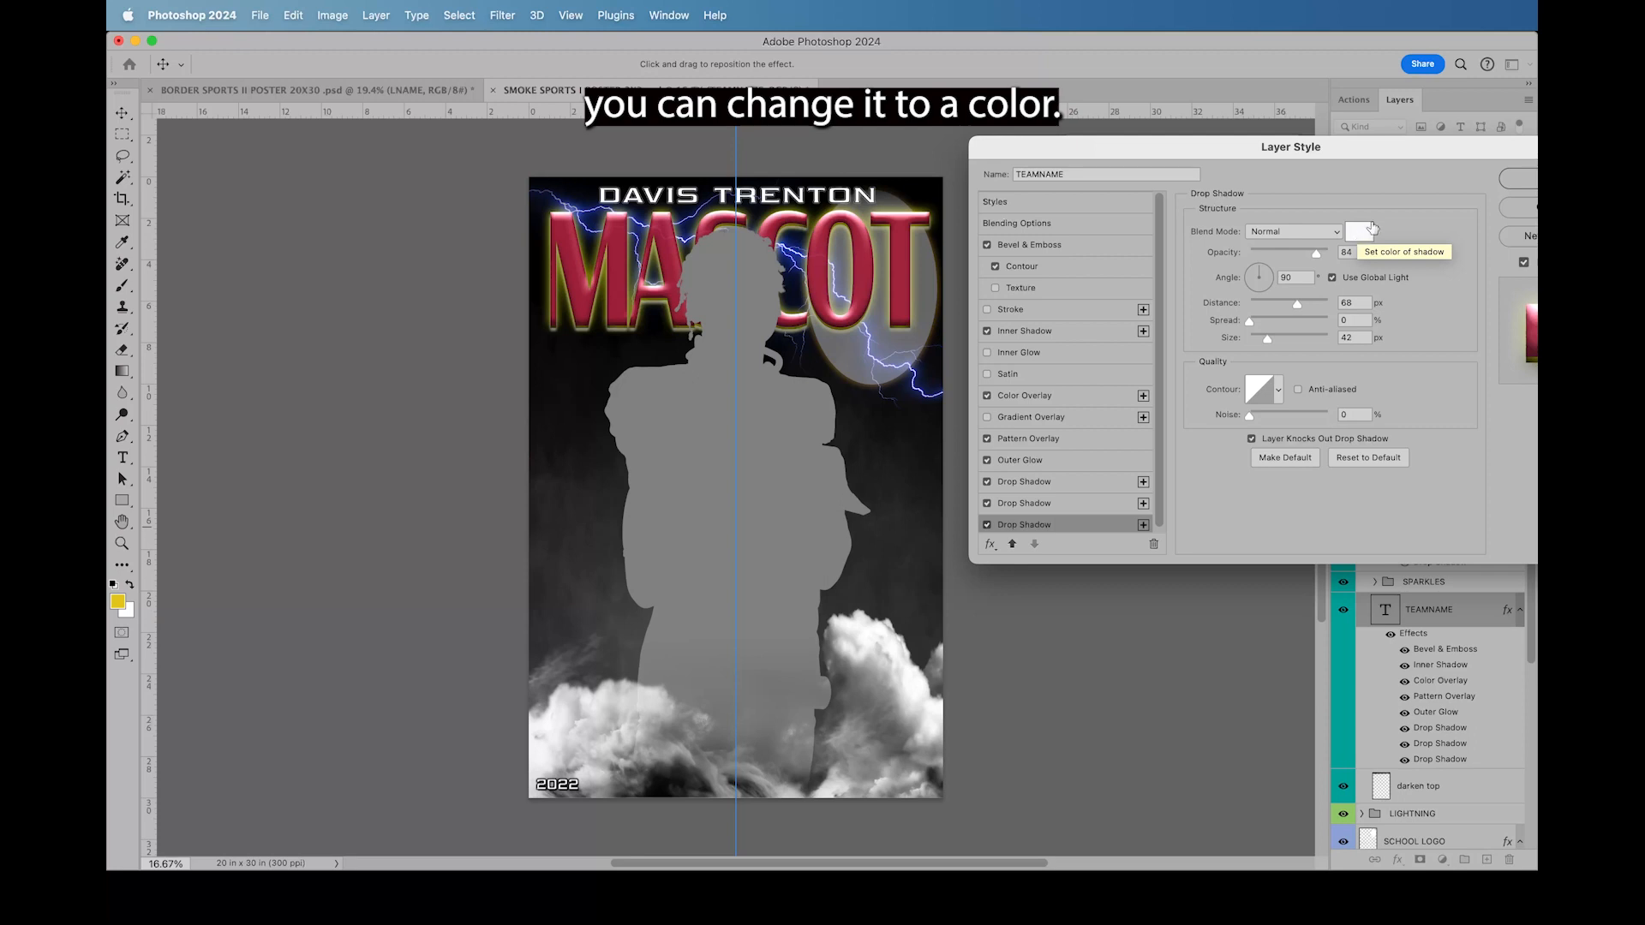
left_click_drag(1355, 154, 1272, 164)
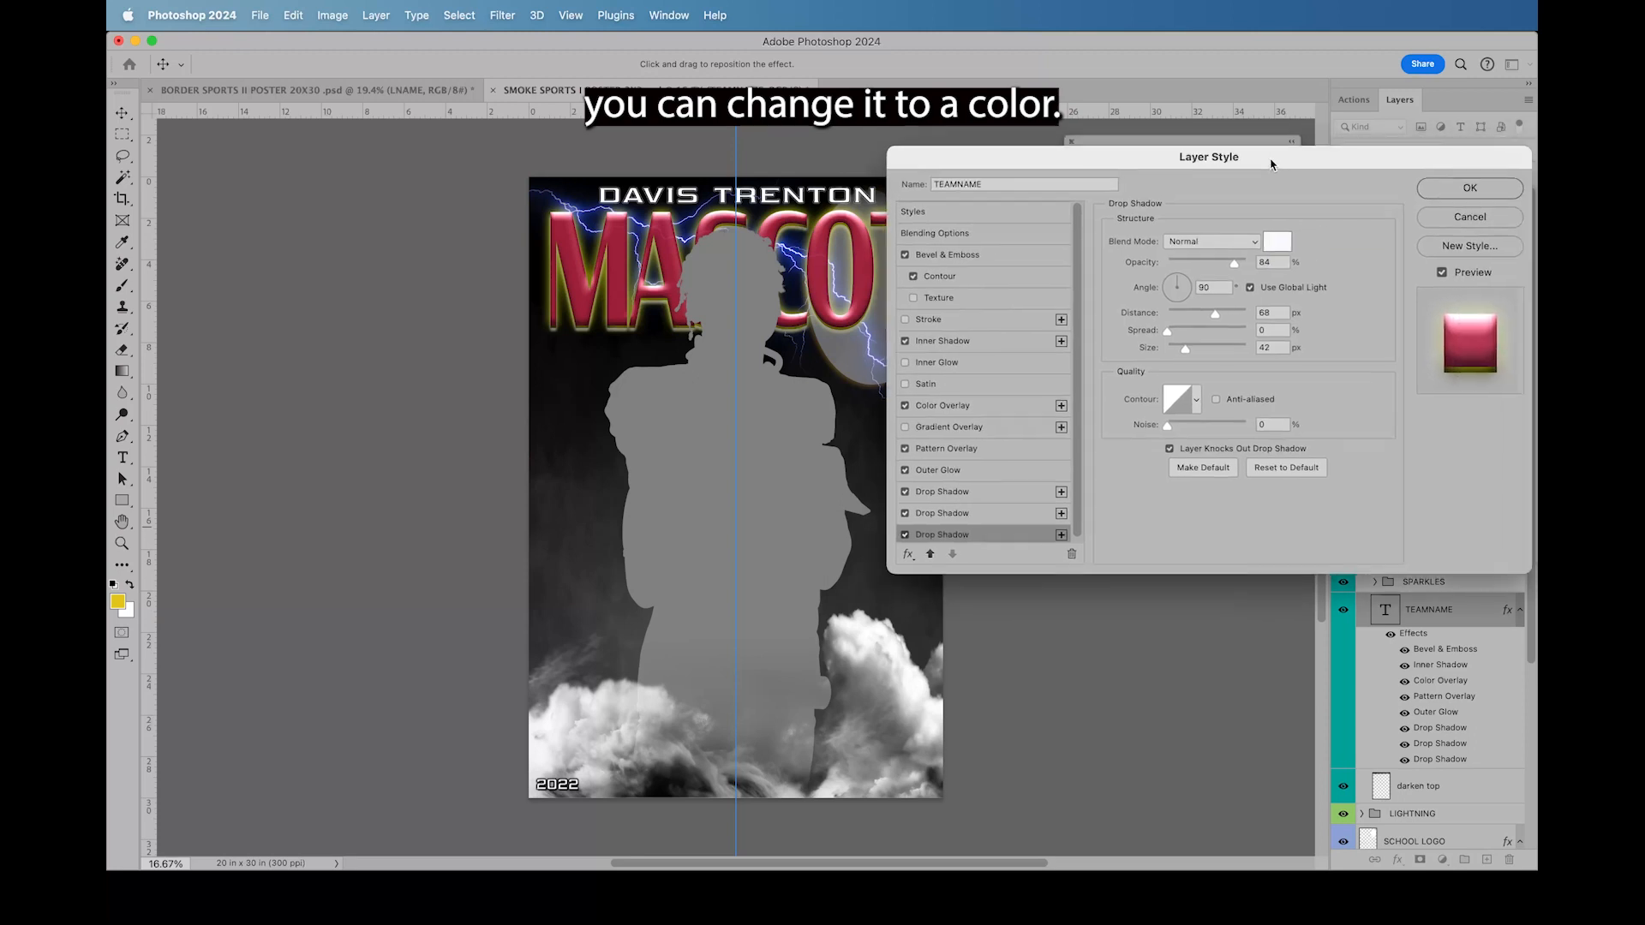
left_click(1475, 192)
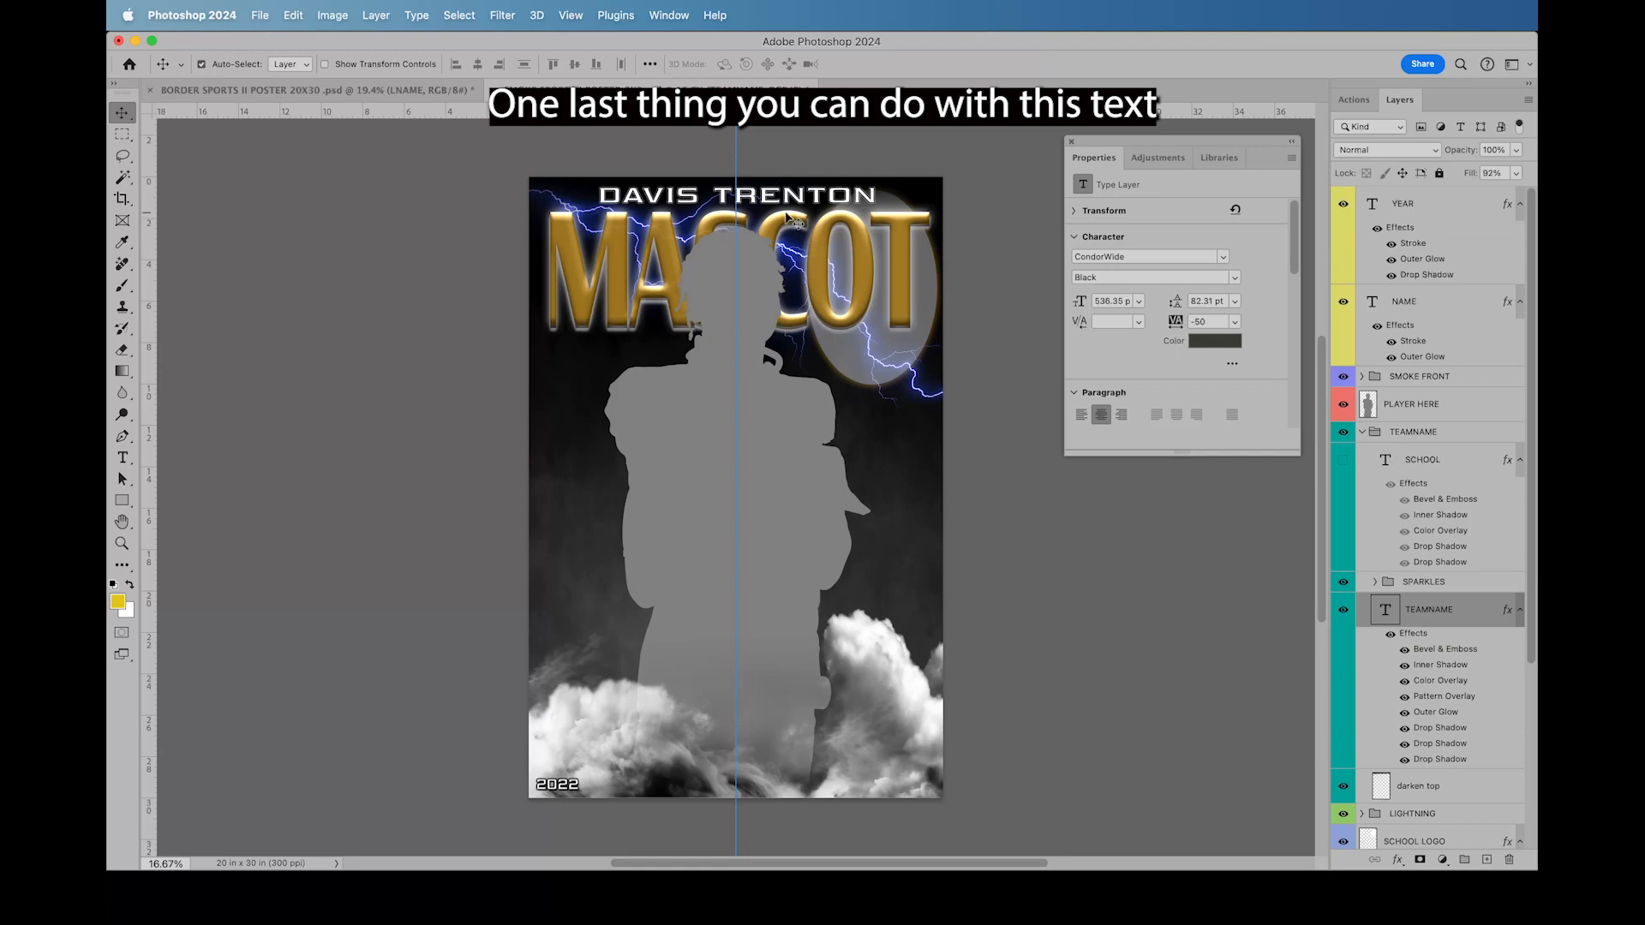
Step: Reduce the TEAMNAME layer's fill to 0% and turn off its Color Overlay effect for see-through lettering
left_click(1517, 176)
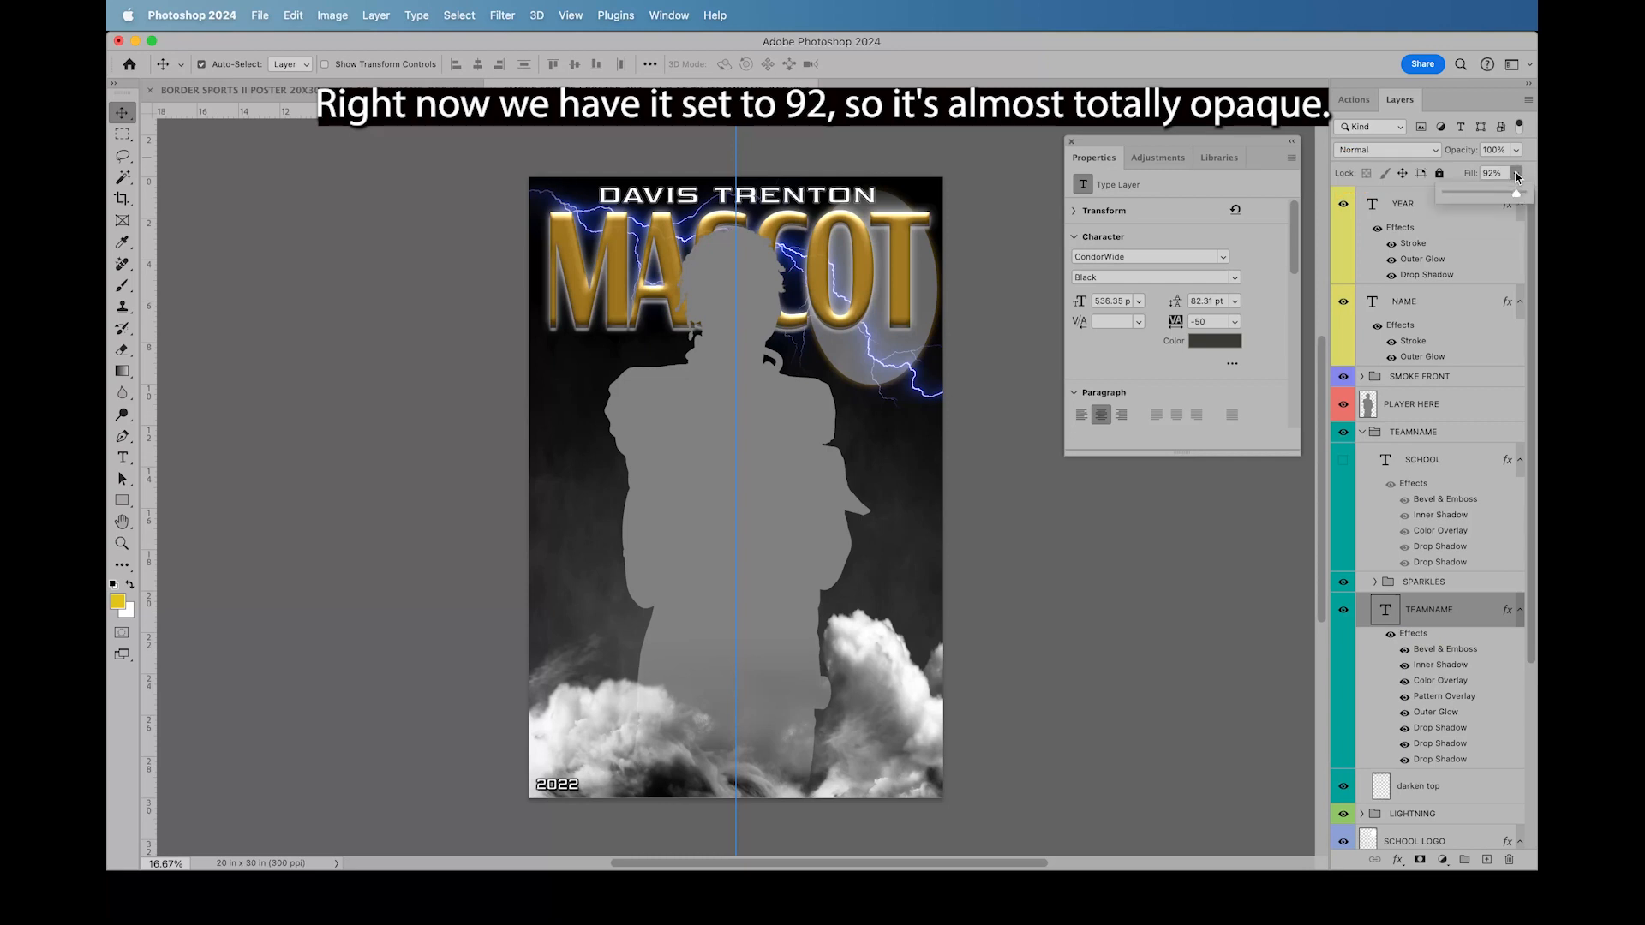
left_click_drag(1515, 193, 1522, 193)
left_click_drag(1522, 195, 1446, 198)
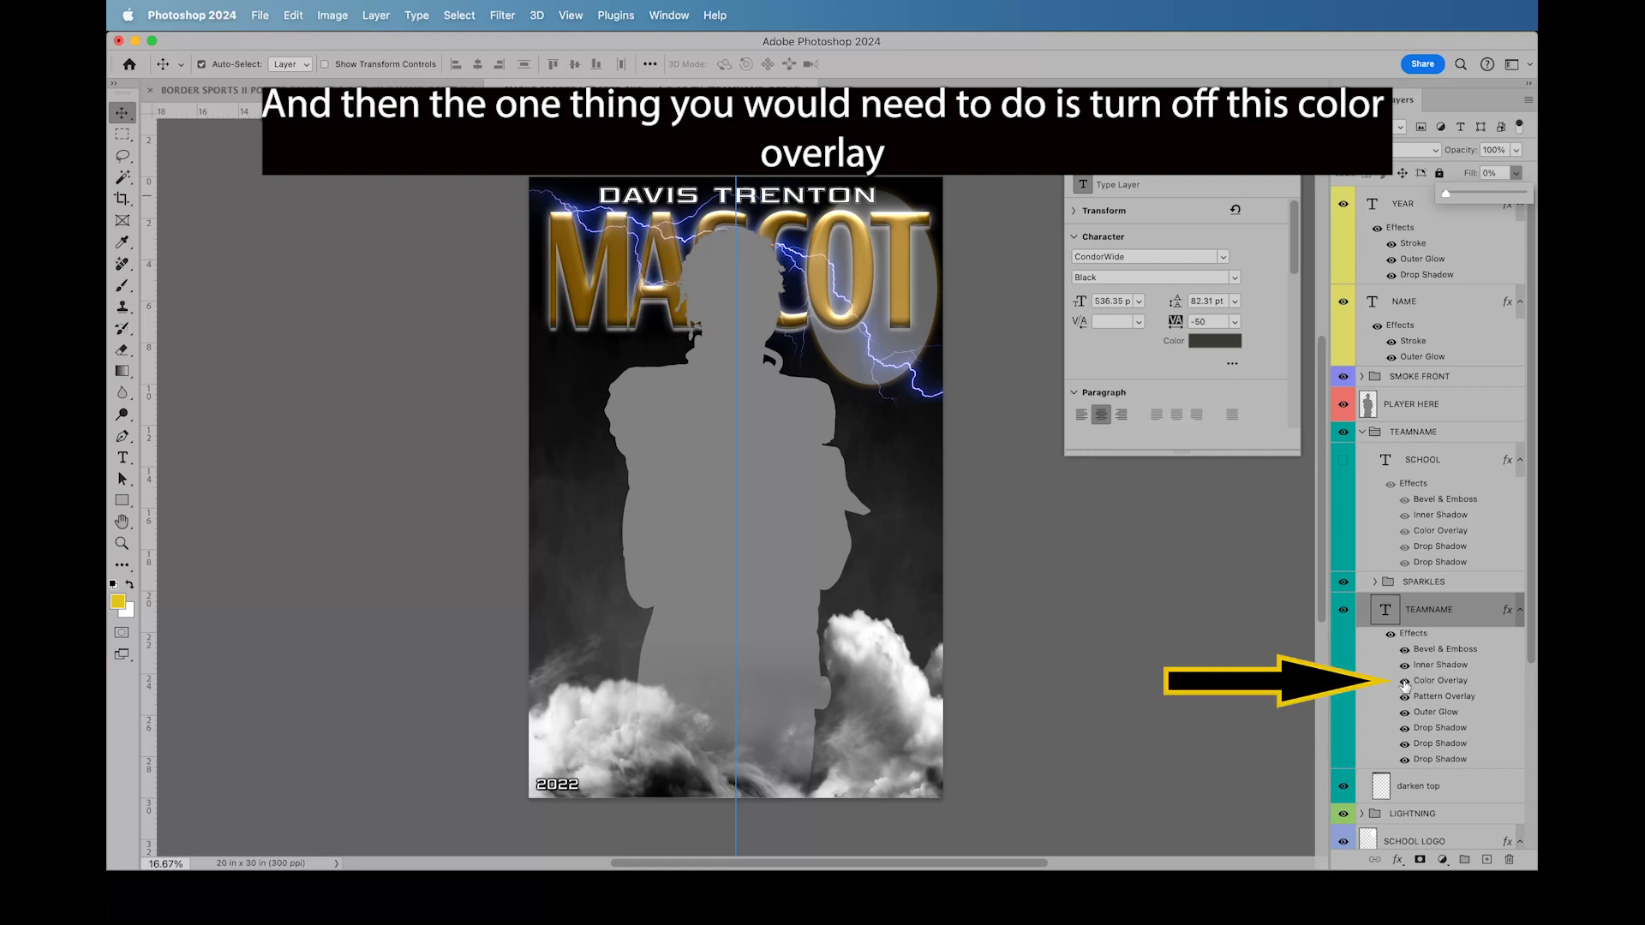
left_click(1404, 682)
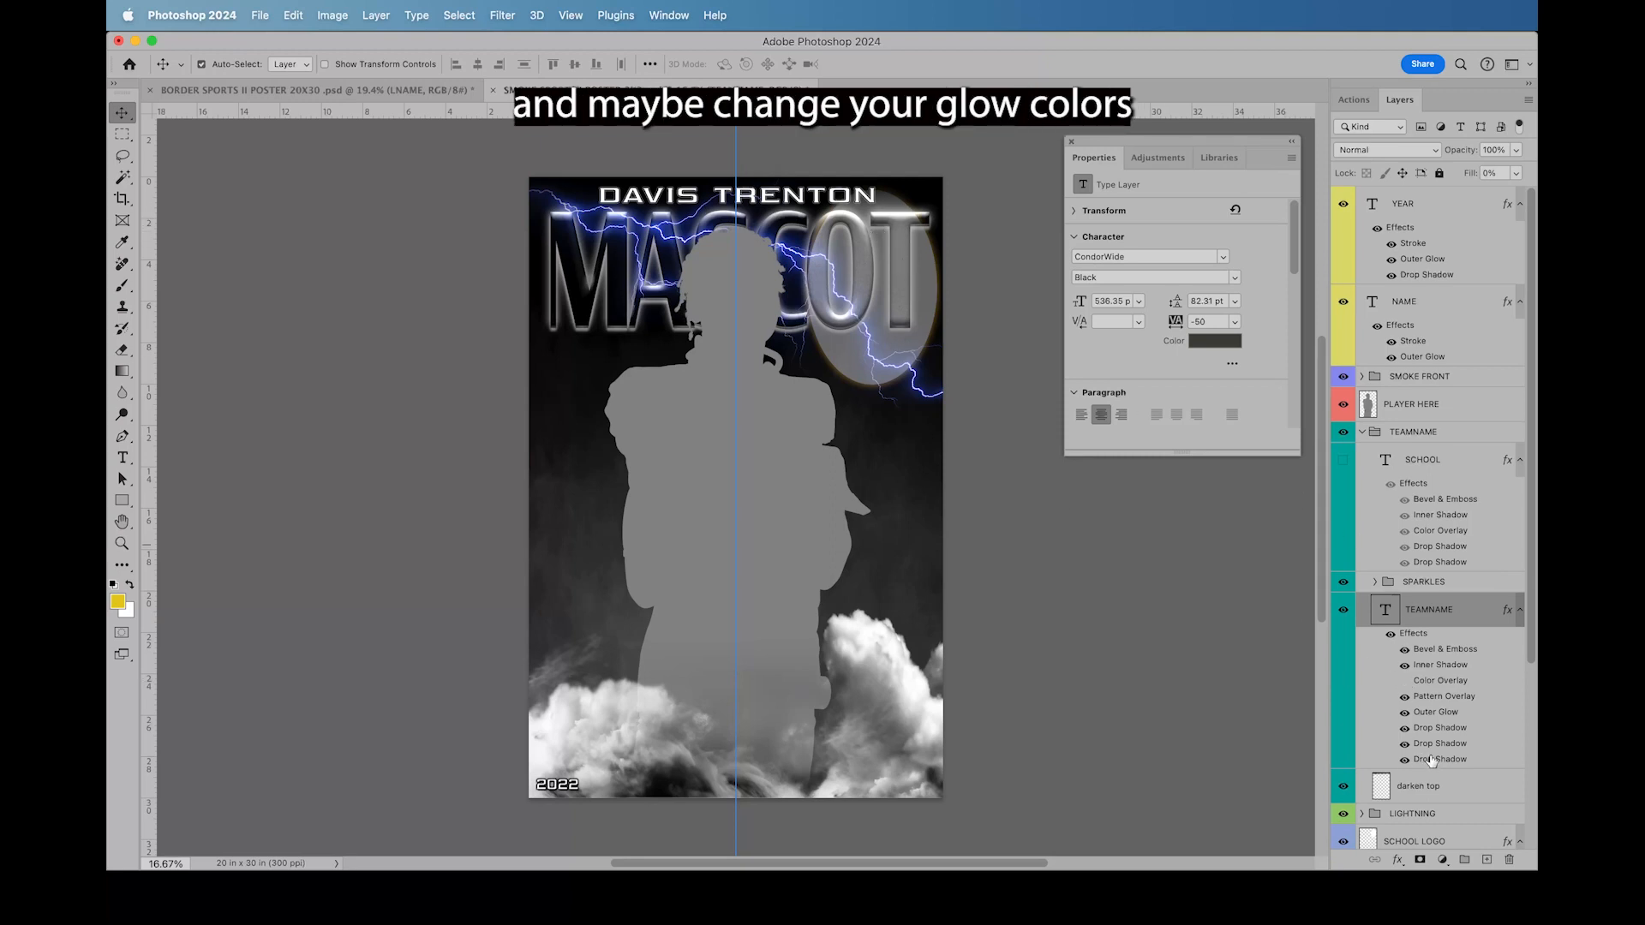
Step: Change the TEAMNAME layer's Outer Glow color to red (f30909)
double_click(1422, 714)
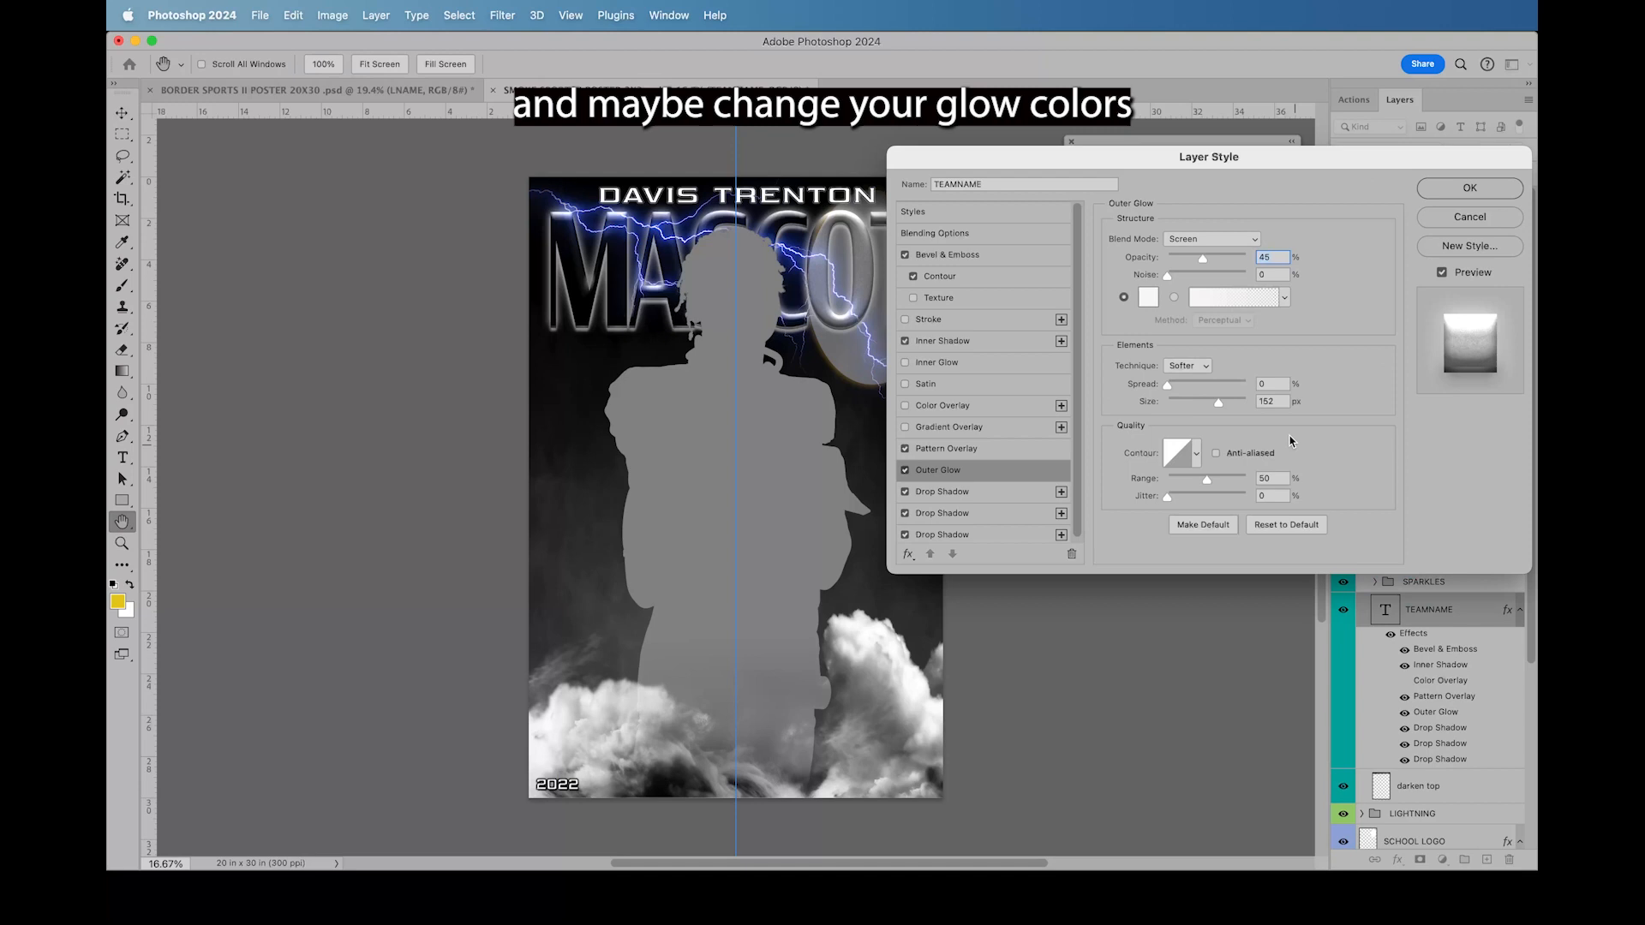
left_click(1148, 297)
left_click(1295, 505)
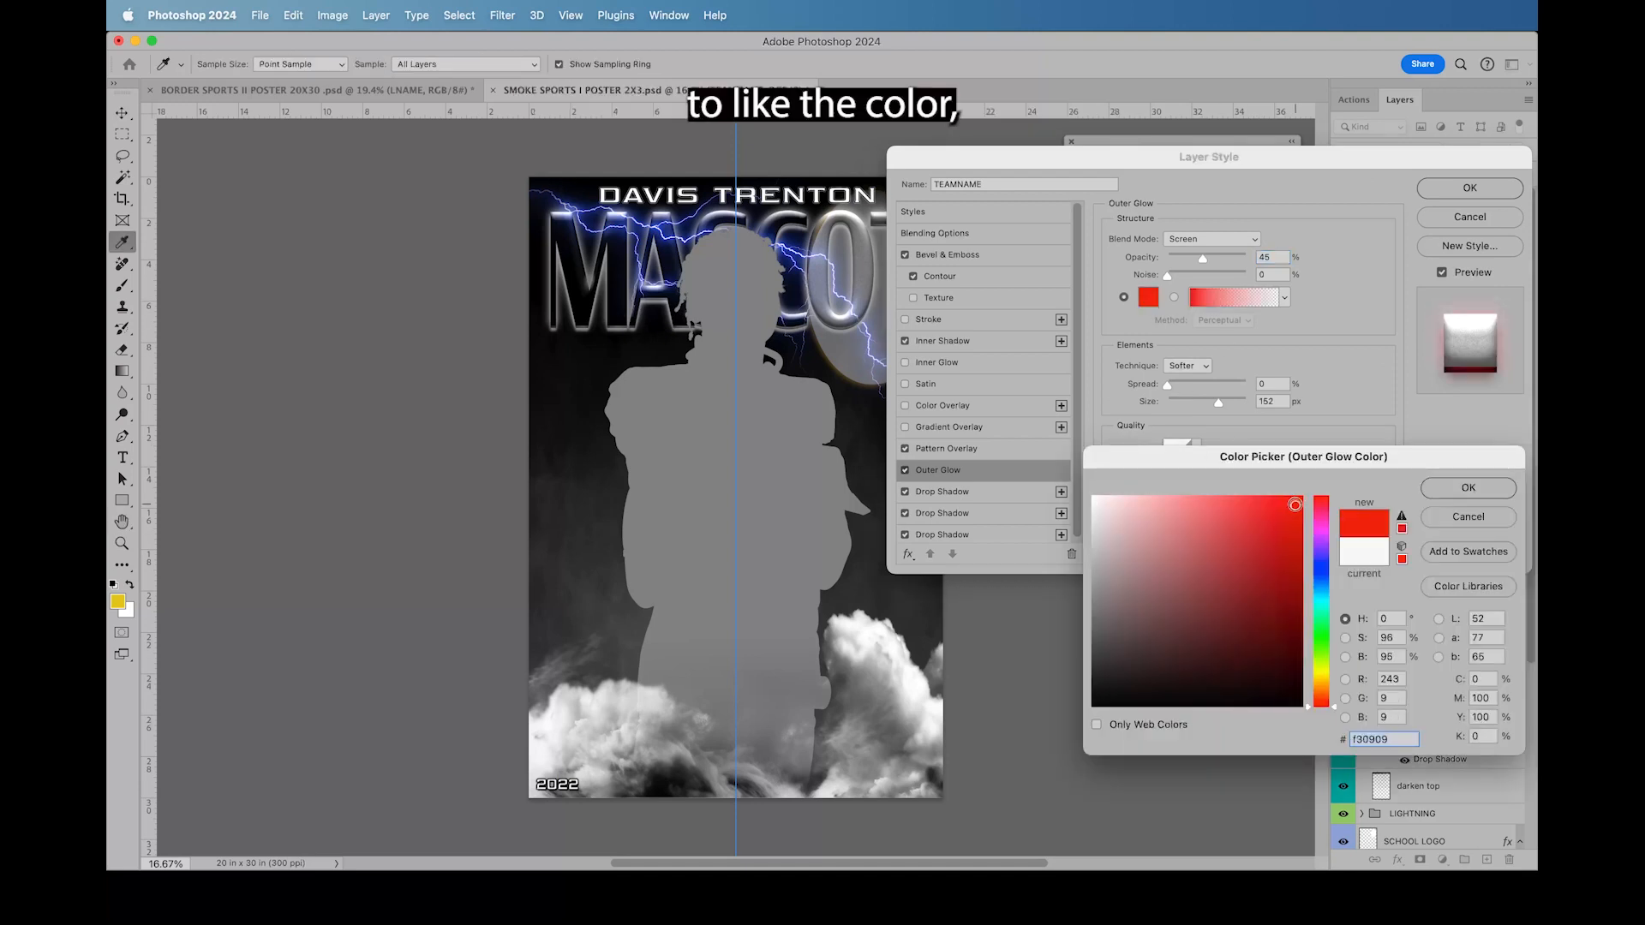
left_click(1460, 490)
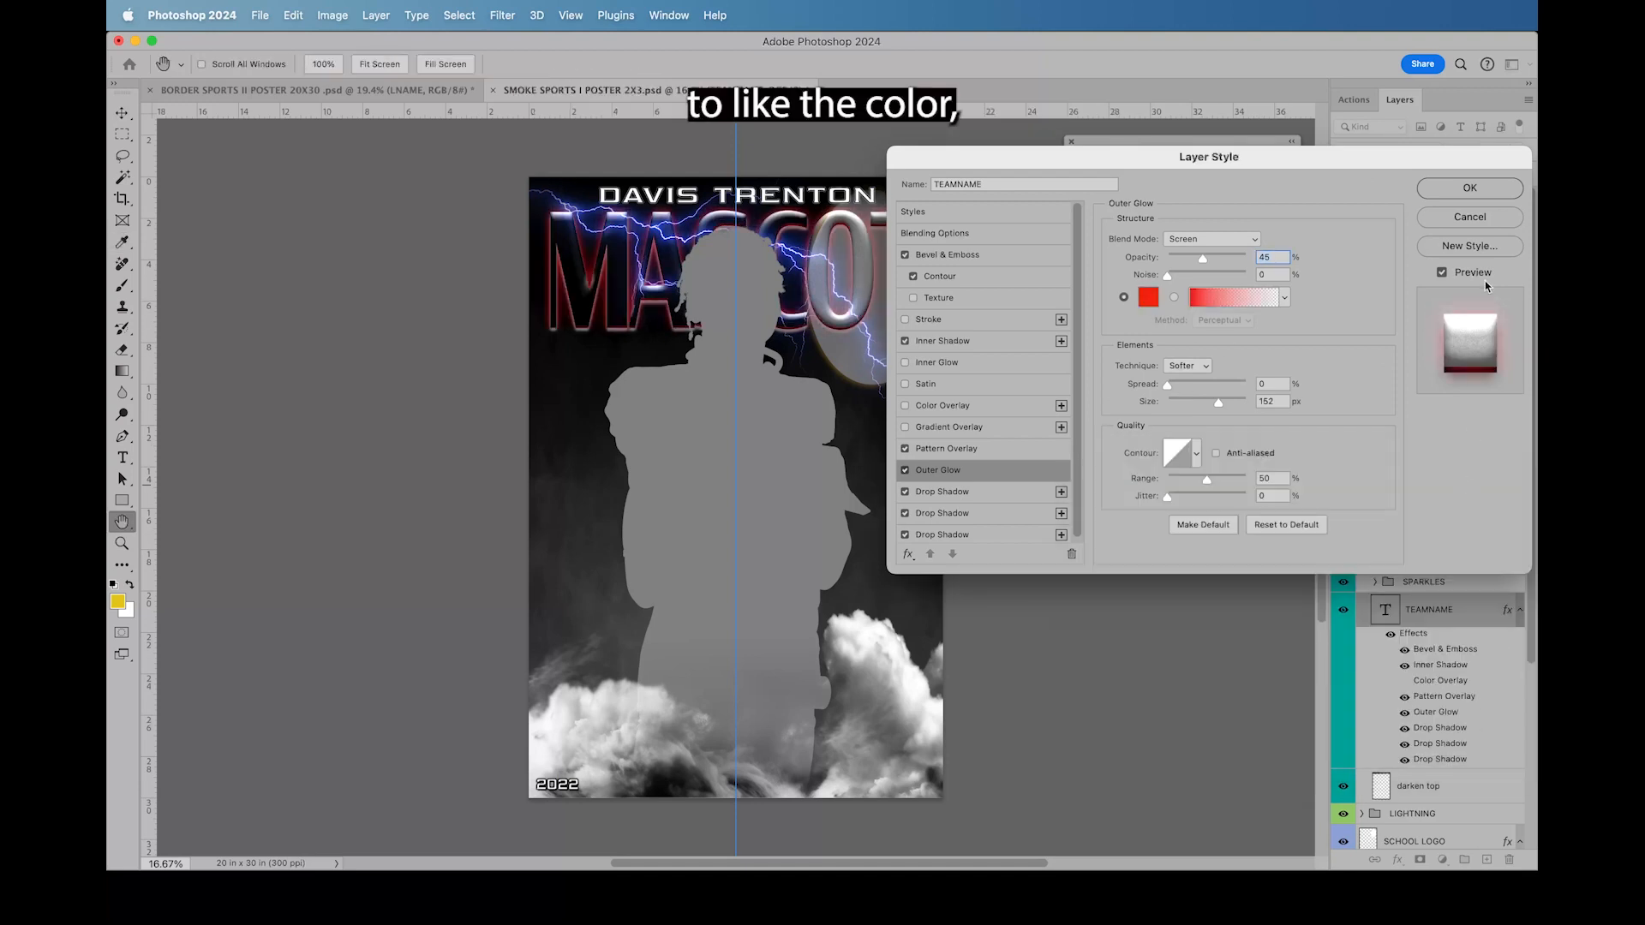
Step: Try a slightly red-tinted white (fcf9f9) for the last Drop Shadow of the TEAMNAME layer and apply the layer style
left_click(996, 535)
left_click(1277, 242)
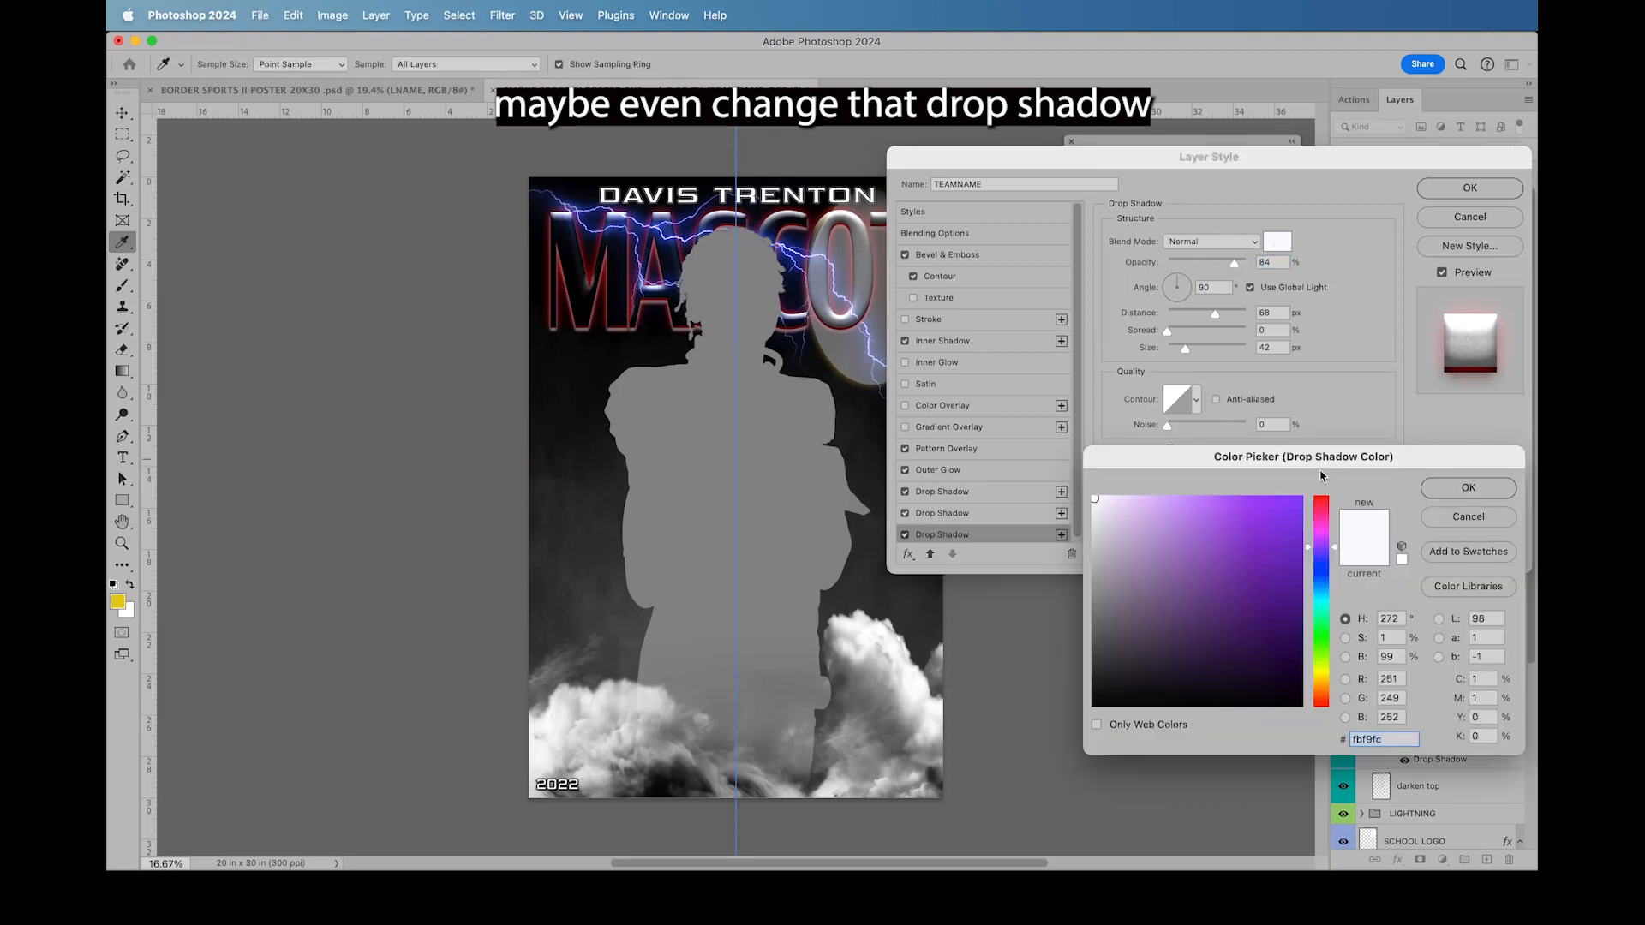
left_click(1324, 503)
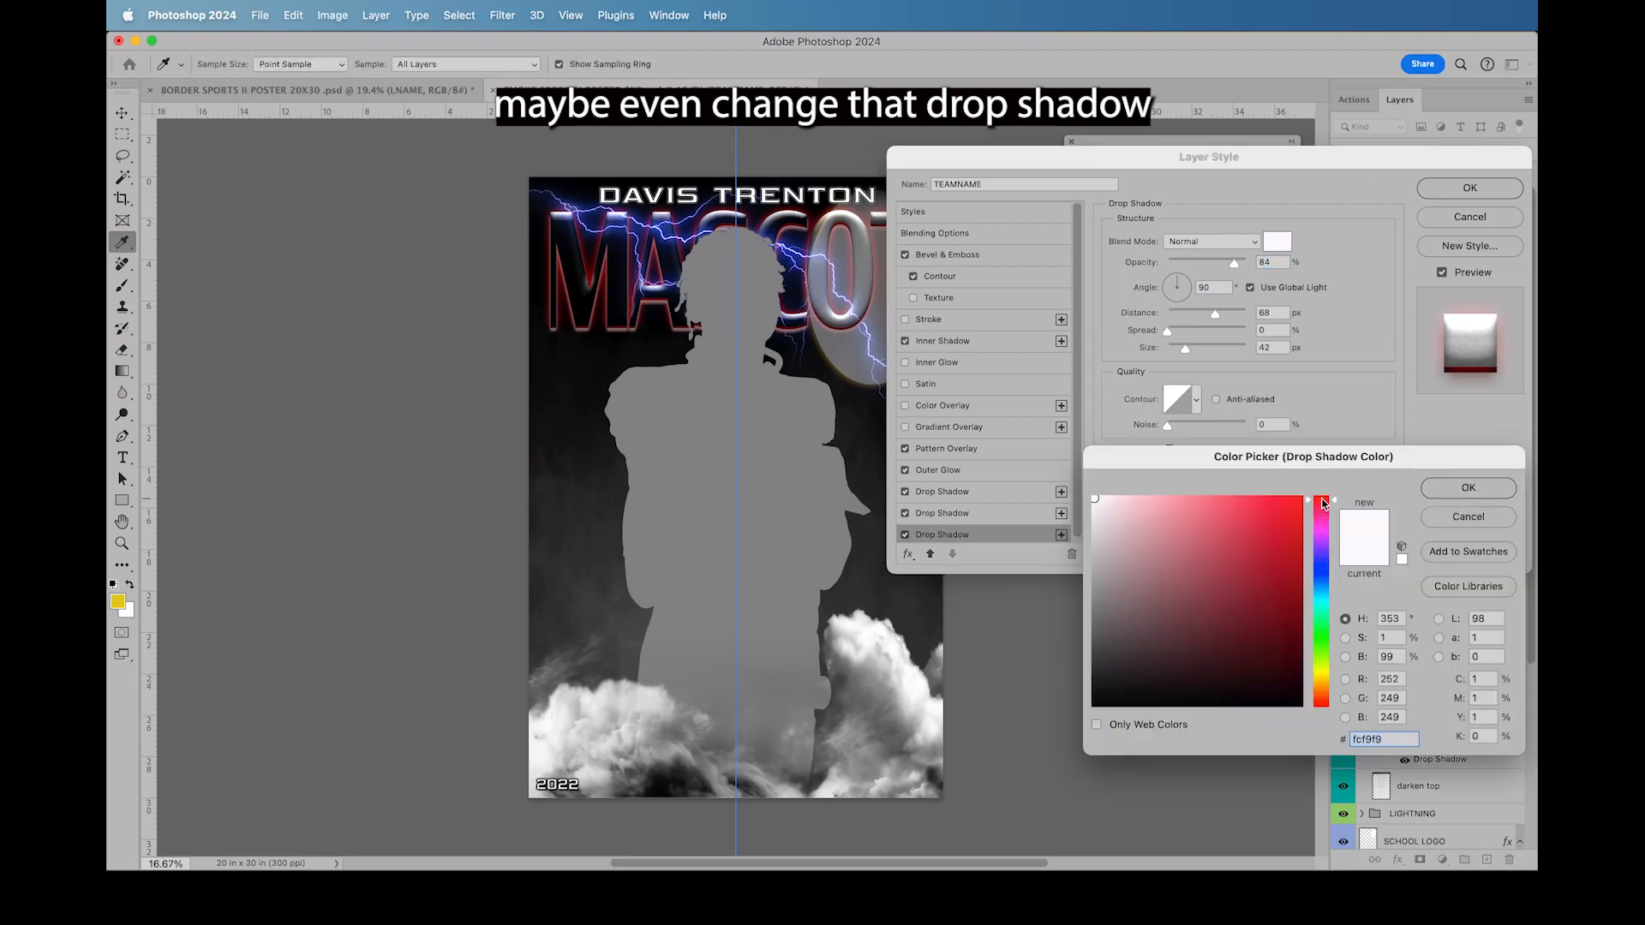
left_click(1468, 487)
key("Return")
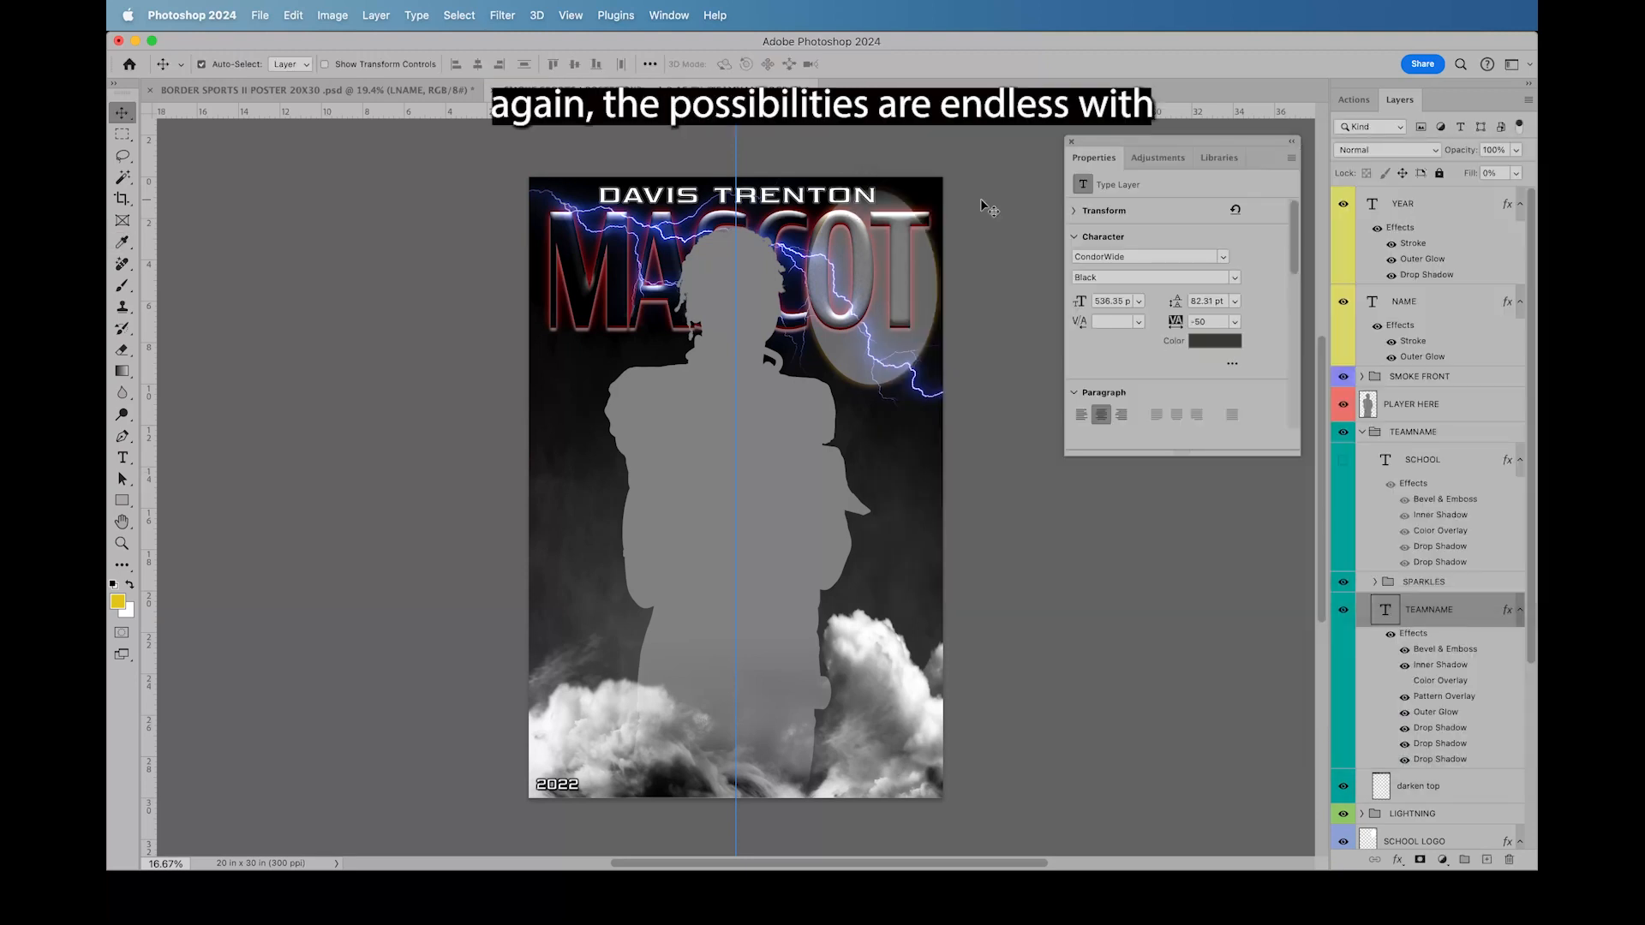
Step: Undo the recent glow, drop shadow and Color Overlay changes on the TEAMNAME layer
left_click(1390, 636)
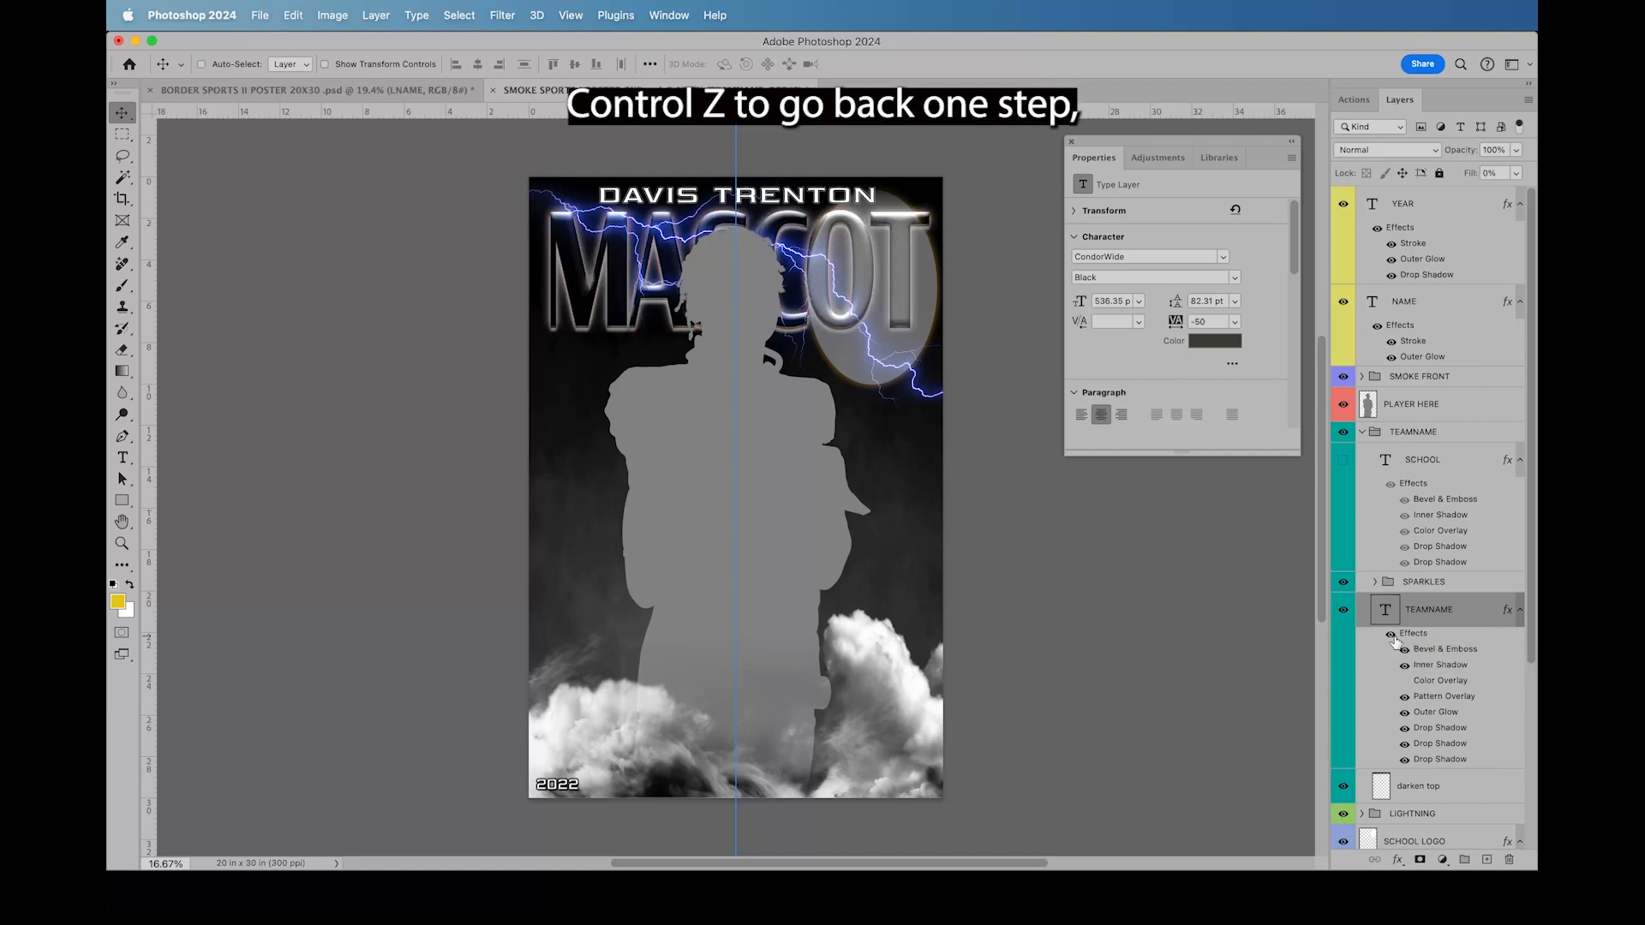
key("super+z")
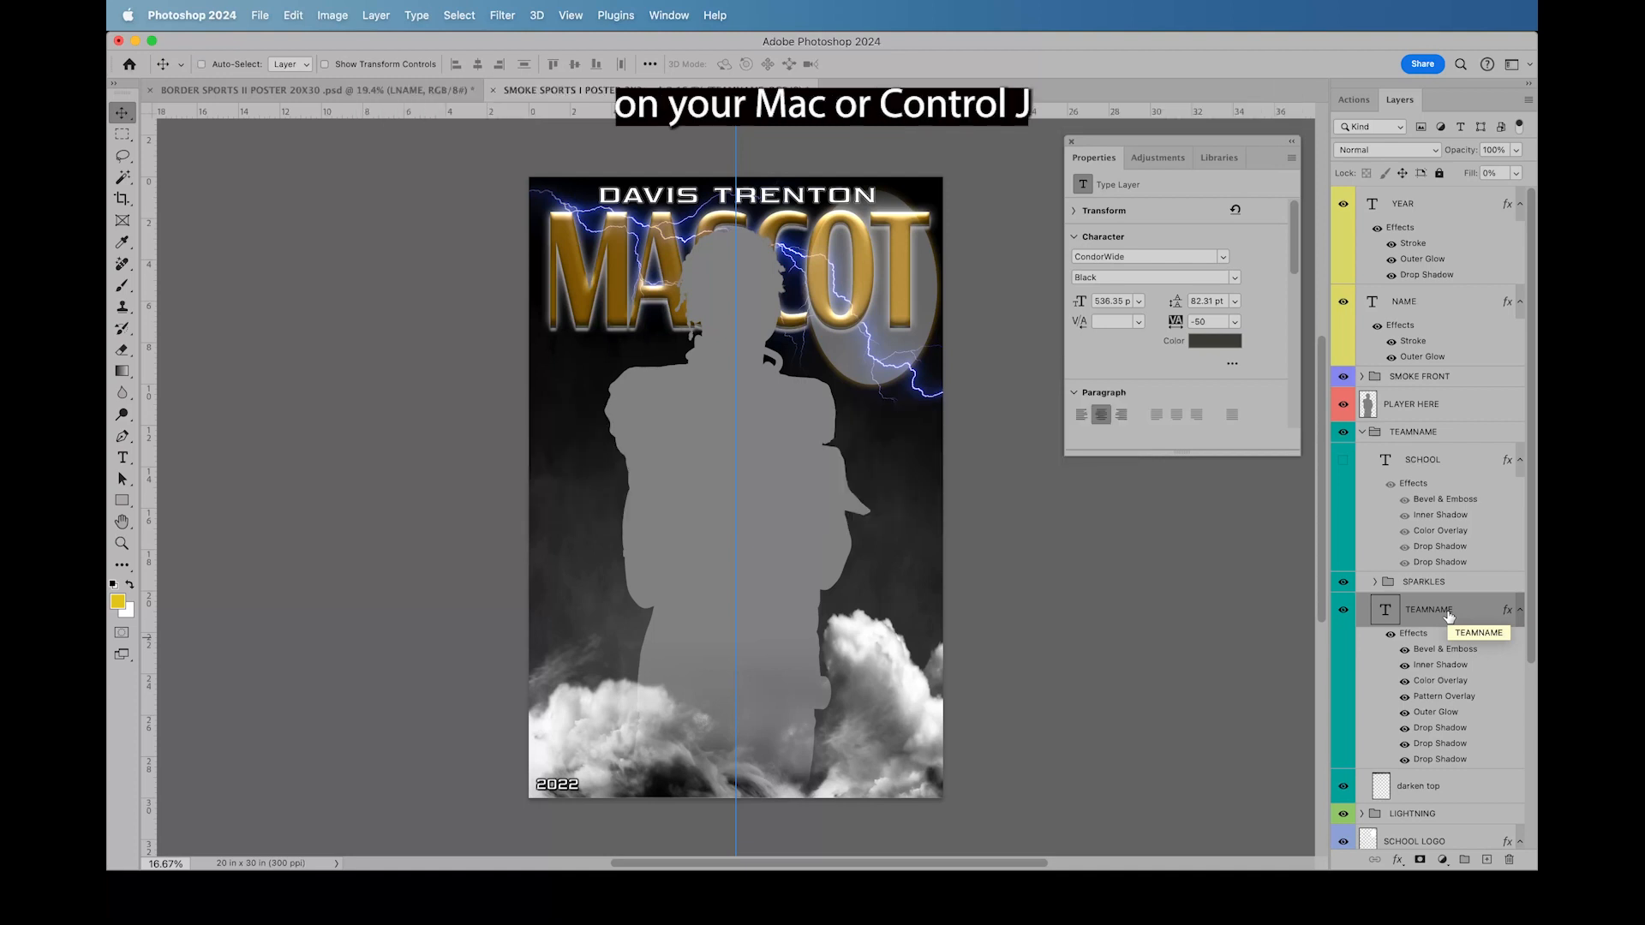
Step: Duplicate the TEAMNAME layer and hide the original so the copy can be edited safely
key("super+j")
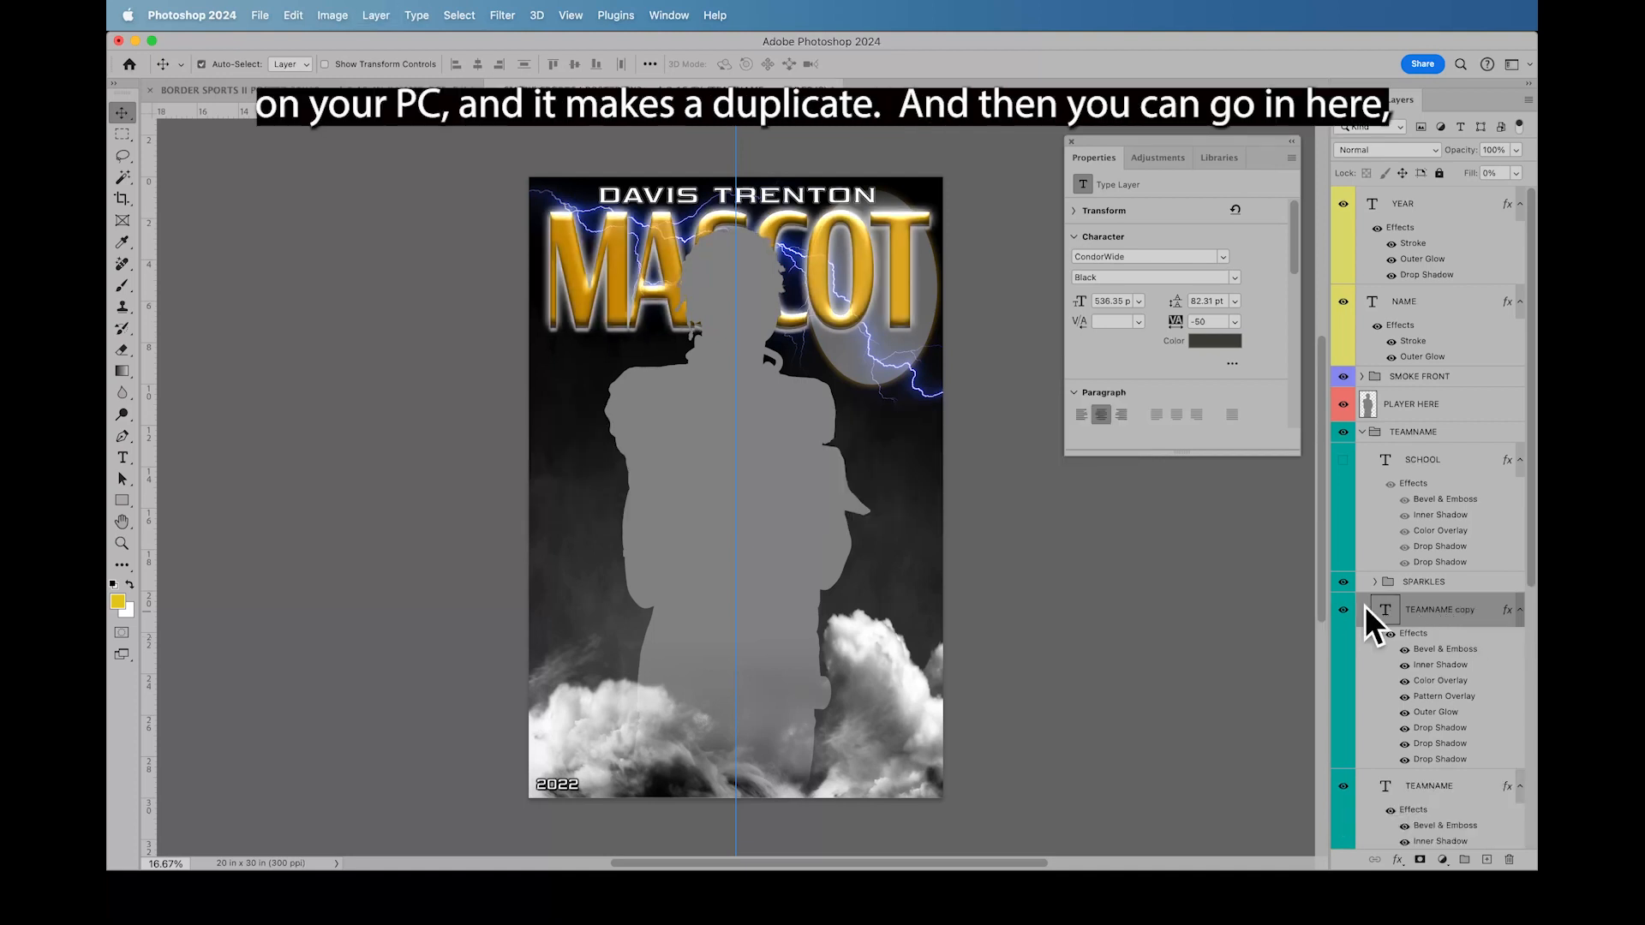
scroll(1415, 719, "down", 3)
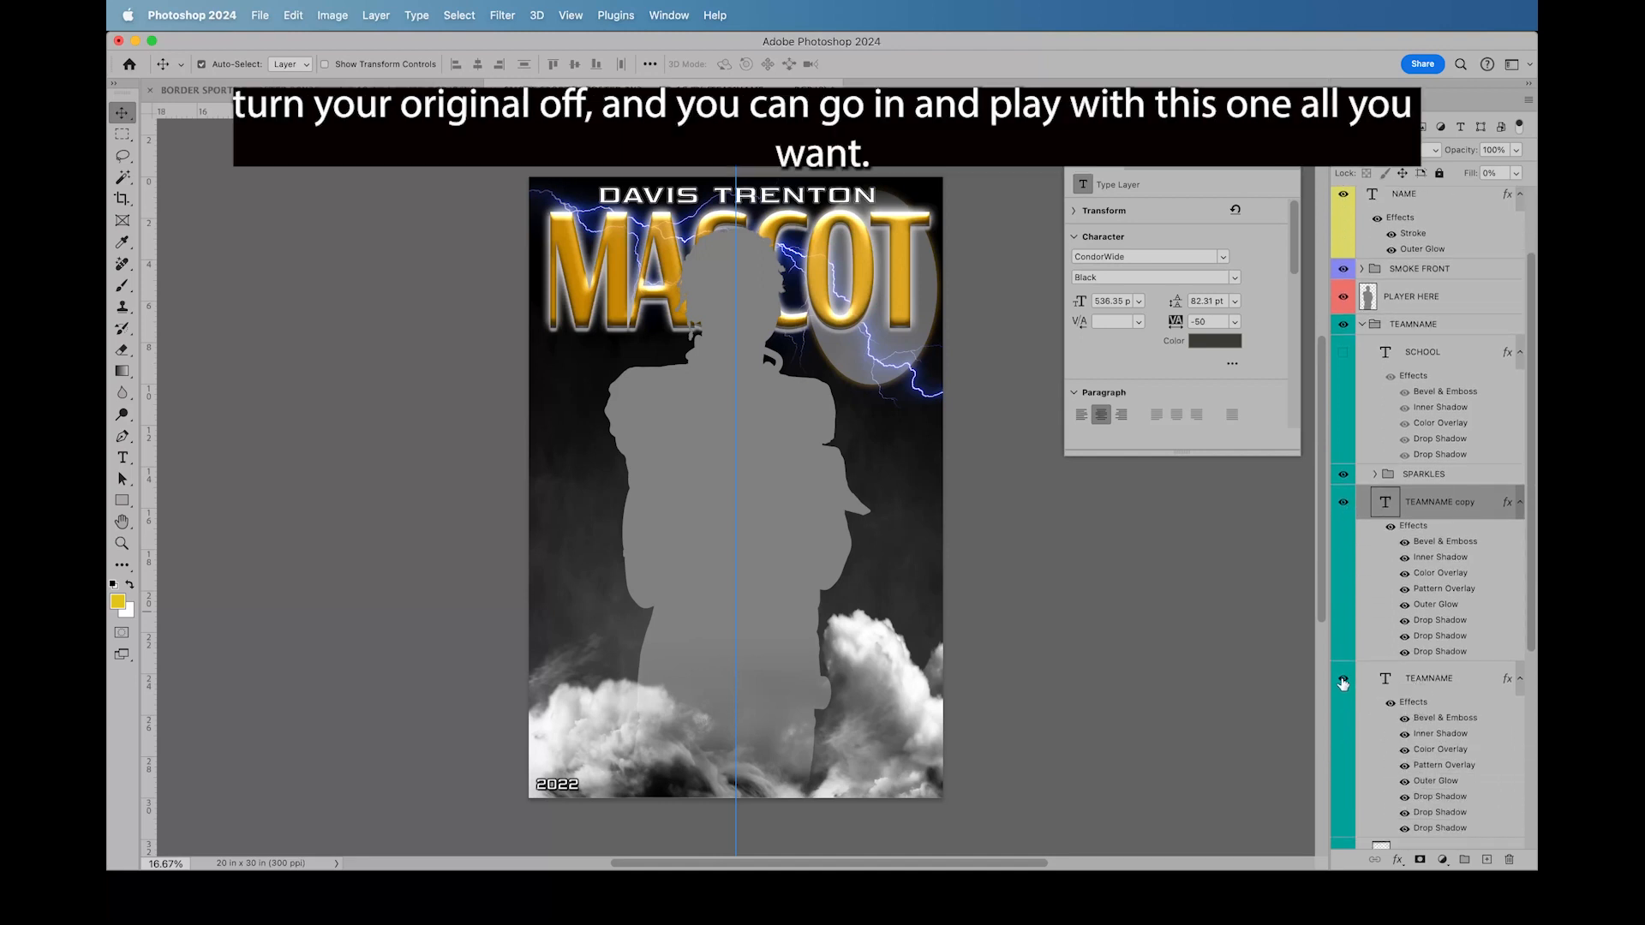
left_click(1343, 681)
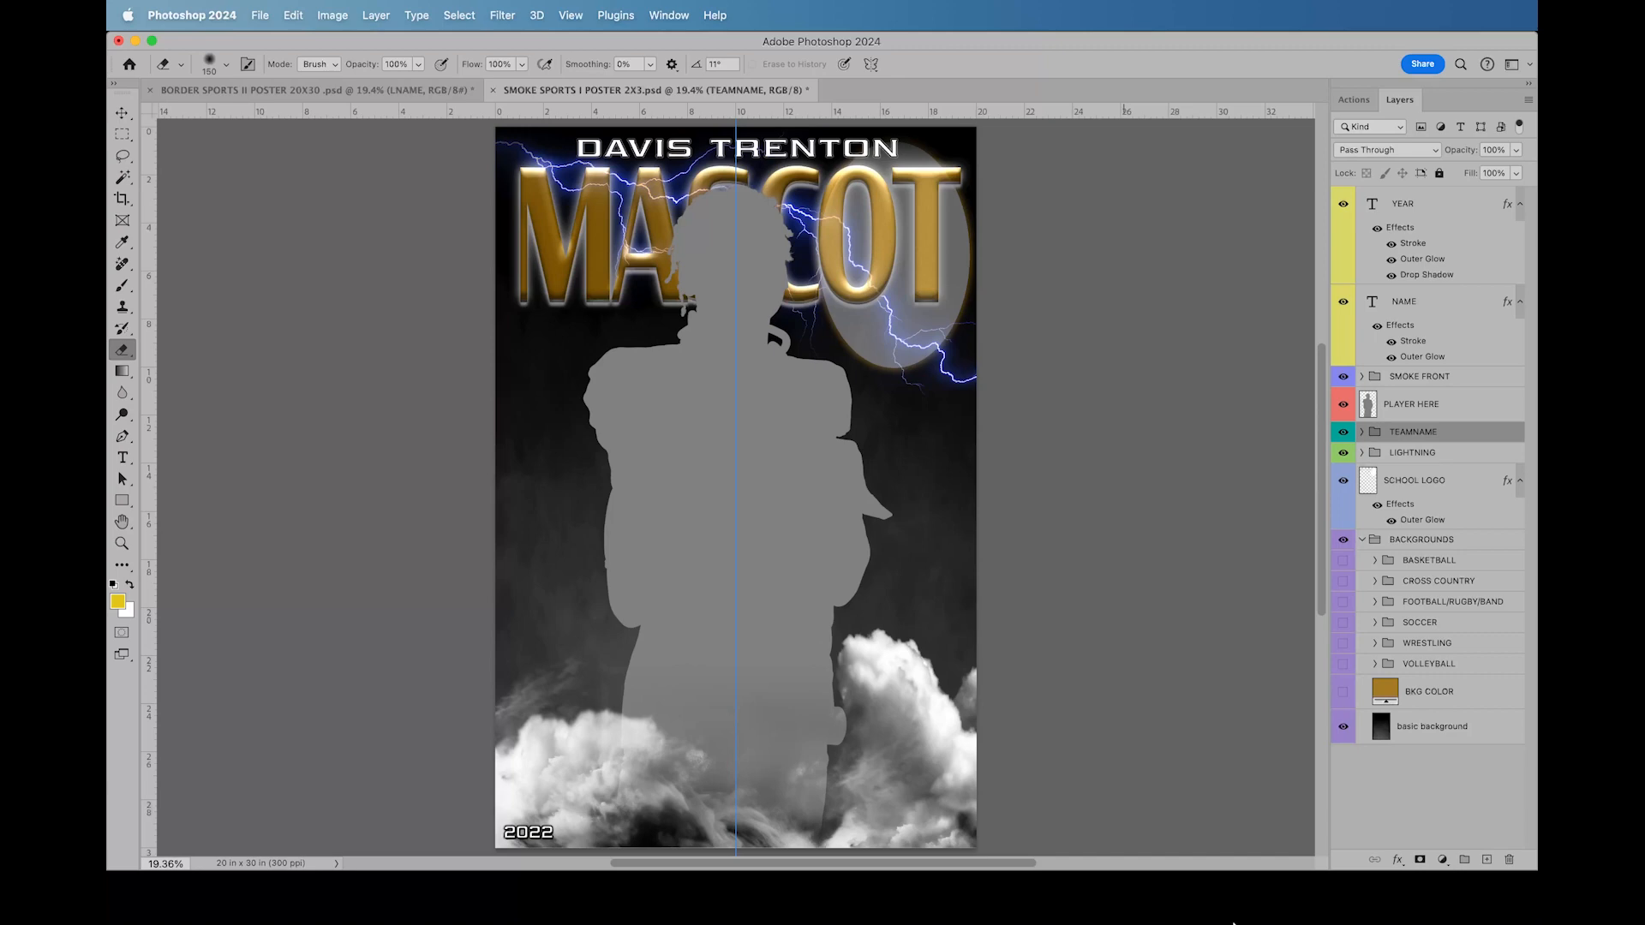
left_click(1254, 889)
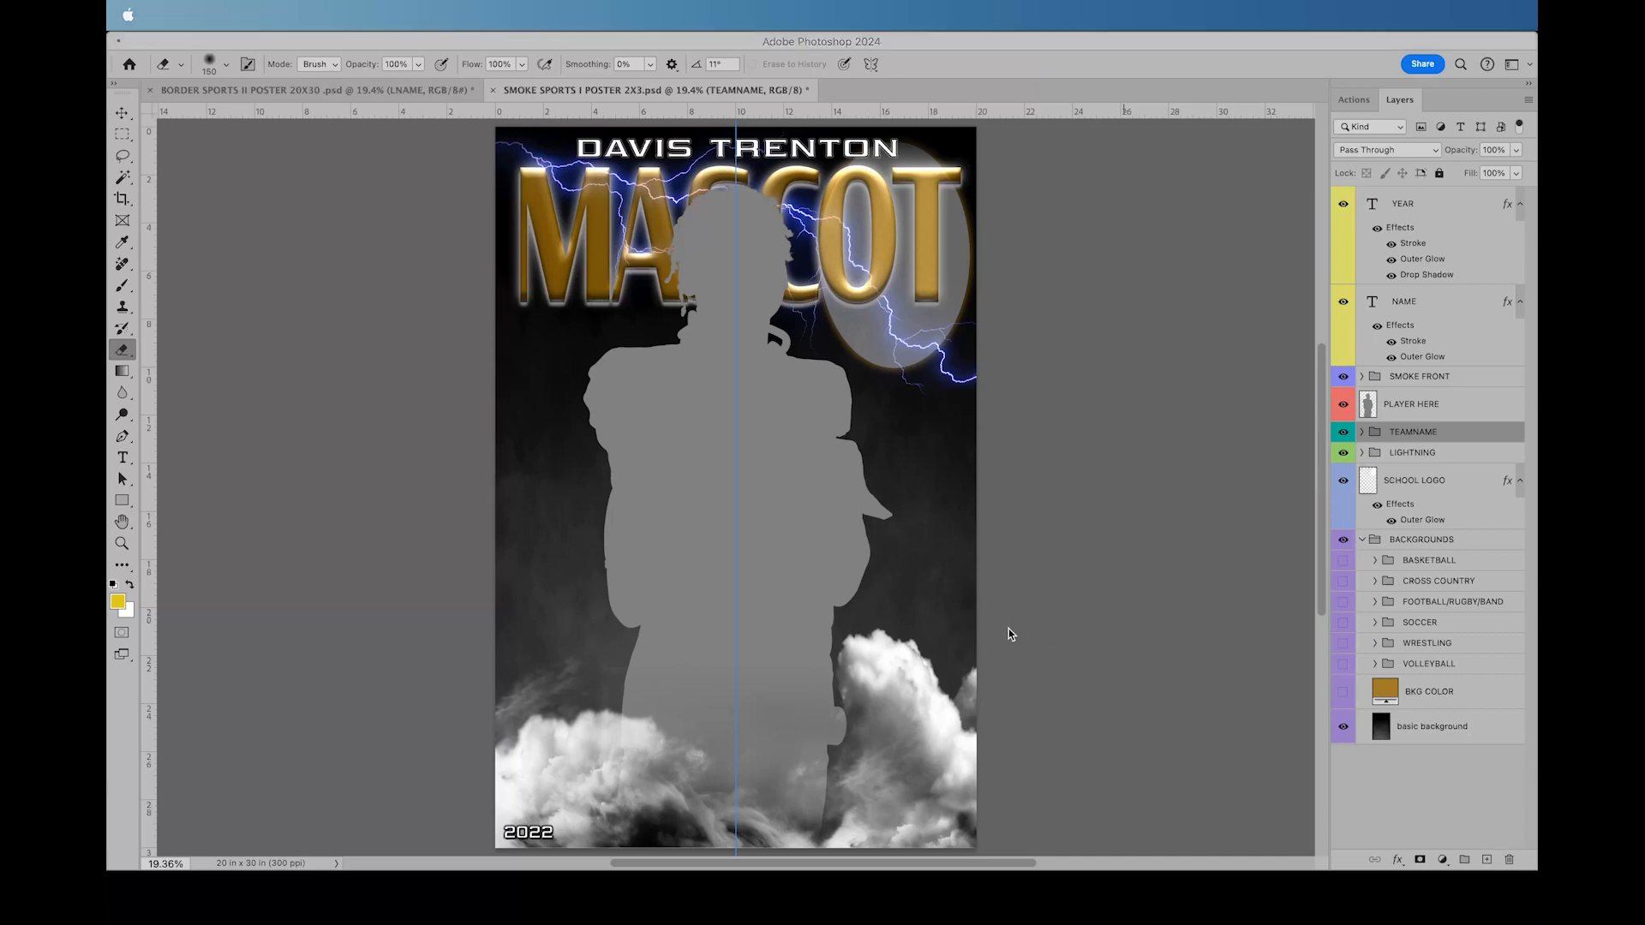